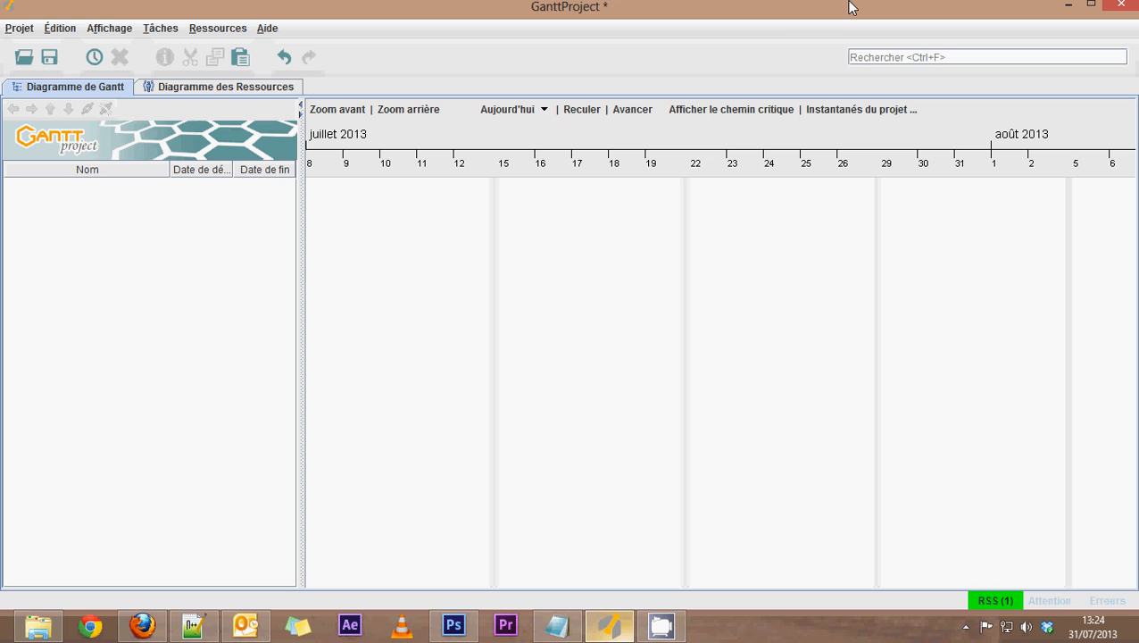
right_click(99, 192)
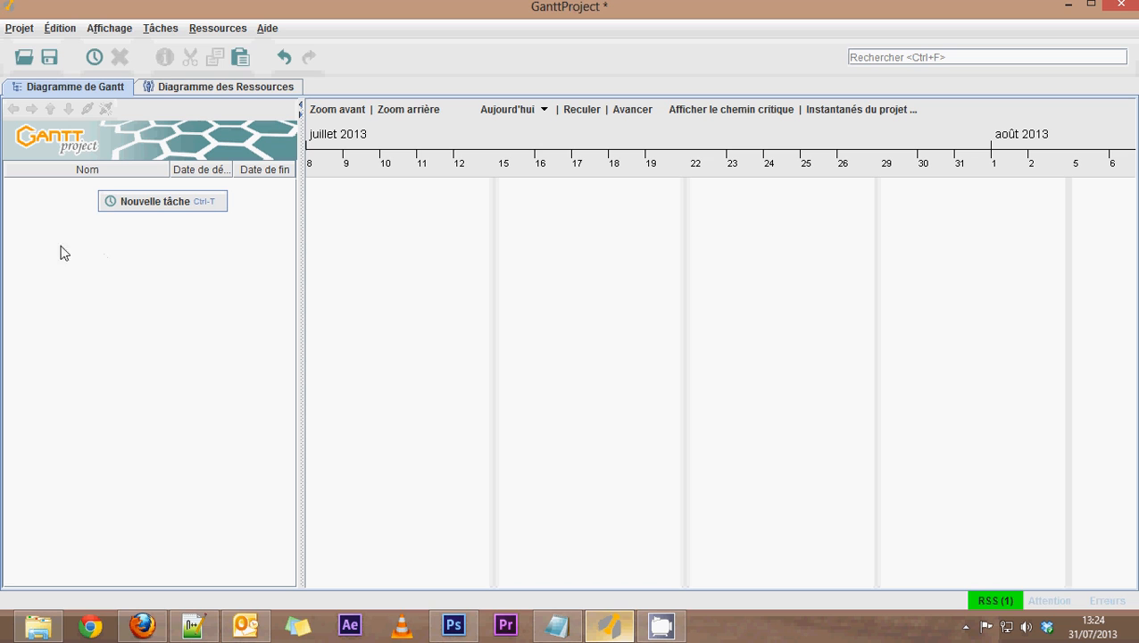
click(114, 256)
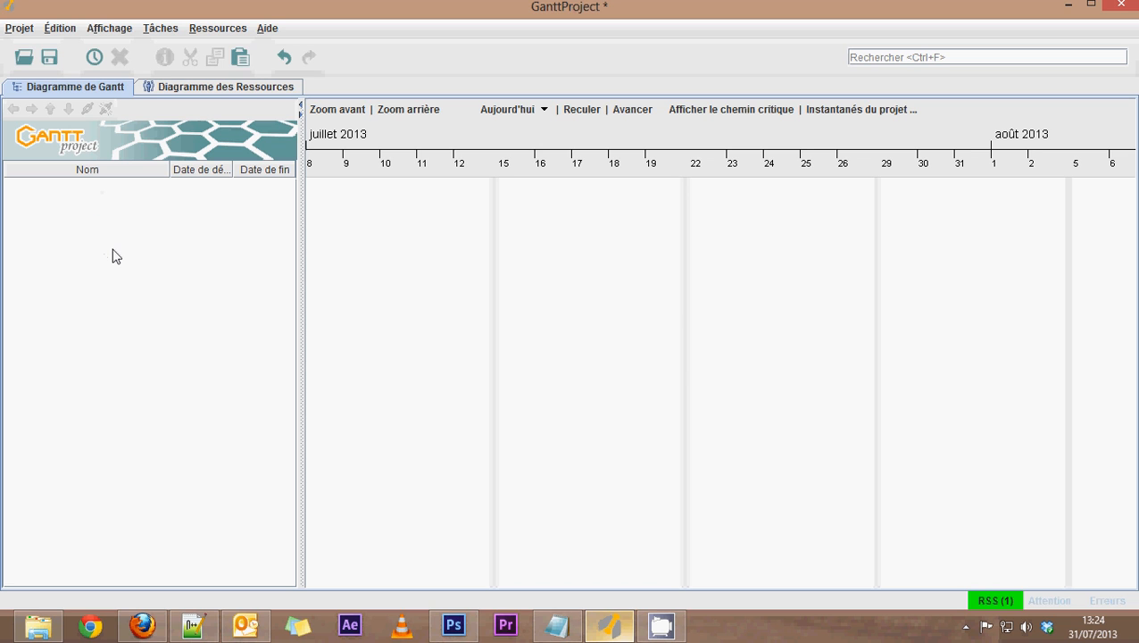
right_click(123, 231)
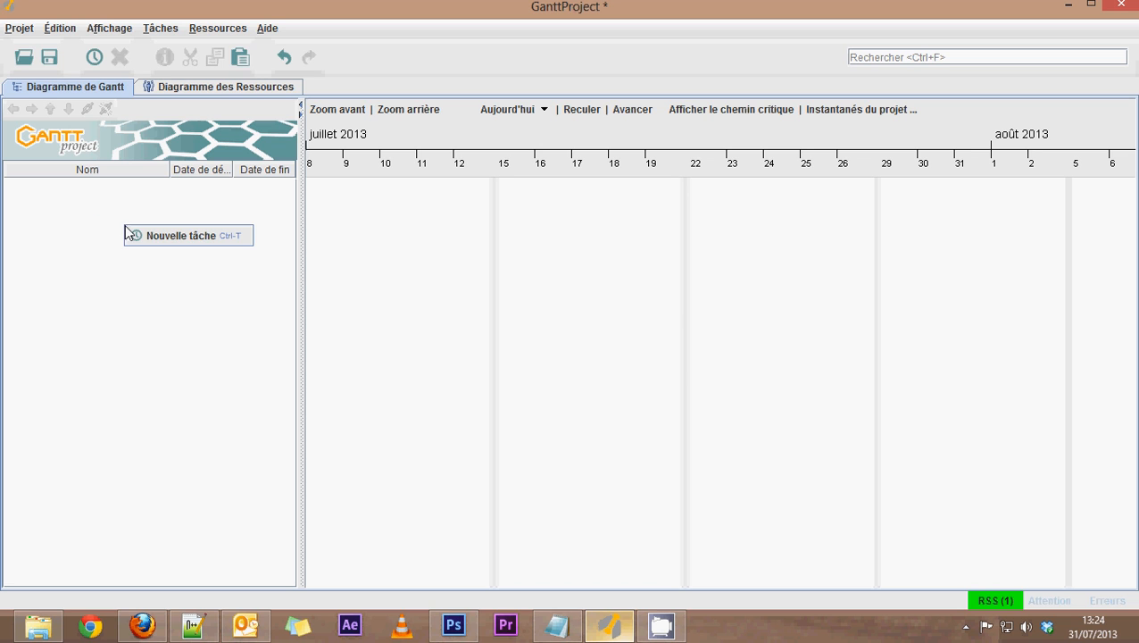
click(84, 237)
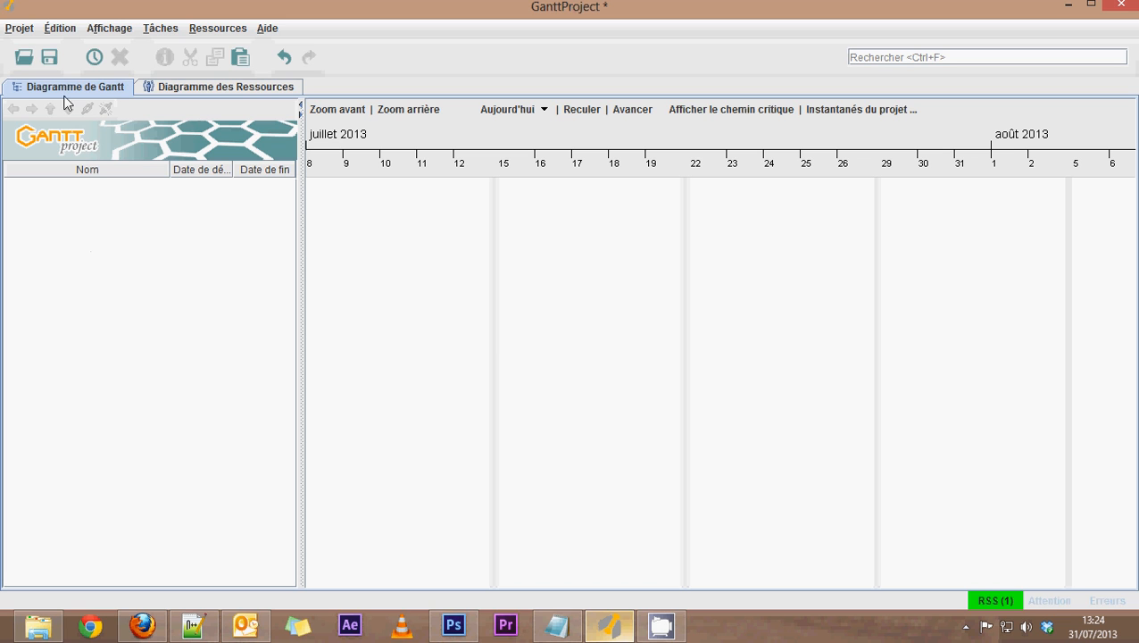
click(59, 27)
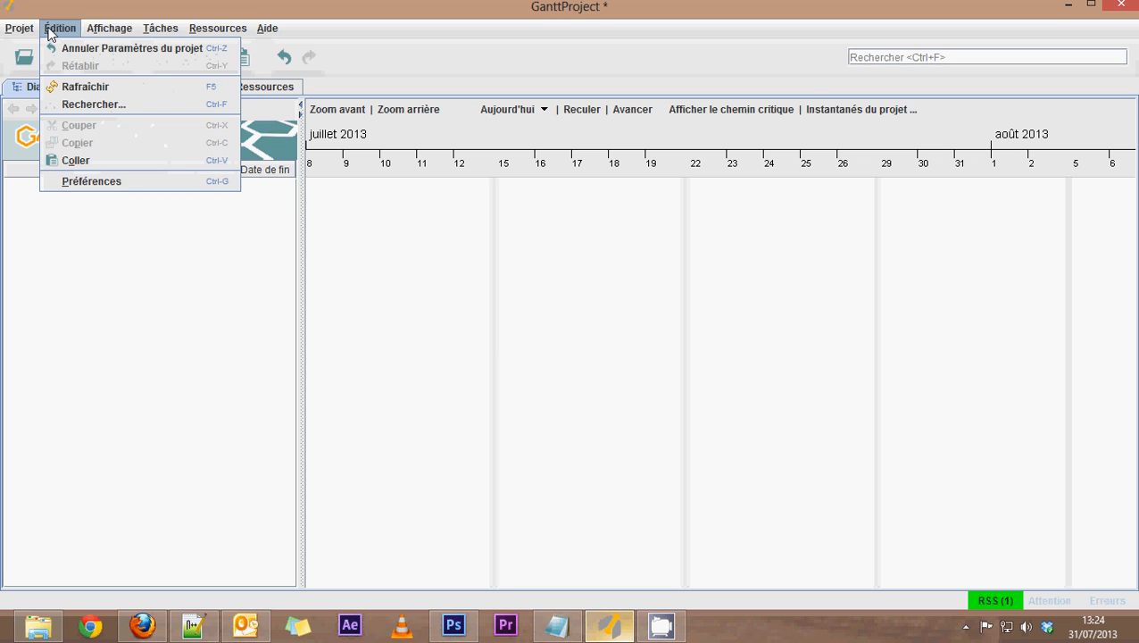
mouse_move(161, 27)
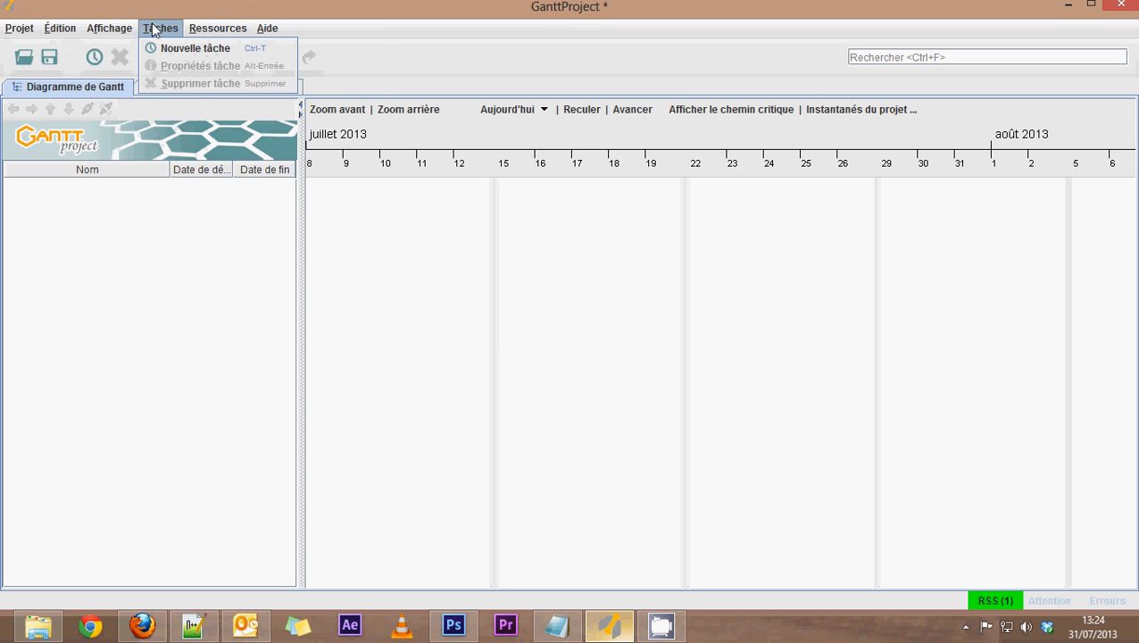
click(82, 336)
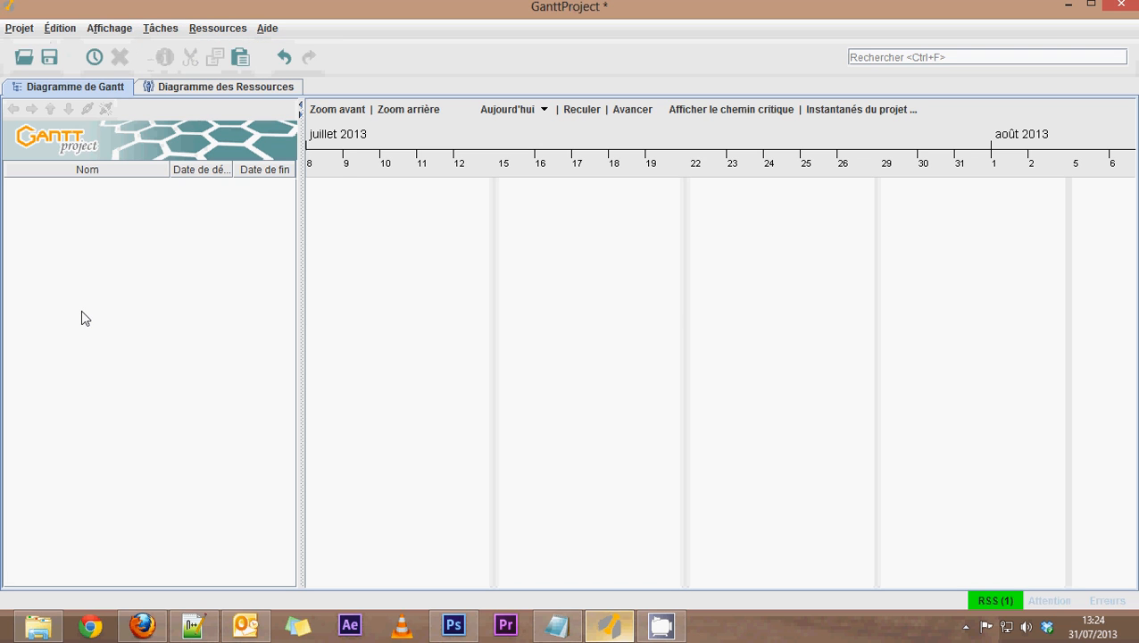
- Create the project's first task and name it Architecture
key(ctrl+t)
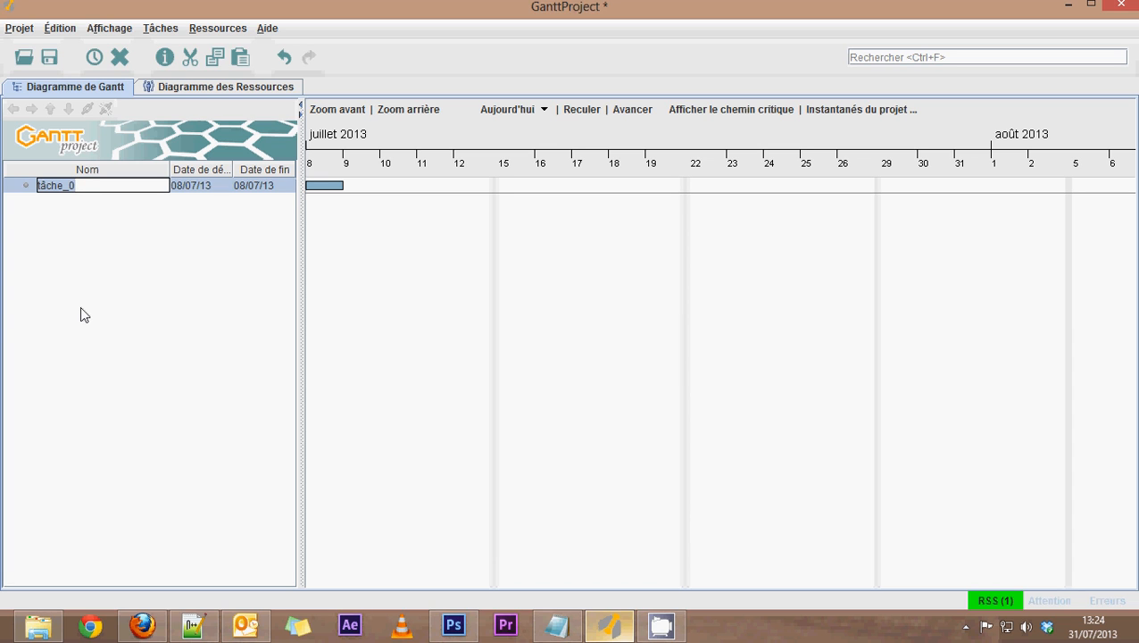
text(Architecture)
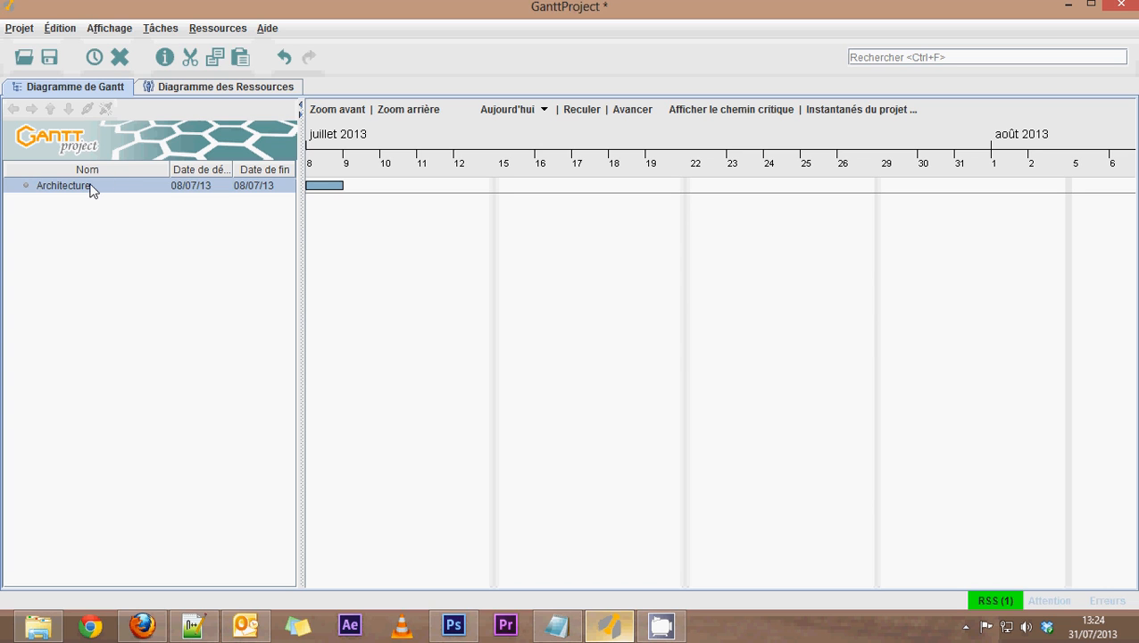
click(190, 184)
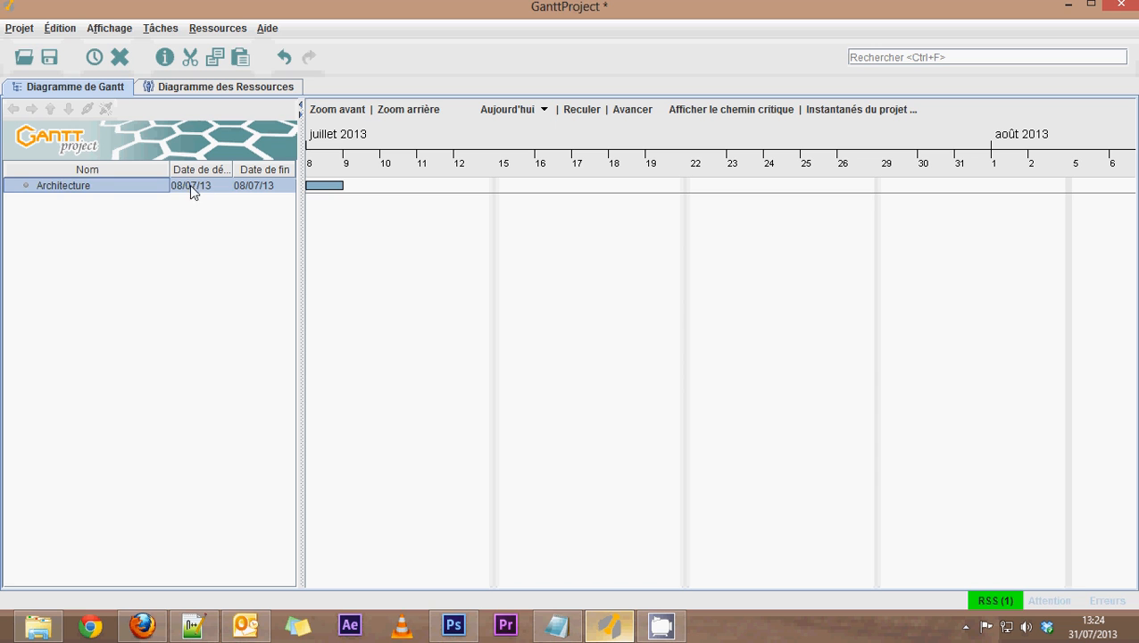
click(20, 188)
double_click(20, 188)
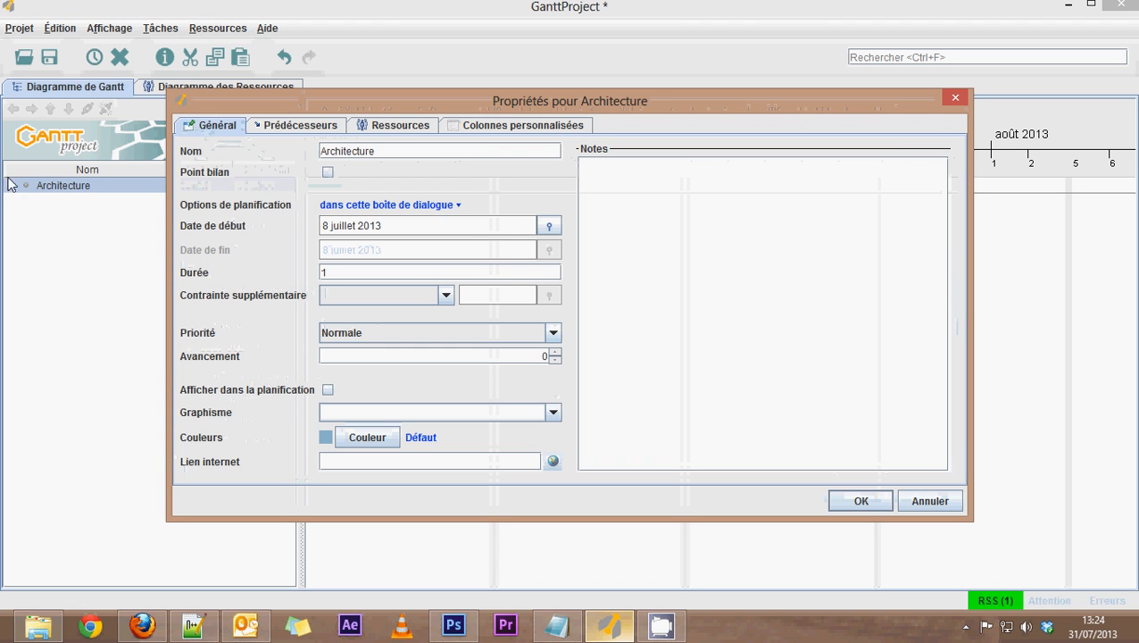
drag(547, 105, 503, 127)
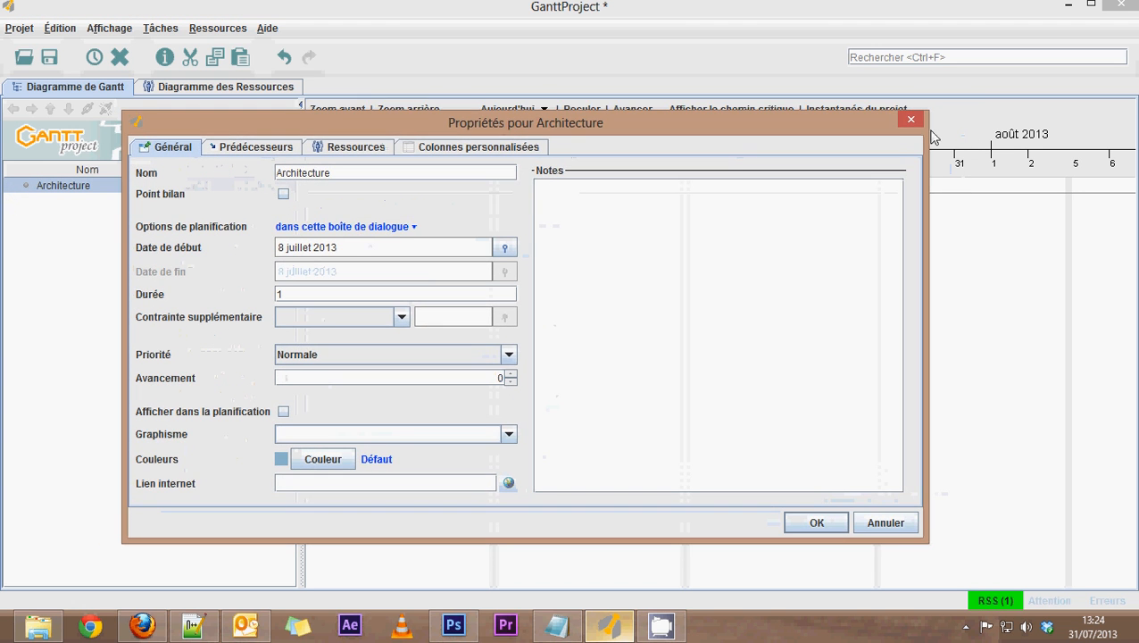
click(906, 125)
- Set the duration of the Architecture task to 25 in its task properties
right_click(18, 186)
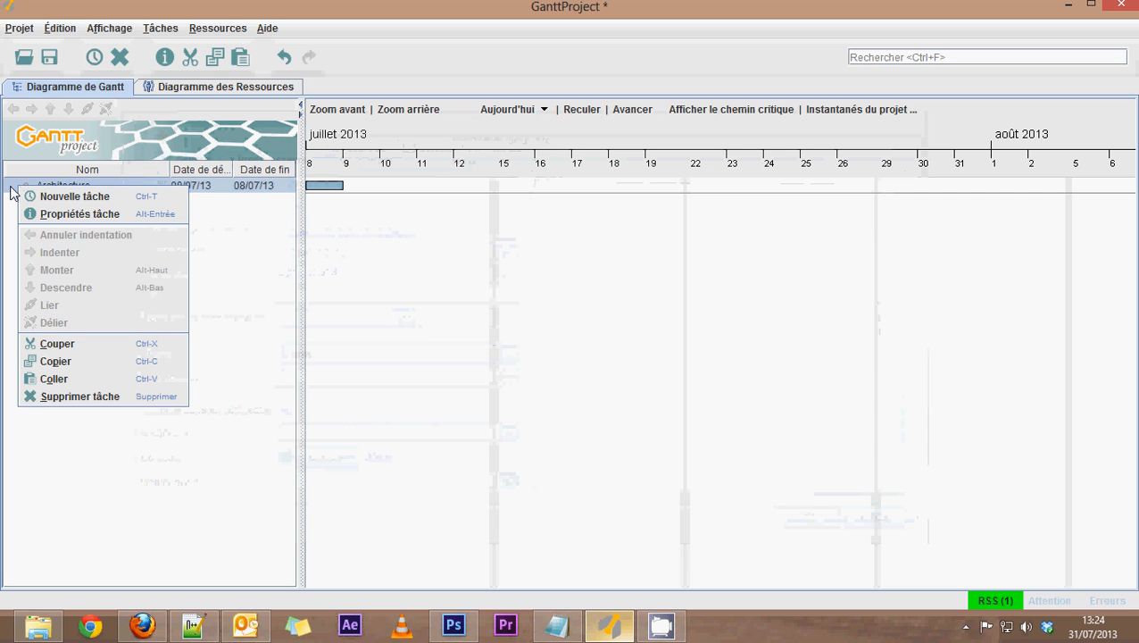
click(67, 214)
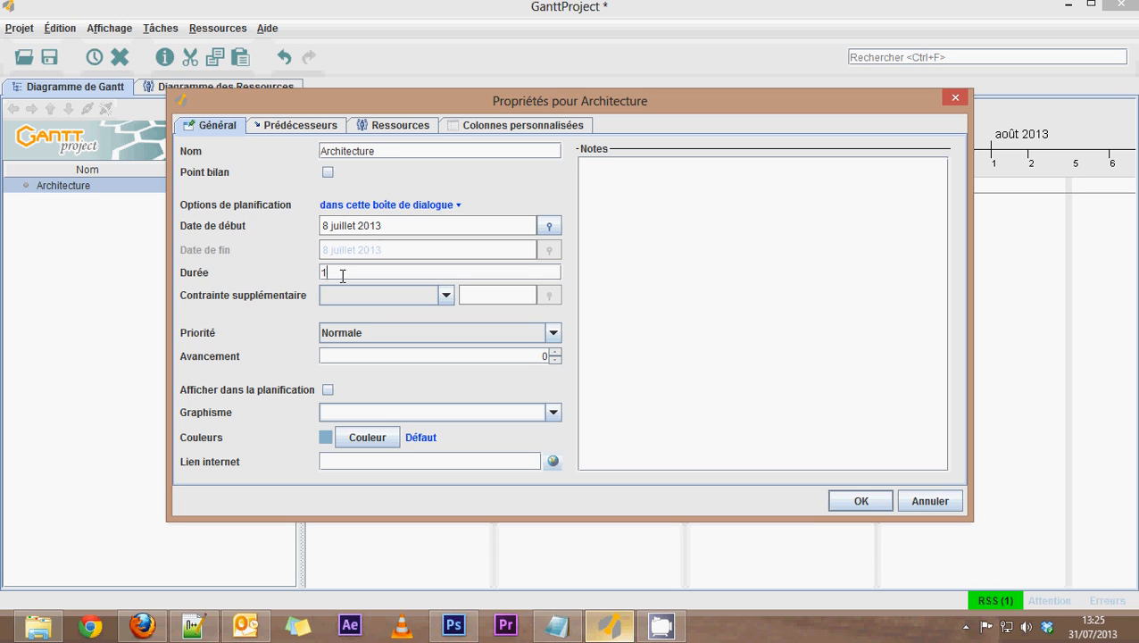
drag(343, 275, 280, 275)
text(25)
click(840, 505)
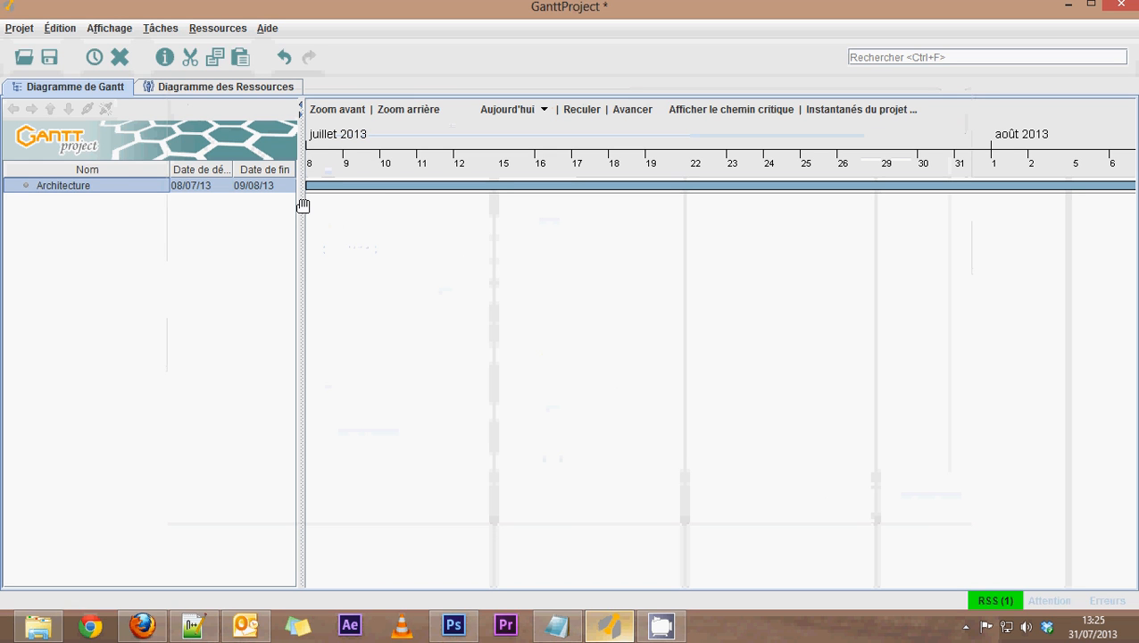
- Examine the Architecture task's bar on the Gantt timeline at day, week and month scales
scroll(645, 422, down, 2)
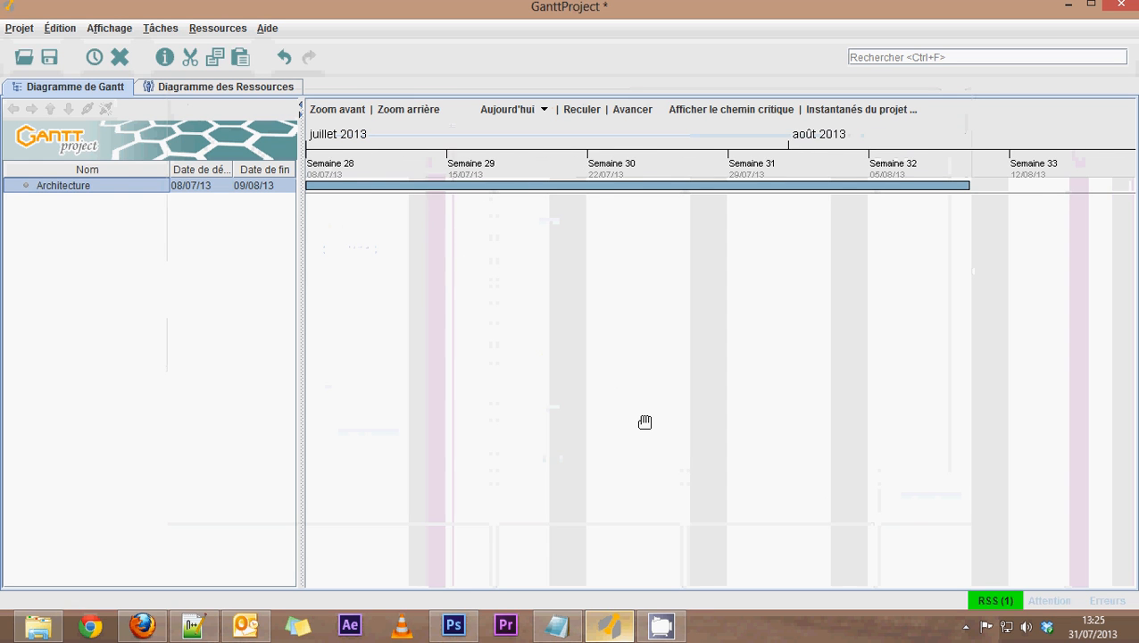
scroll(646, 422, up, 1)
scroll(474, 373, down, 1)
scroll(414, 368, down, 1)
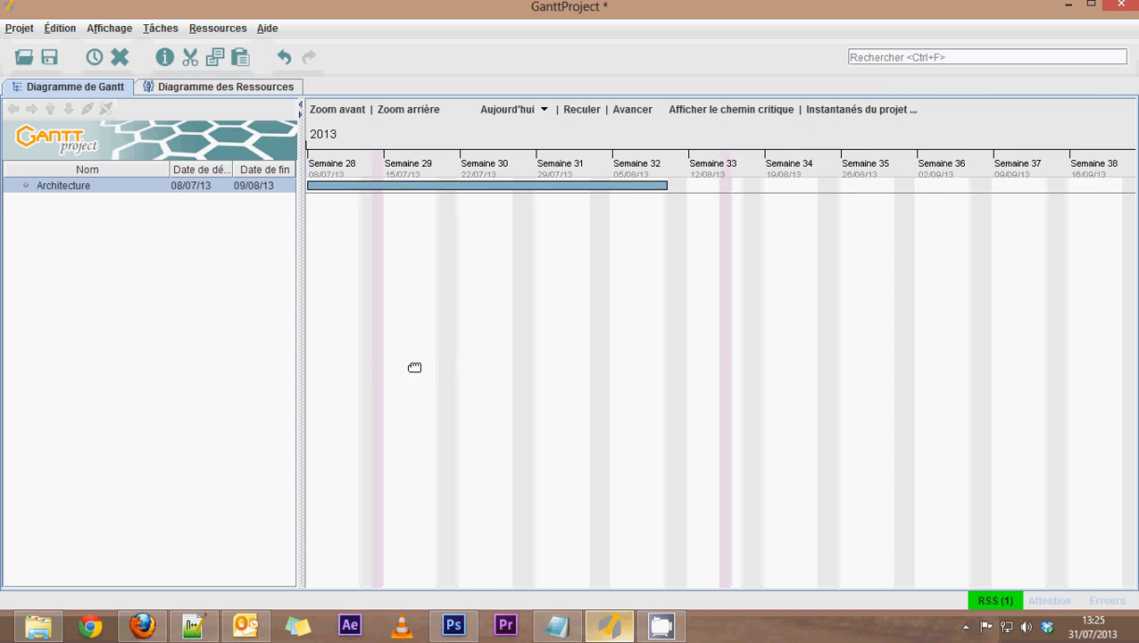
drag(414, 369, 510, 372)
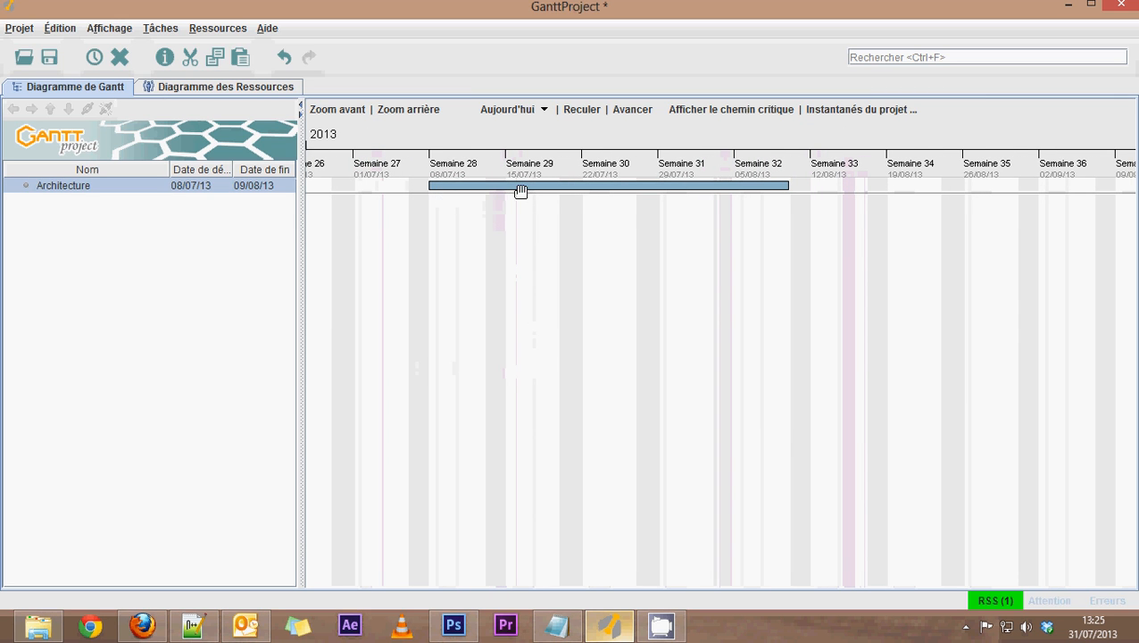
scroll(622, 325, up, 2)
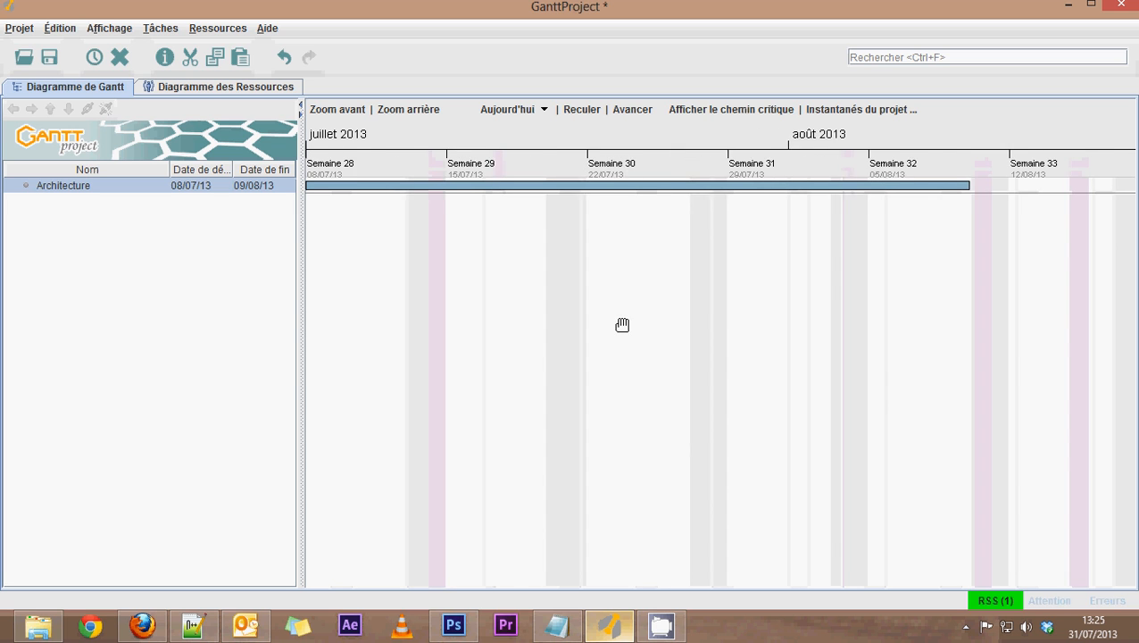
scroll(622, 324, up, 1)
scroll(622, 325, down, 3)
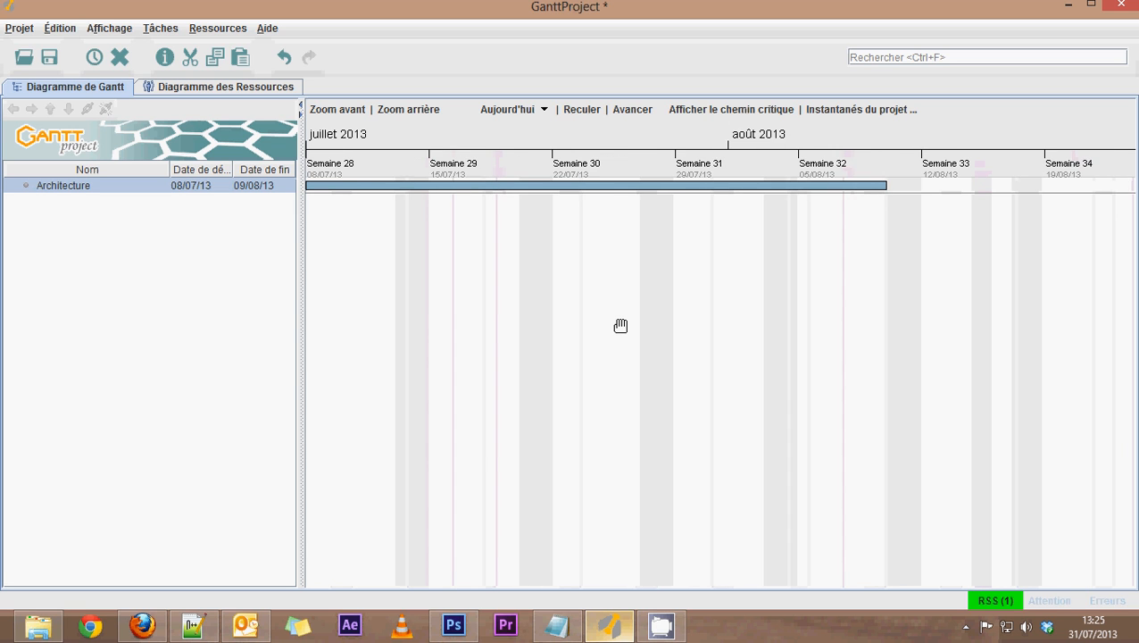
scroll(620, 326, down, 2)
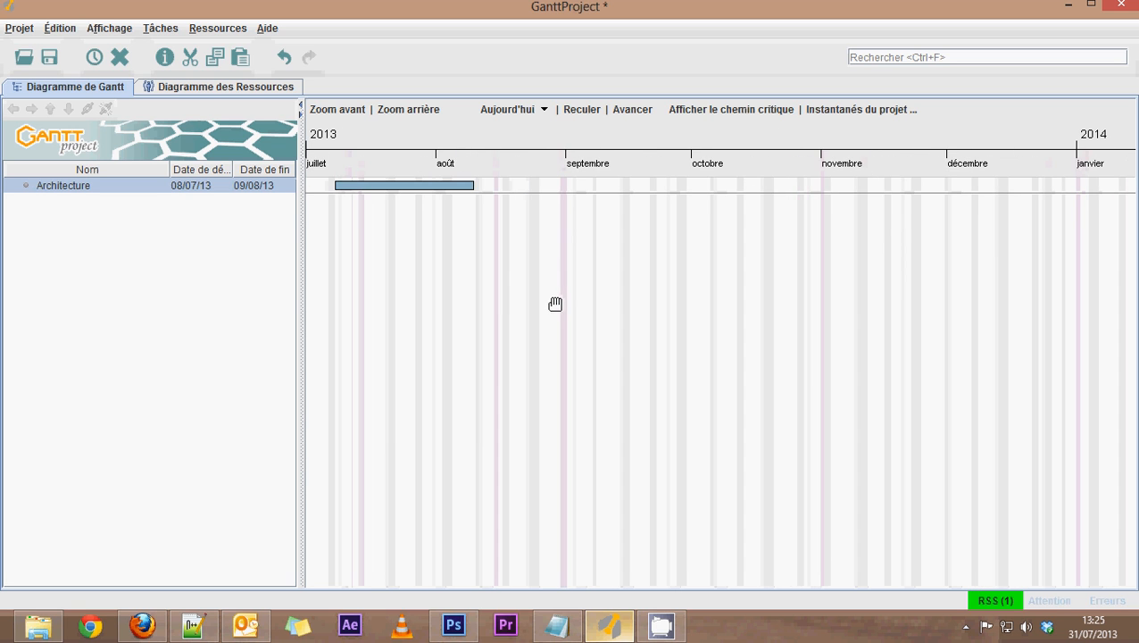
scroll(513, 304, up, 2)
scroll(513, 305, down, 2)
drag(442, 315, 537, 320)
scroll(542, 297, down, 2)
scroll(510, 305, up, 2)
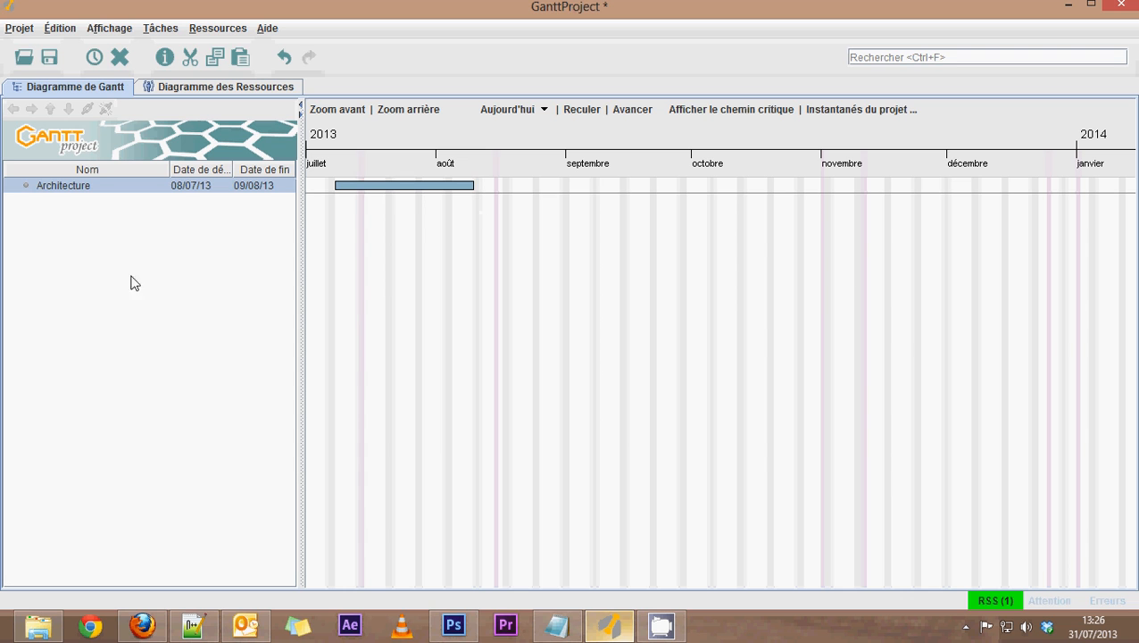
- Add a second task named "Créer les plans" and indent it as a subtask of Architecture
right_click(106, 214)
click(111, 224)
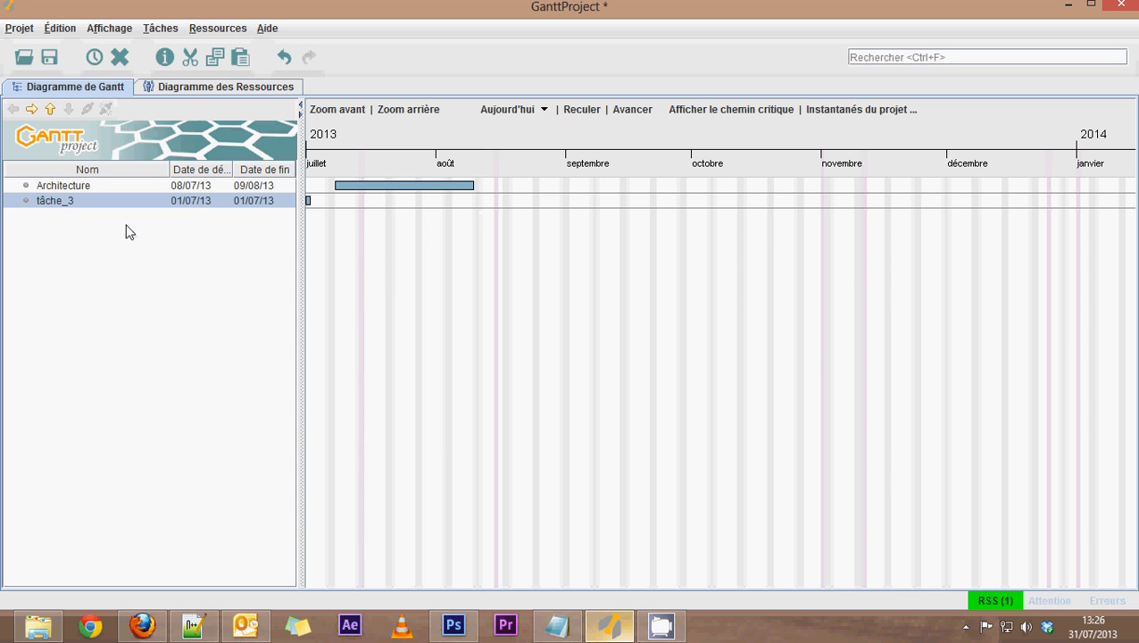
double_click(58, 203)
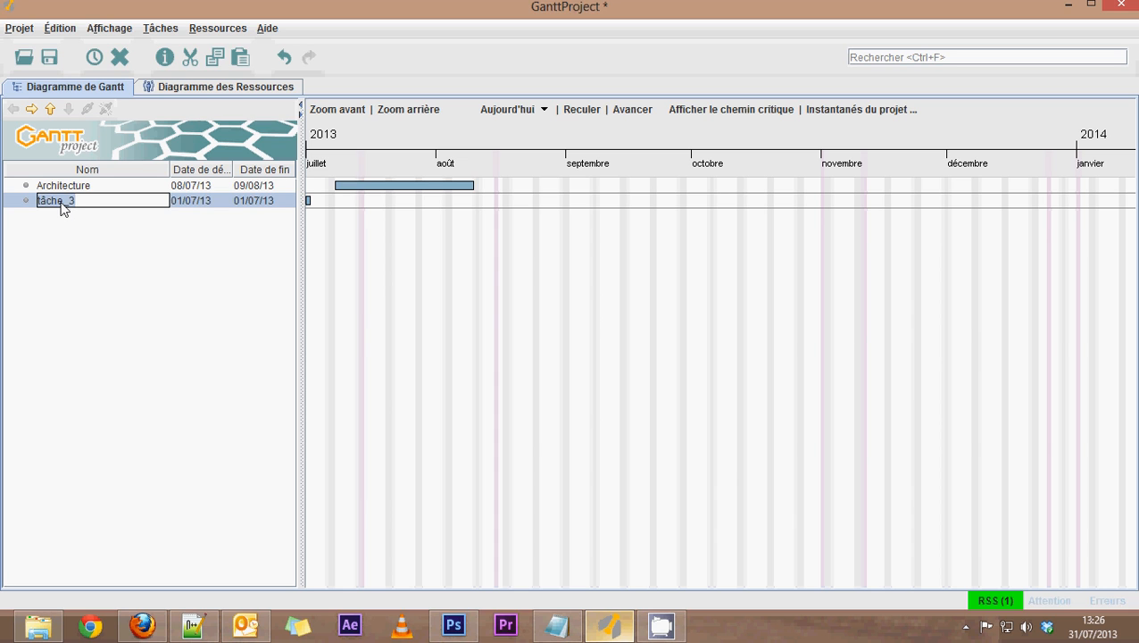
text(Créer les plans)
key(Return)
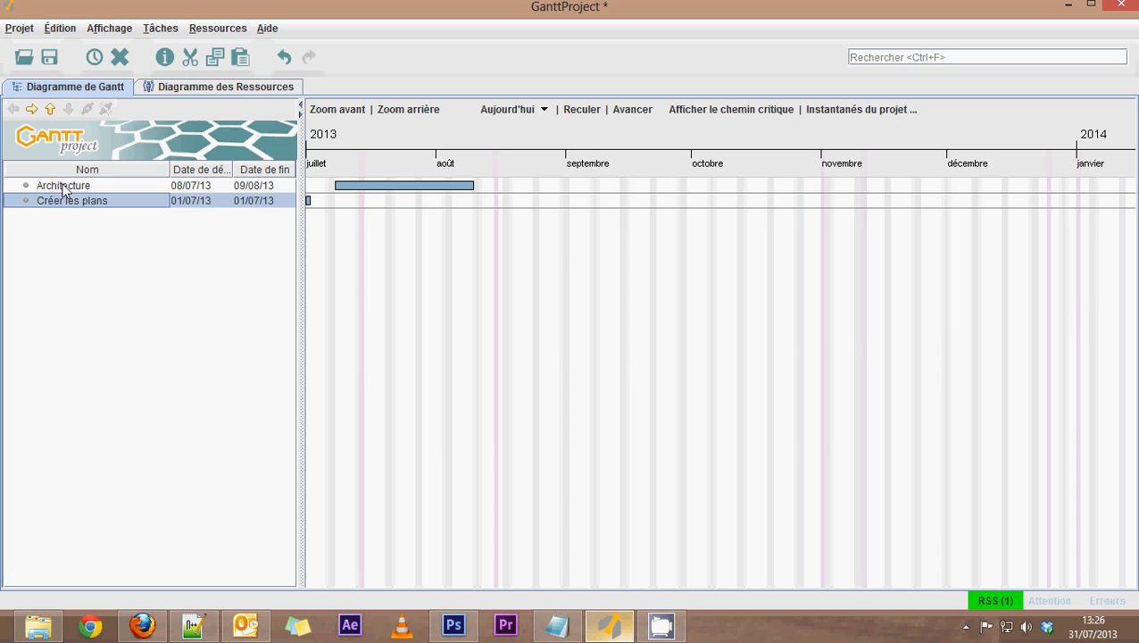
click(32, 109)
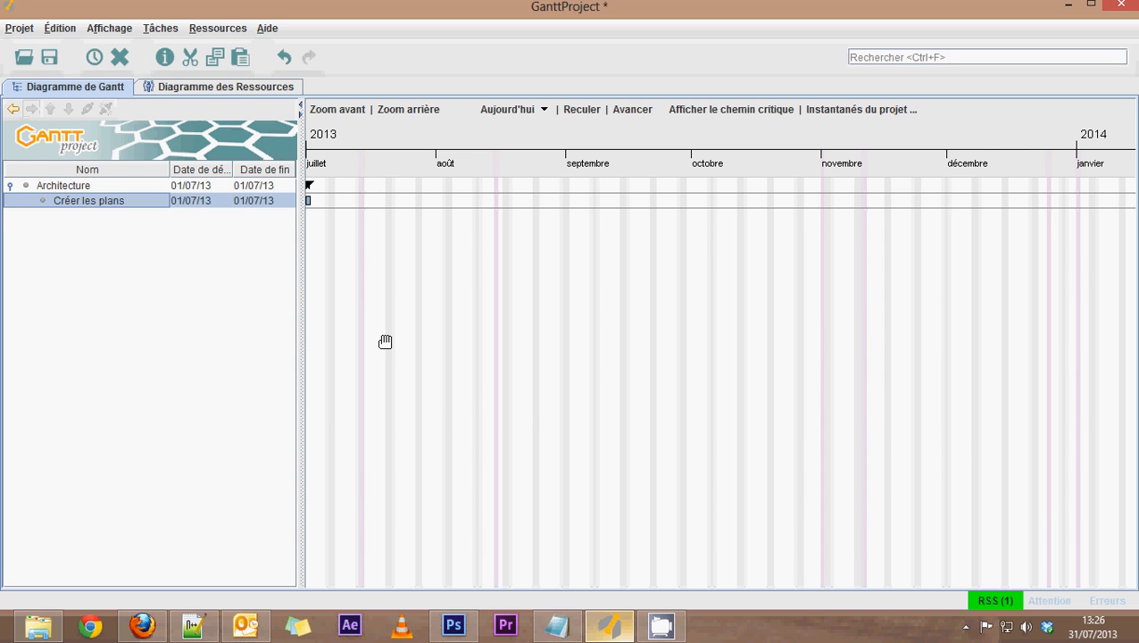
drag(385, 342, 510, 326)
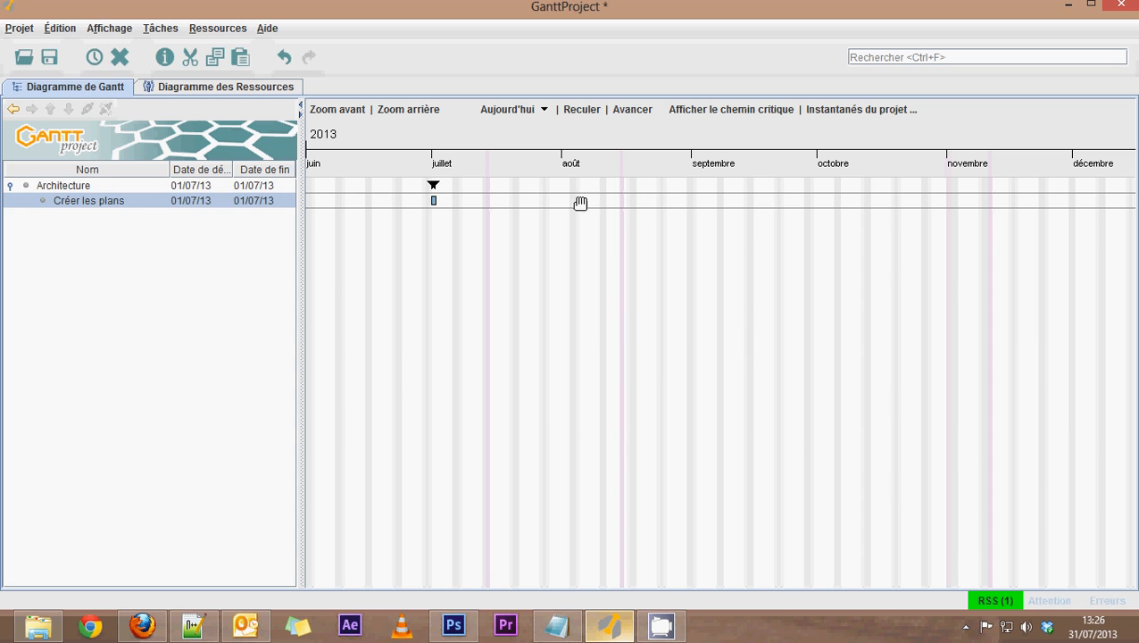
- Set the start date of the "Créer les plans" subtask to 31 juillet 2013 in its task properties
right_click(109, 202)
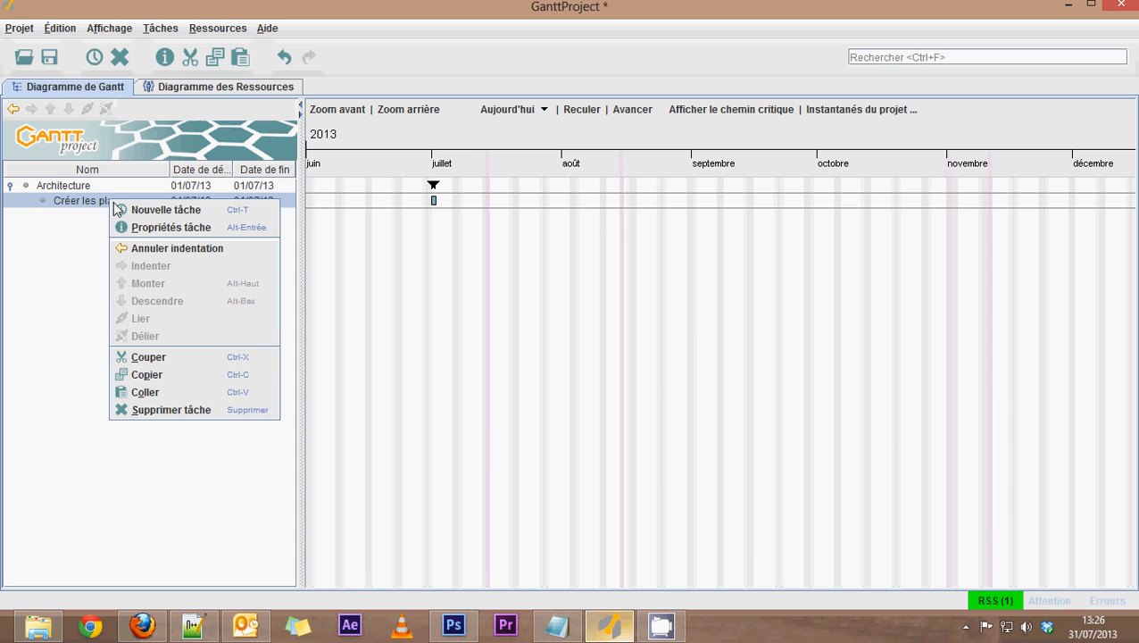
click(149, 231)
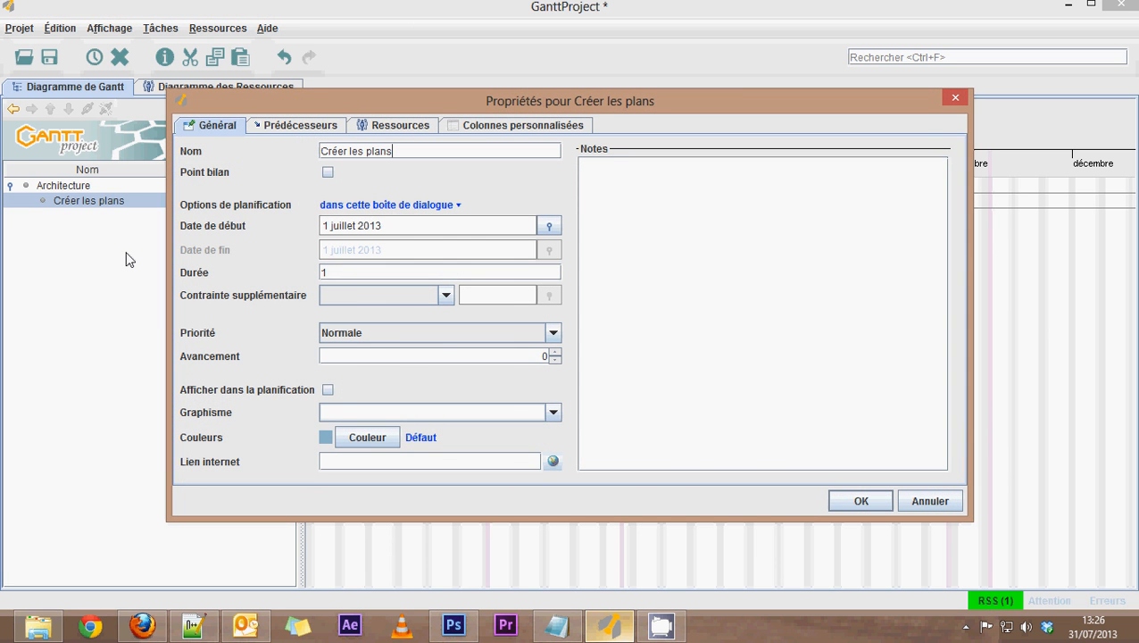
click(334, 272)
drag(405, 104, 372, 118)
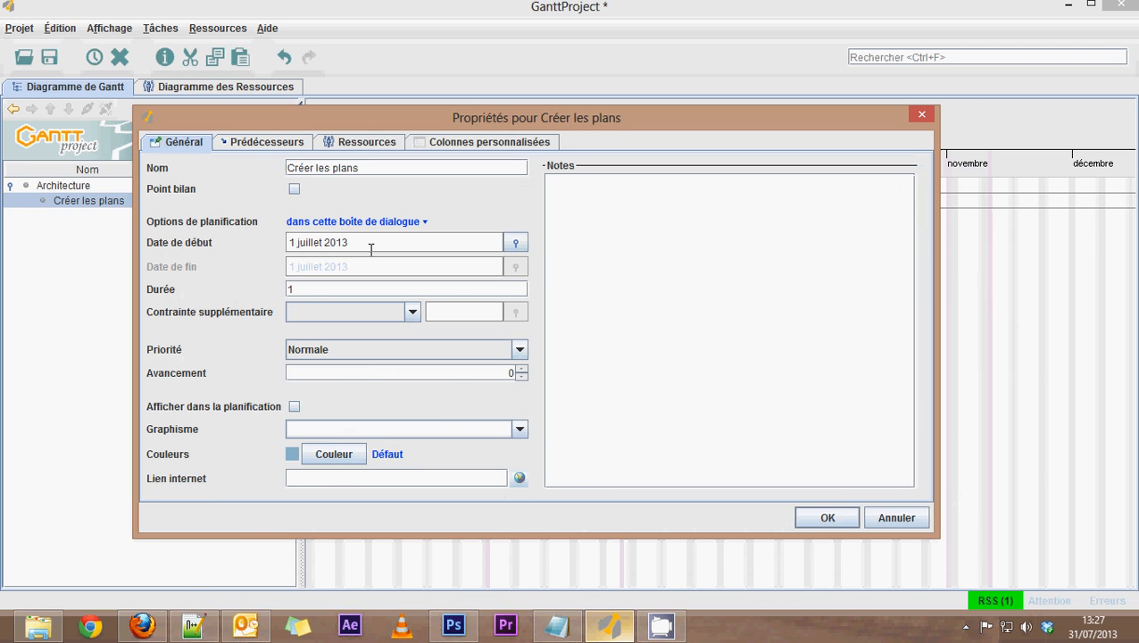
click(515, 244)
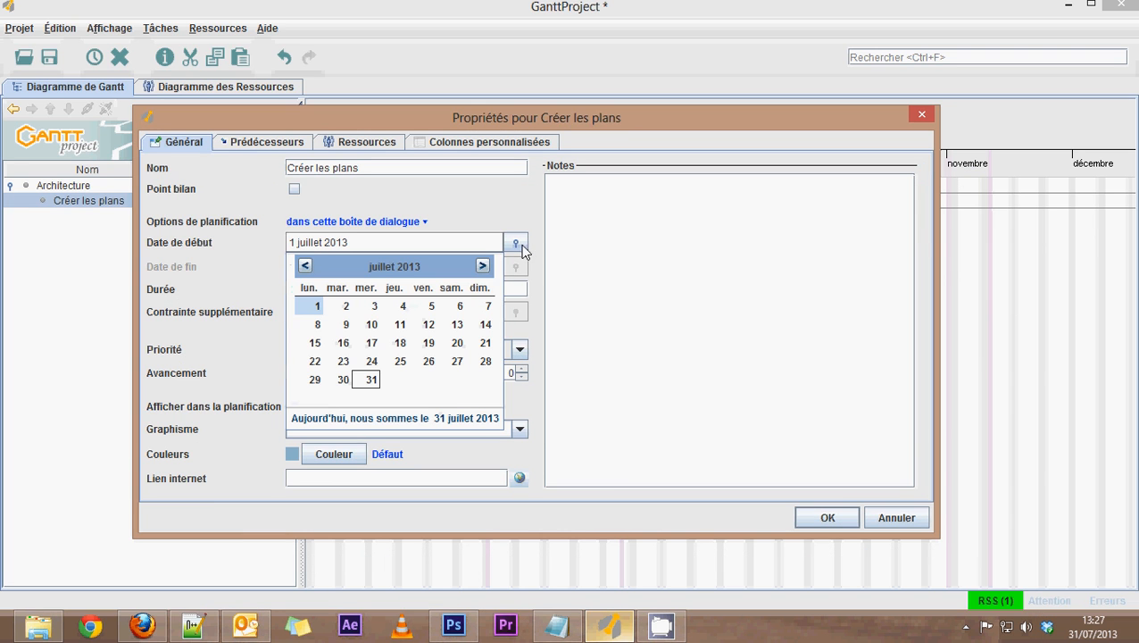
click(373, 384)
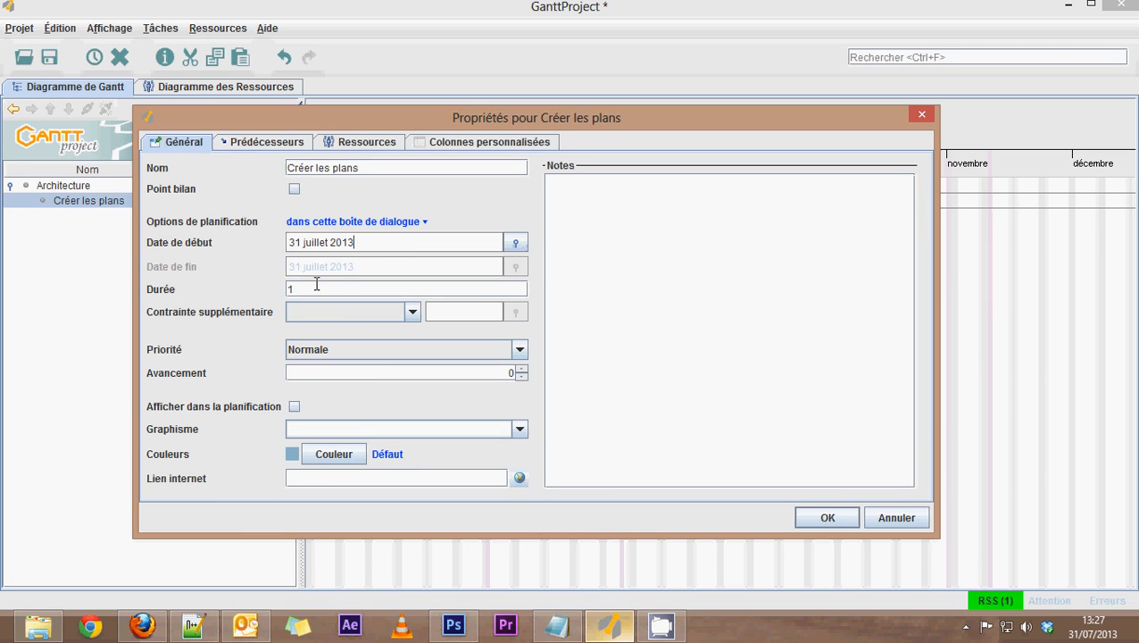
click(515, 242)
click(538, 228)
- Set the duration of "Créer les plans" to 10 and apply the task properties
click(303, 287)
text(0)
click(381, 243)
click(824, 518)
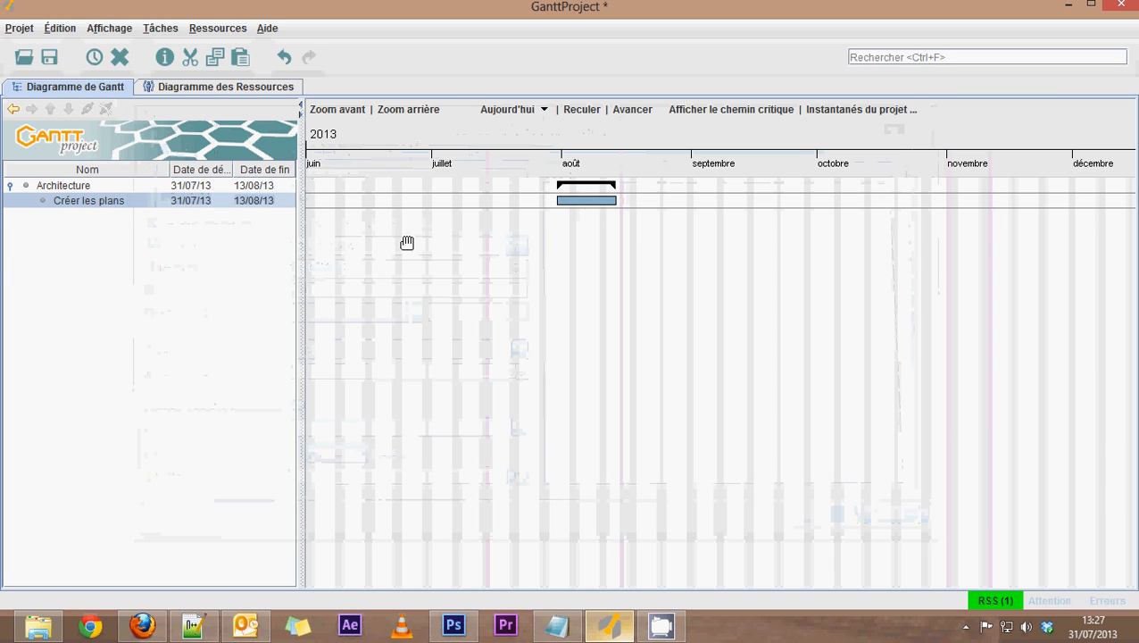
- Add a third task under Architecture and name it "Préparer les documents pour la construction"
right_click(72, 241)
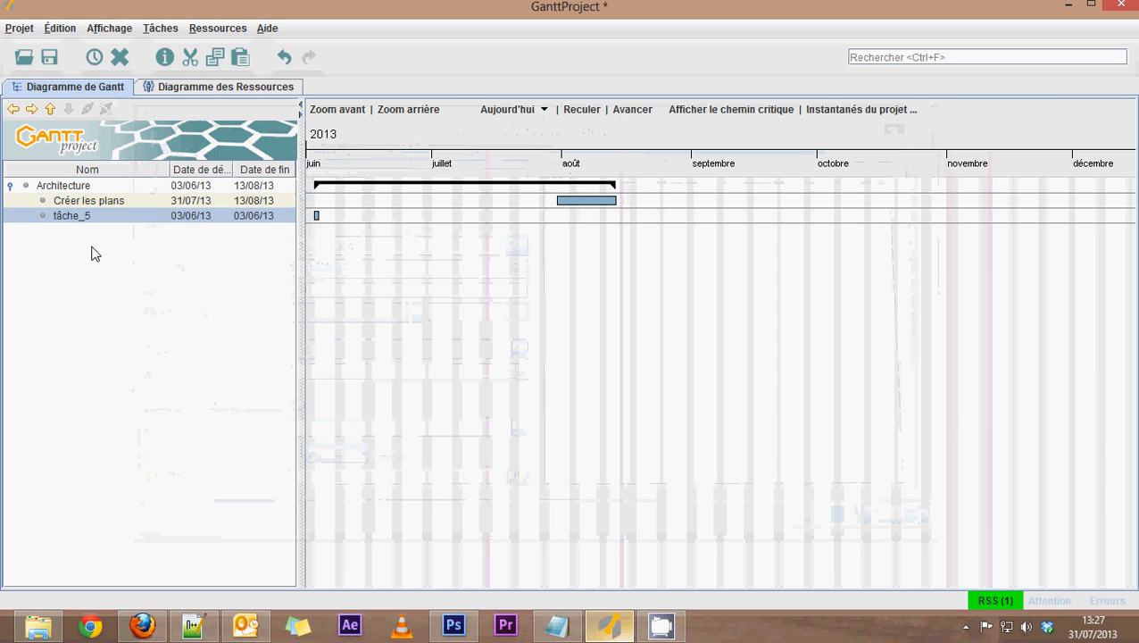
double_click(78, 217)
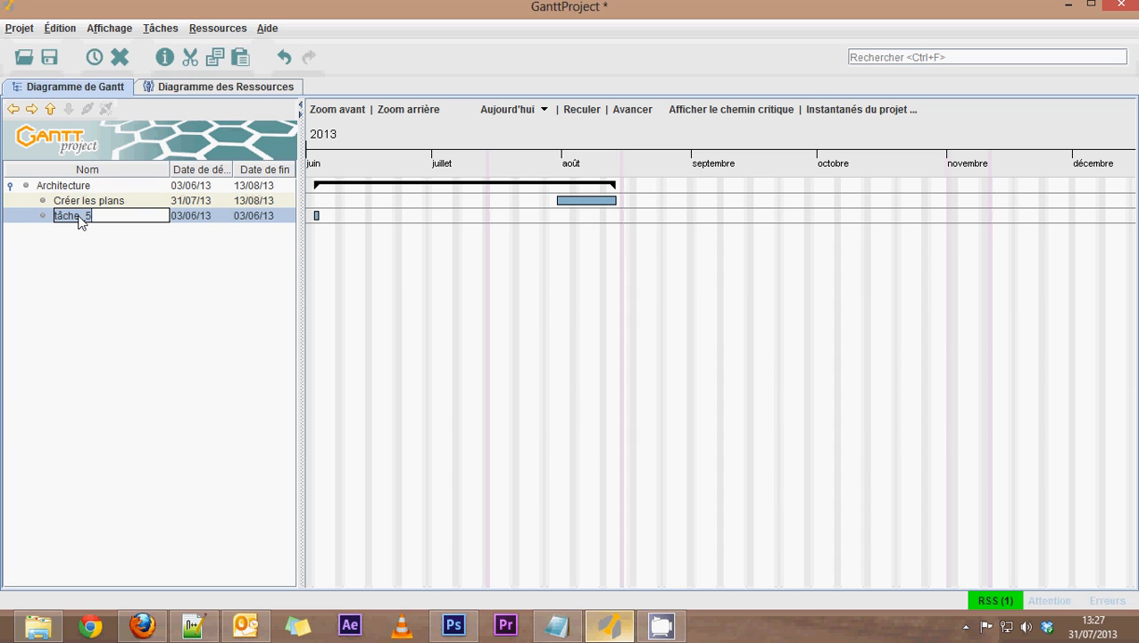
text(Préparer les document)
key(BackSpace)
key(BackSpace)
key(BackSpace)
key(BackSpace)
key(BackSpace)
text(uments pour la construction)
key(Return)
- Set the duration of "Préparer les documents pour la construction" to 15 in its task properties
right_click(52, 217)
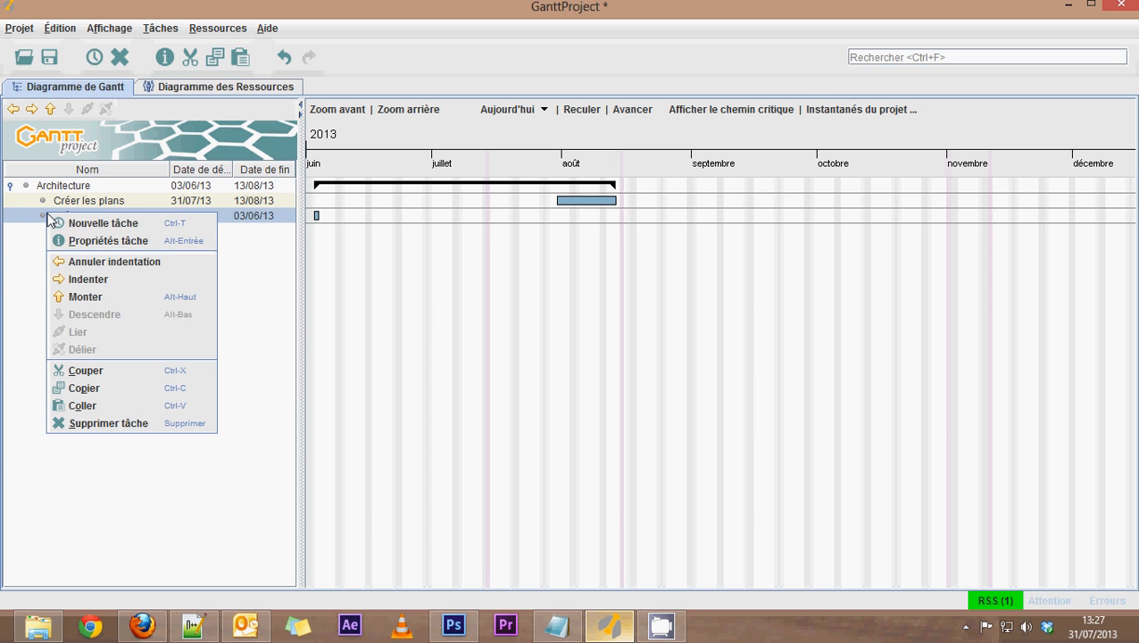
click(59, 243)
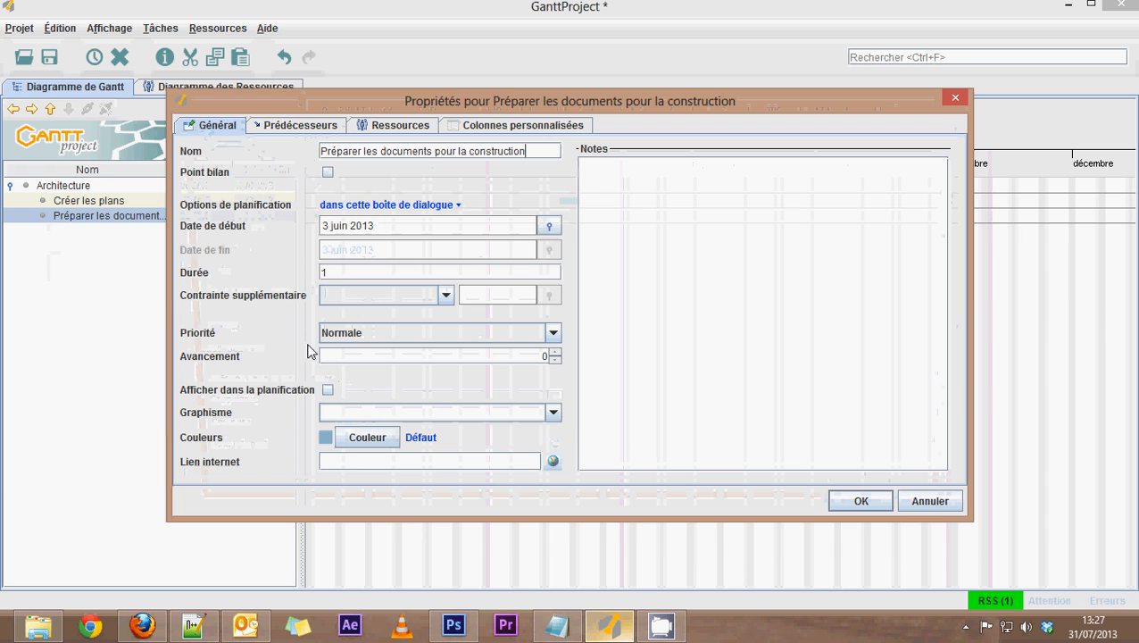
click(350, 272)
text(5)
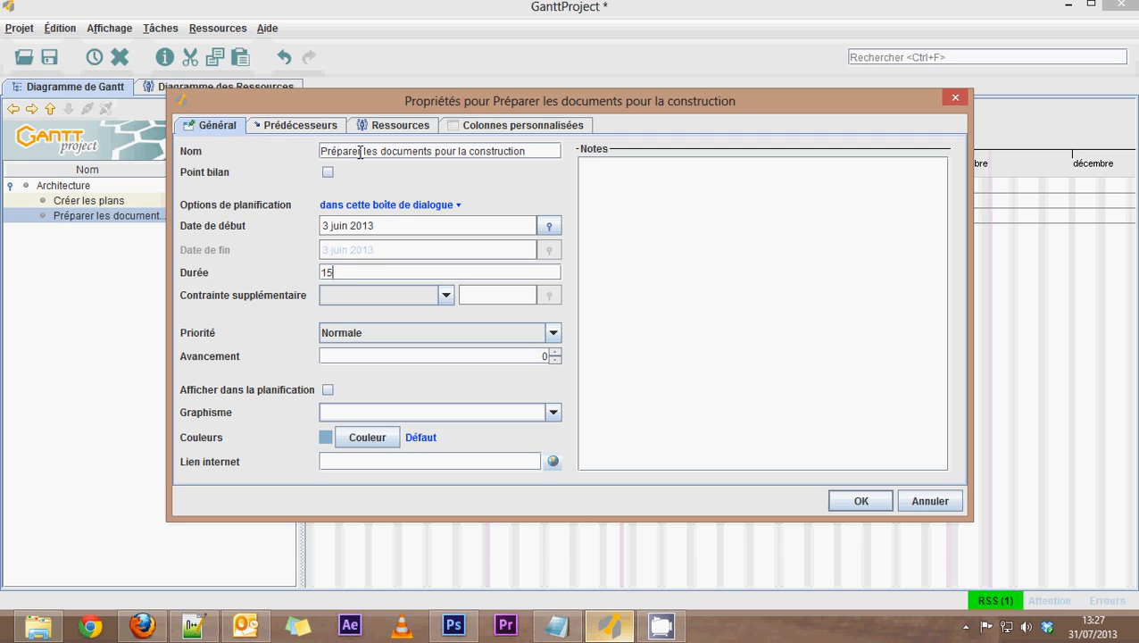
- Make "Créer les plans" the predecessor of "Préparer les documents pour la construction" and apply the task properties
click(306, 127)
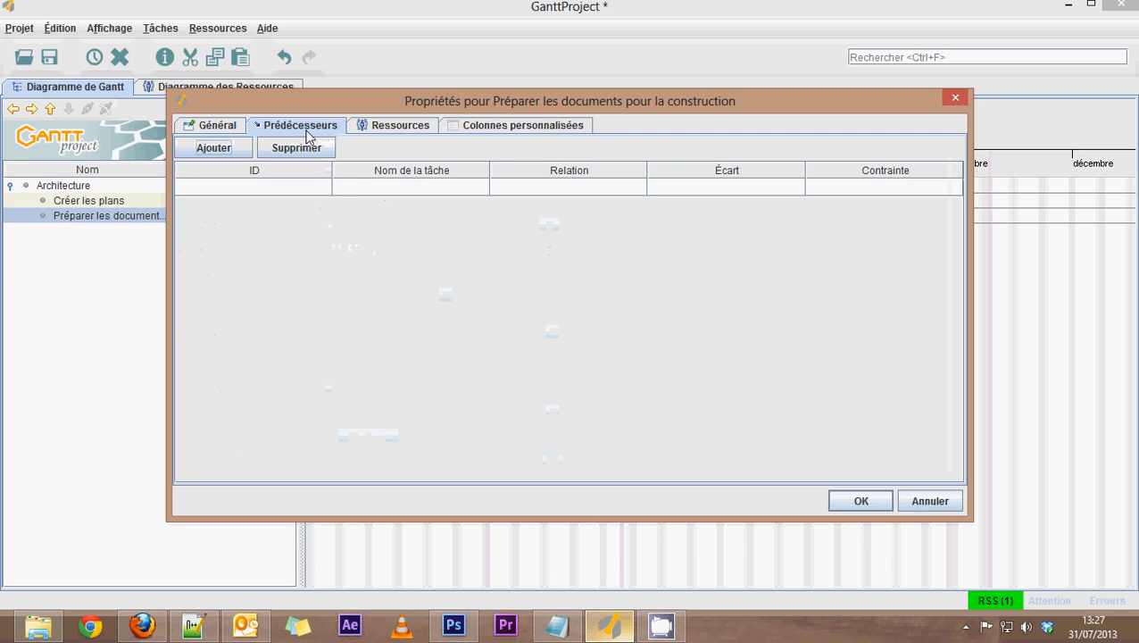
drag(312, 99, 317, 271)
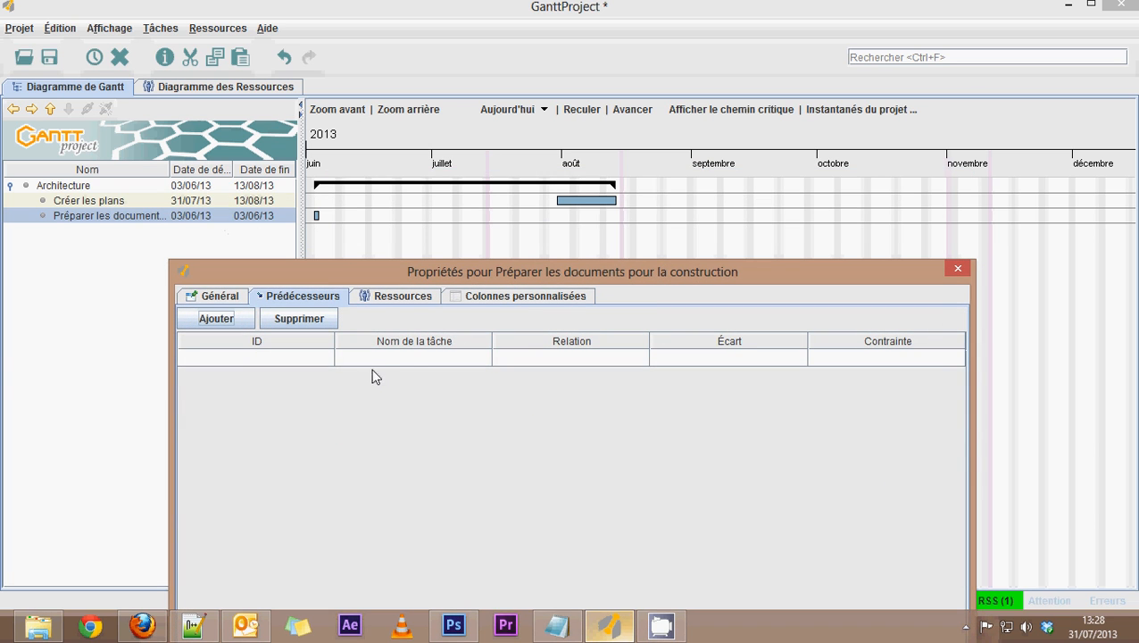
click(410, 362)
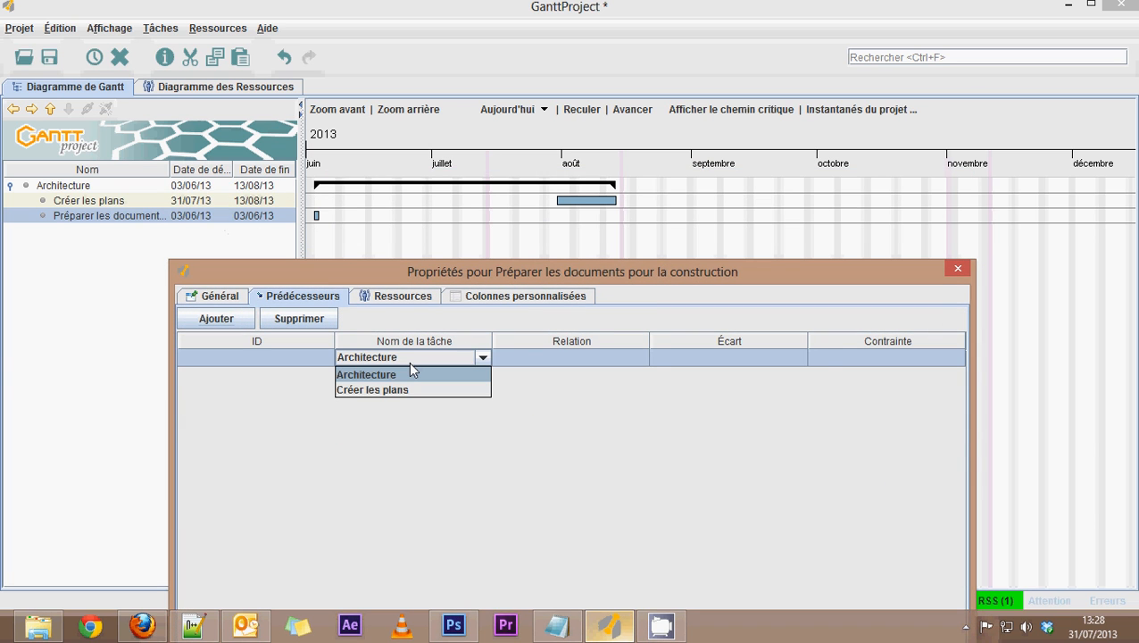
click(407, 390)
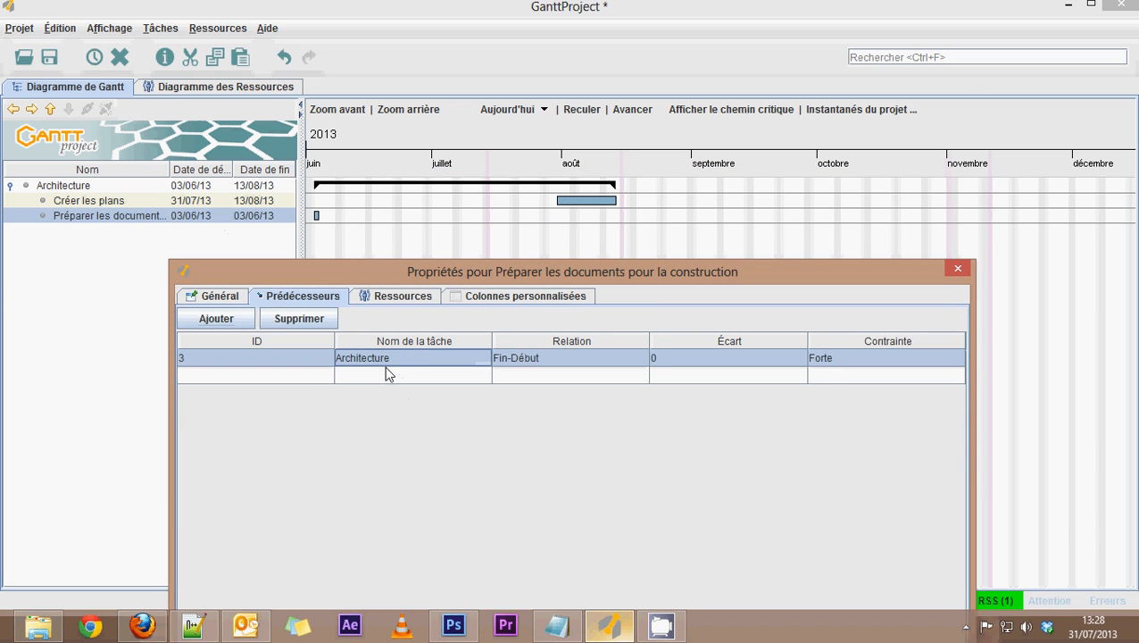
click(381, 358)
click(375, 389)
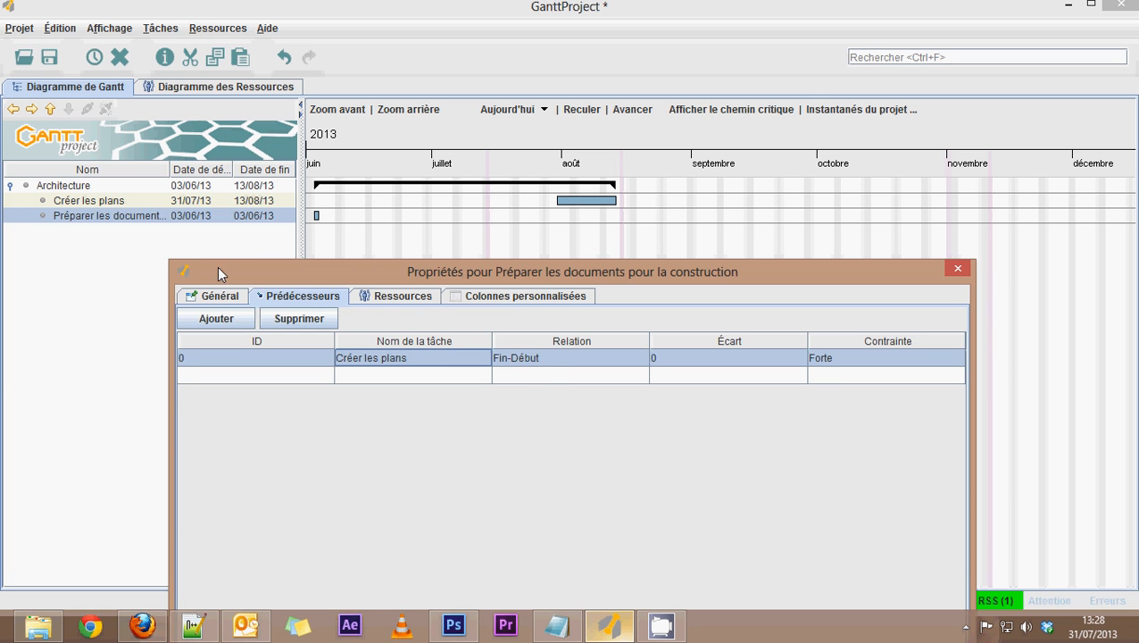
click(219, 296)
drag(289, 269, 418, 71)
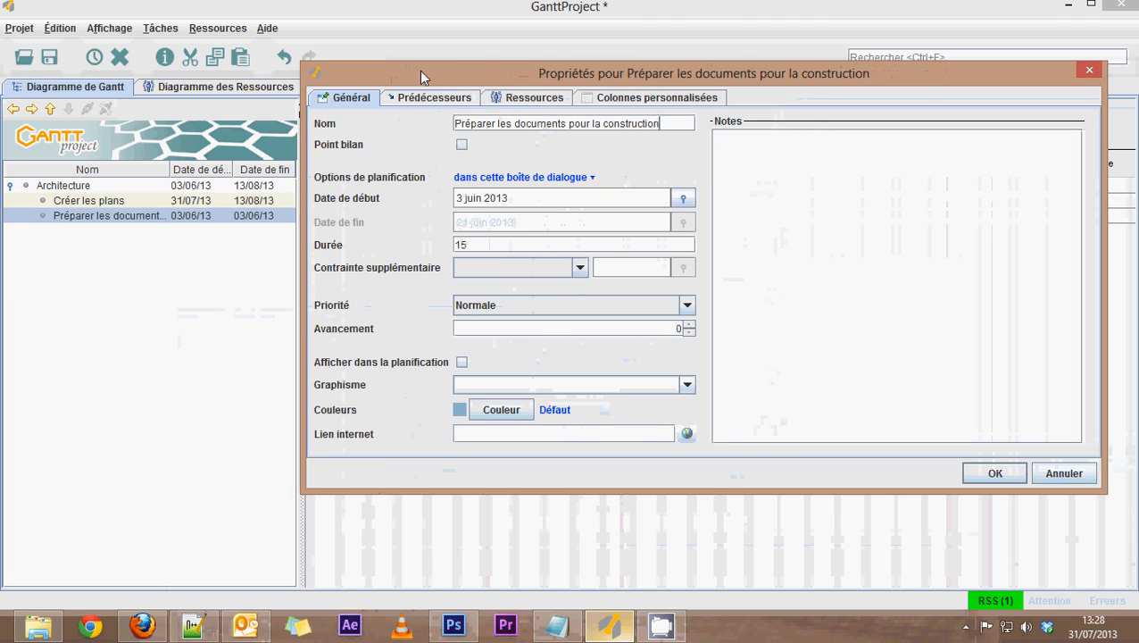
click(986, 473)
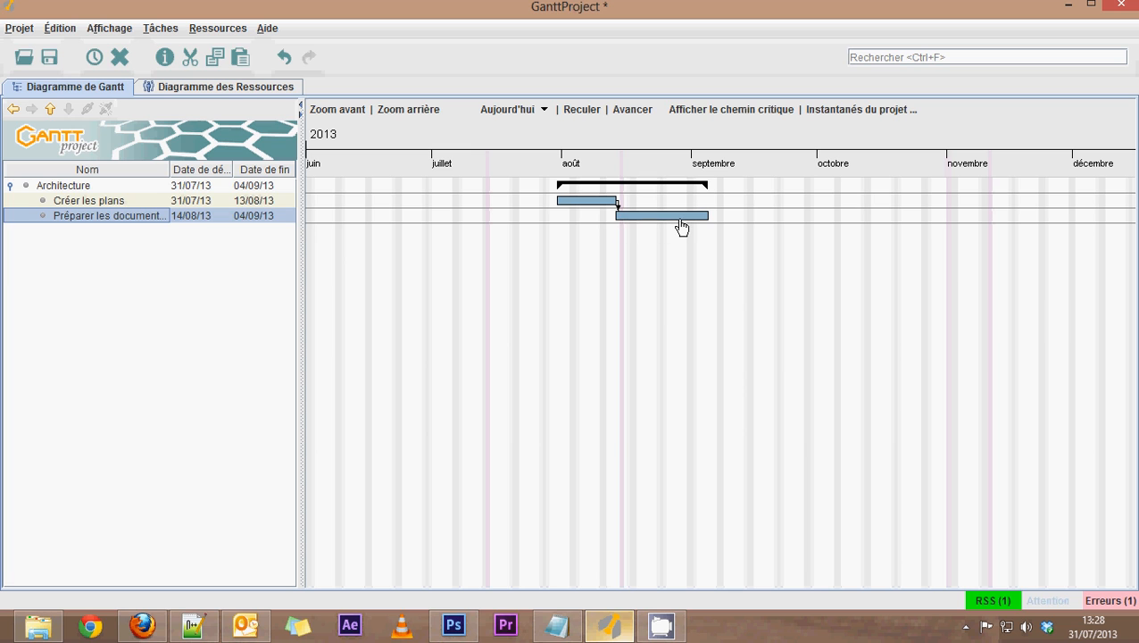
- Add another subtask under Architecture and name it "Agréments des plans"
right_click(77, 232)
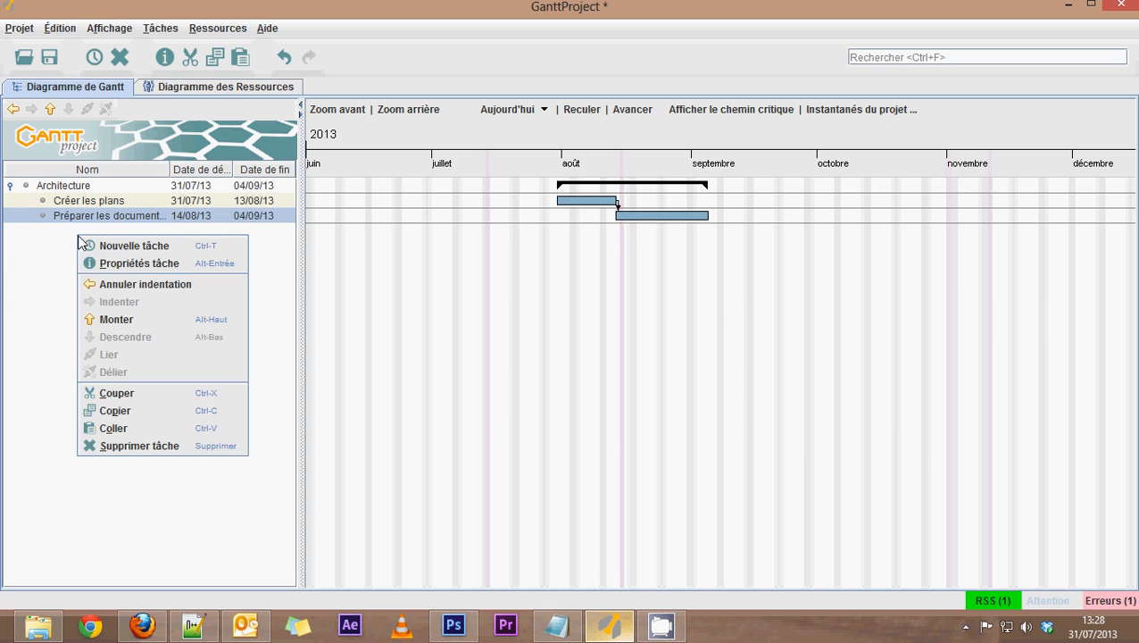
click(36, 253)
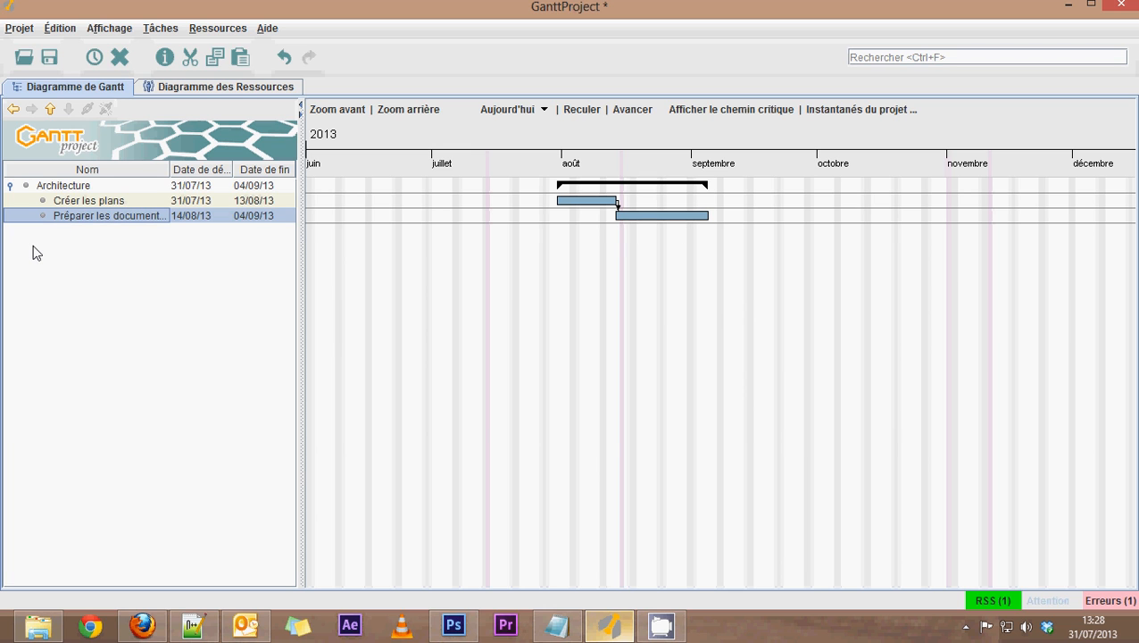
key(ctrl+t)
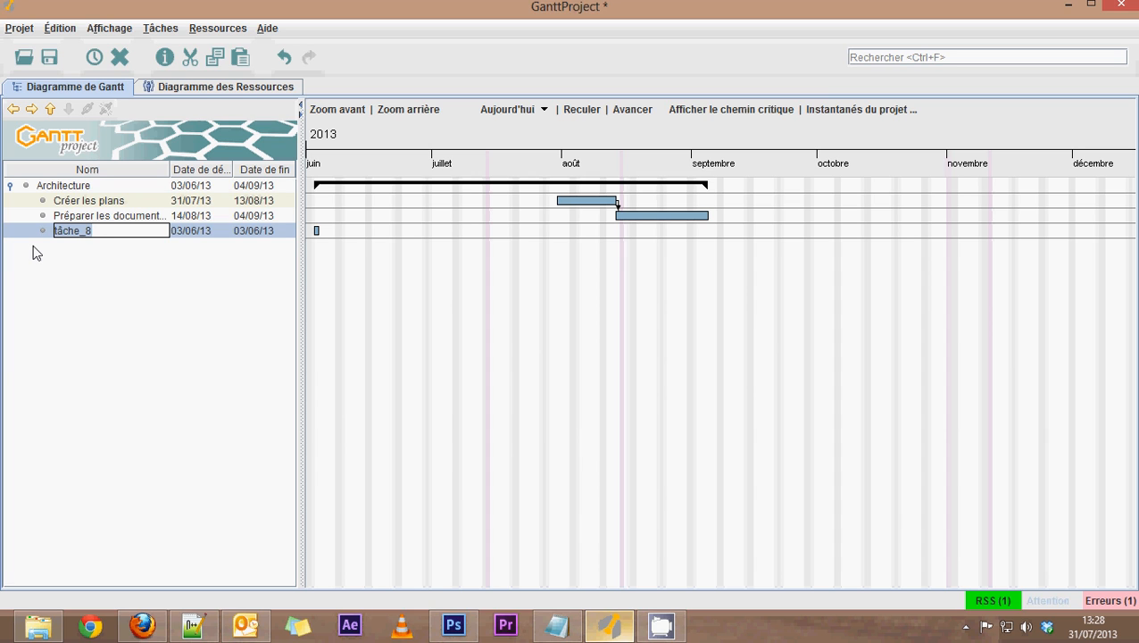
text(Agrément)
text( des)
key(BackSpace)
key(BackSpace)
key(BackSpace)
key(BackSpace)
text(s des )
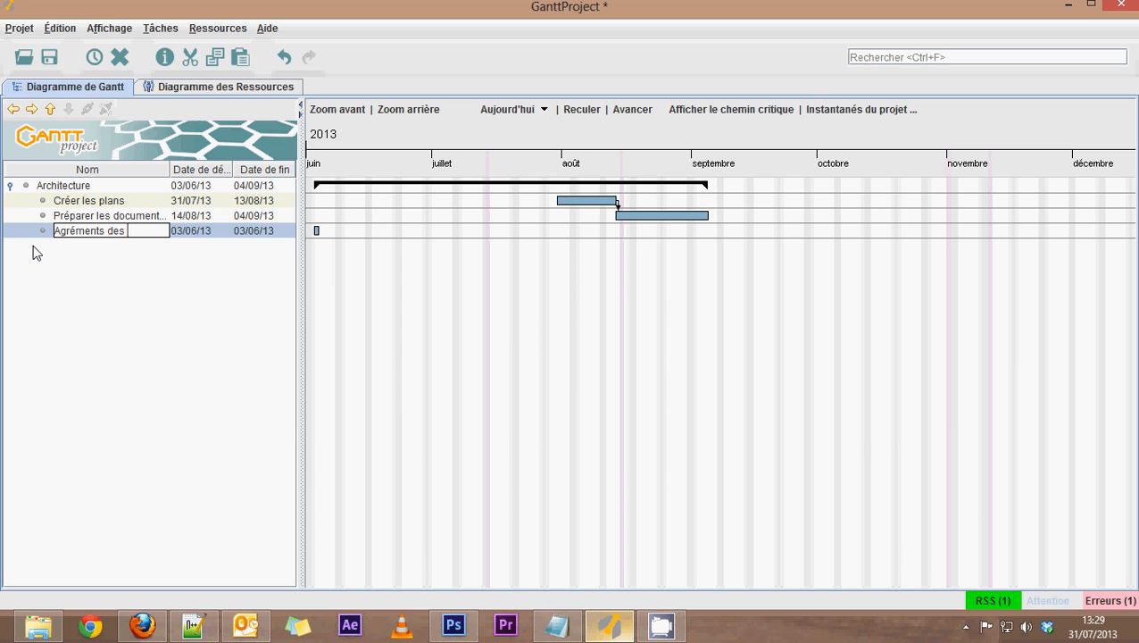
text(plans)
key(Return)
- Mark "Agréments des plans" as a milestone (Point bilan) in its task properties and set its colour to black
right_click(56, 238)
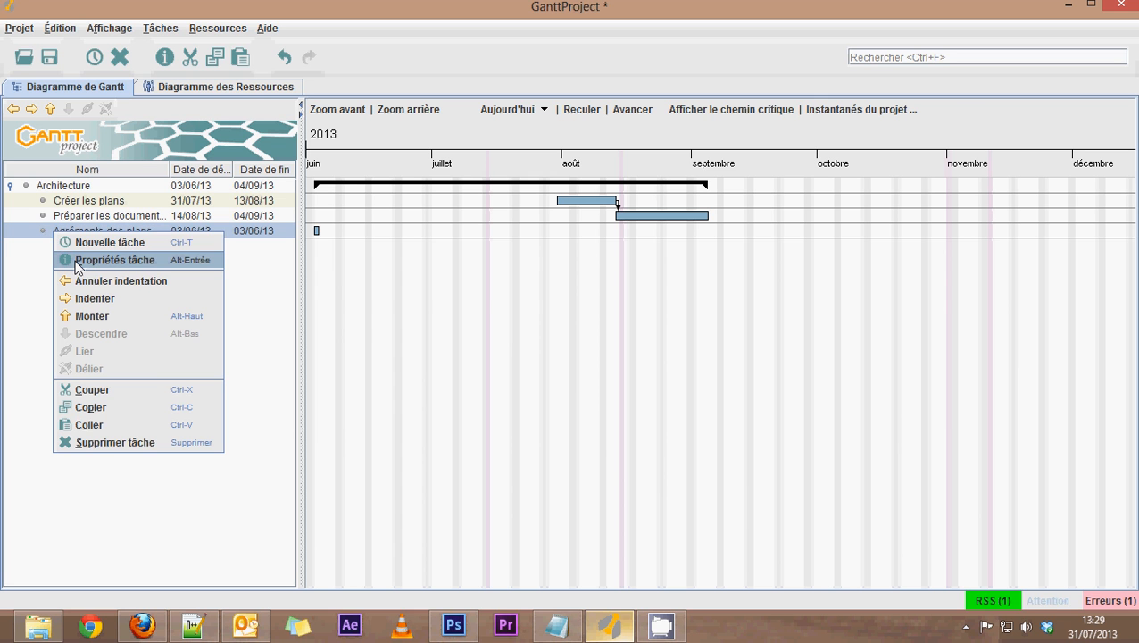
click(80, 259)
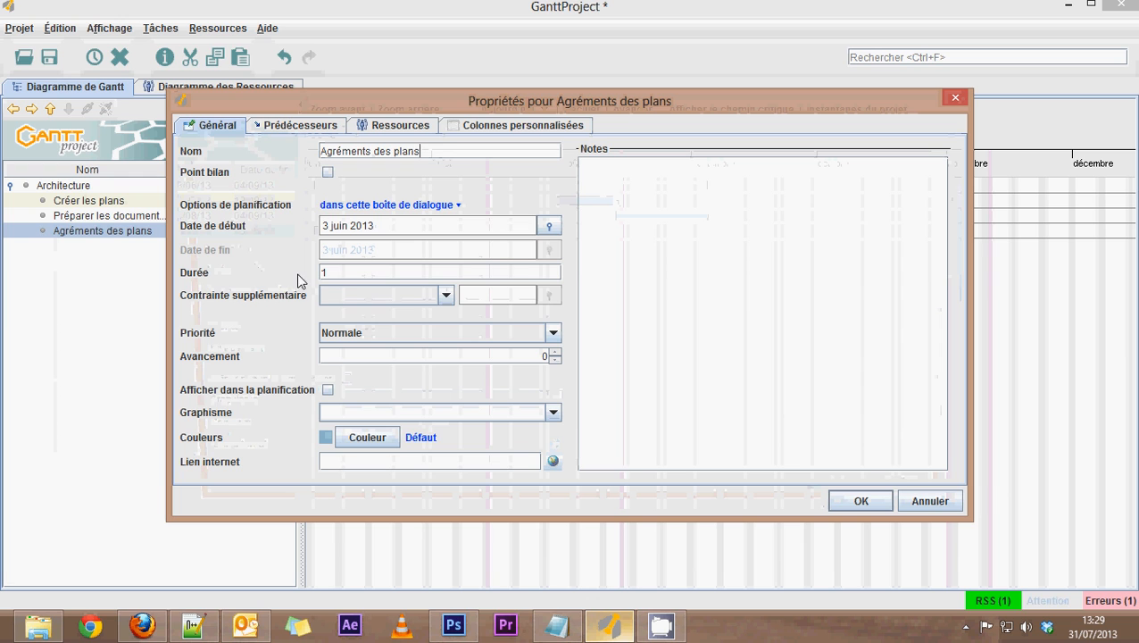
click(327, 174)
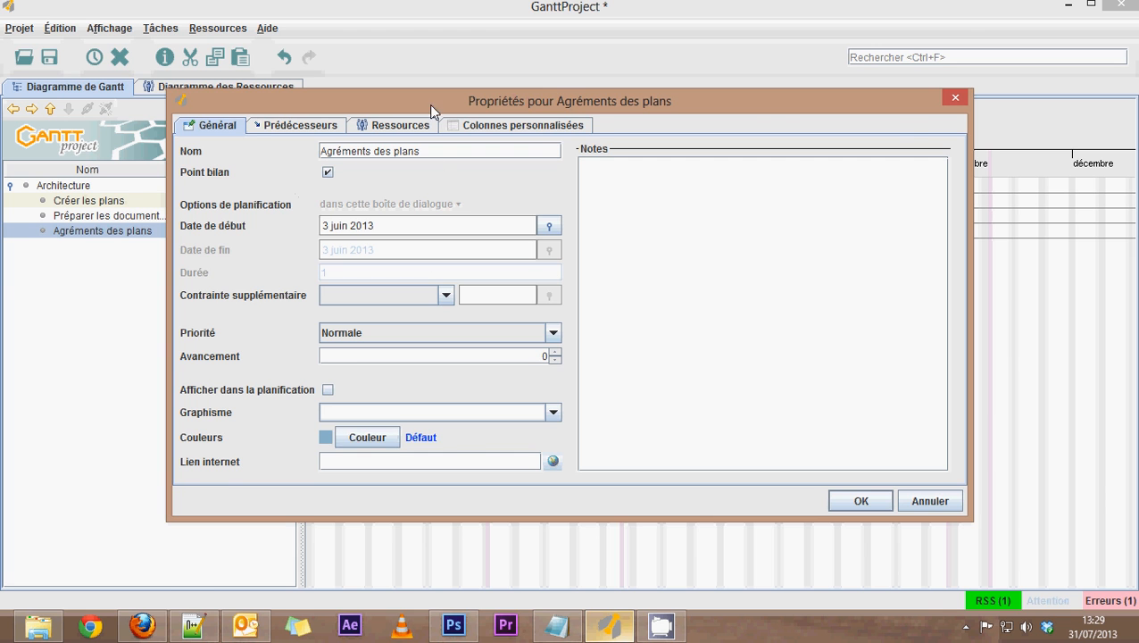
drag(437, 105, 455, 321)
drag(552, 325, 596, 98)
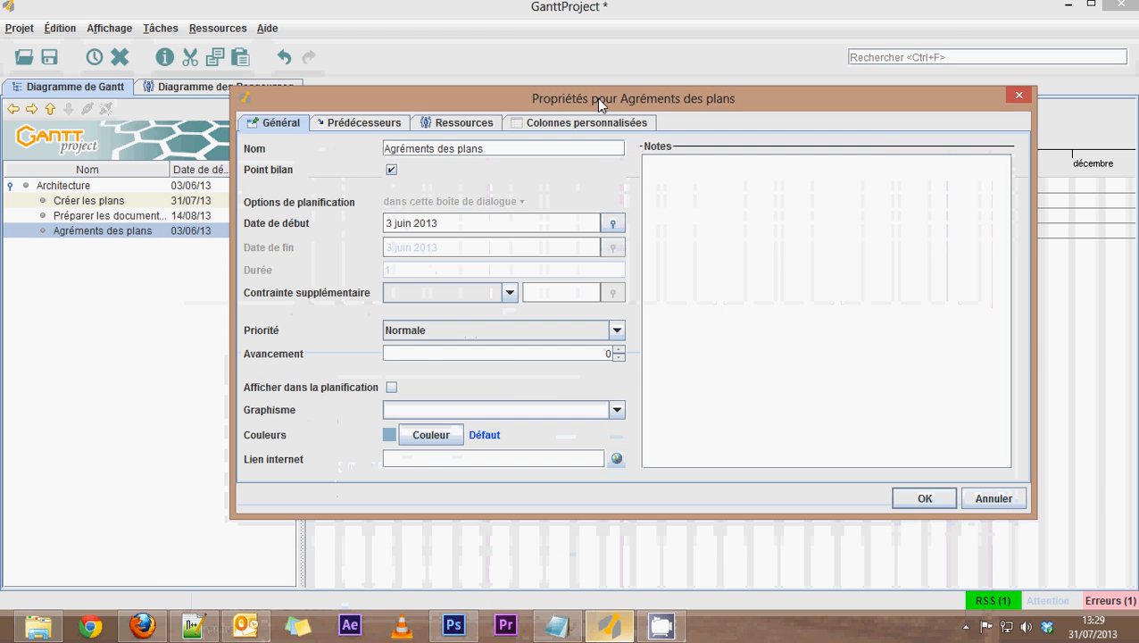
click(453, 437)
click(464, 303)
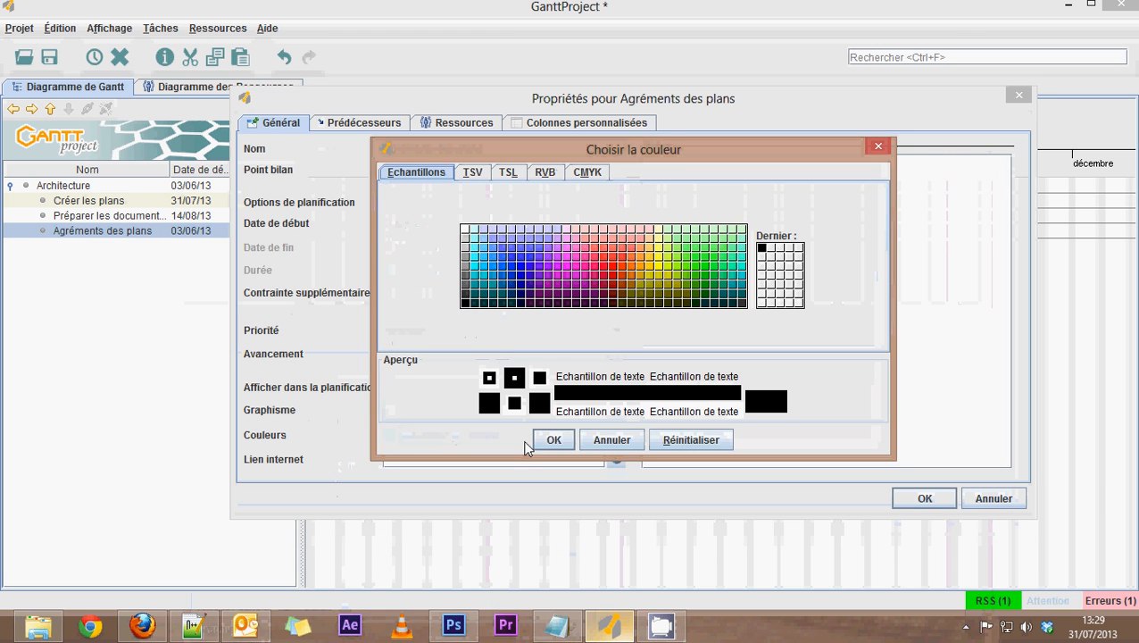
click(554, 440)
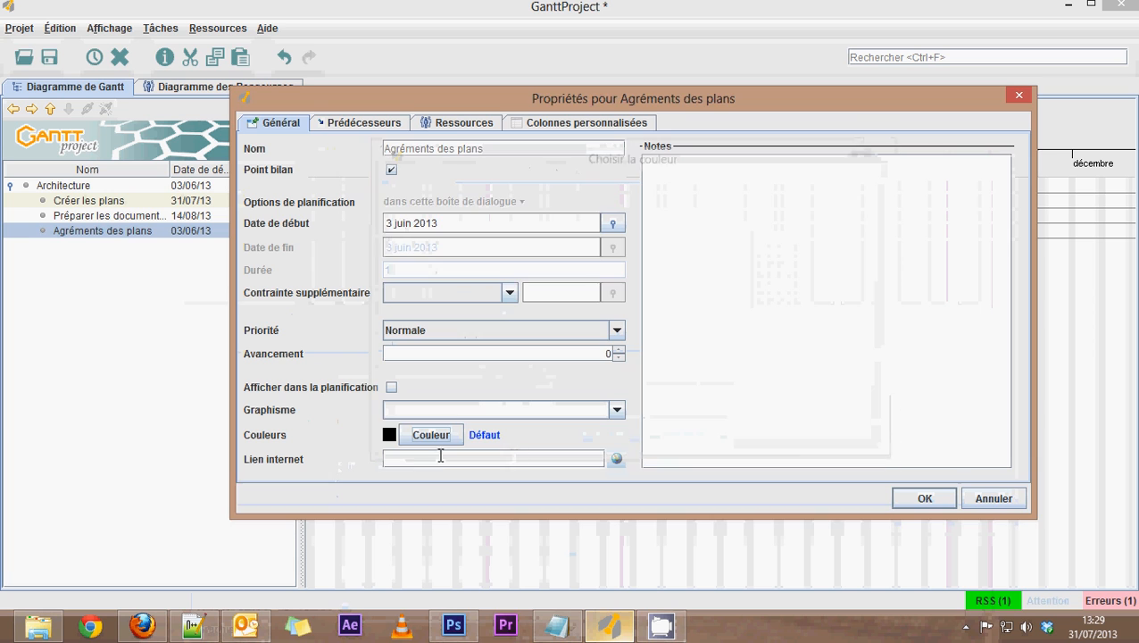
- Make "Préparer les documents pour la construction" the predecessor of "Agréments des plans" and apply the task properties
click(337, 129)
click(461, 183)
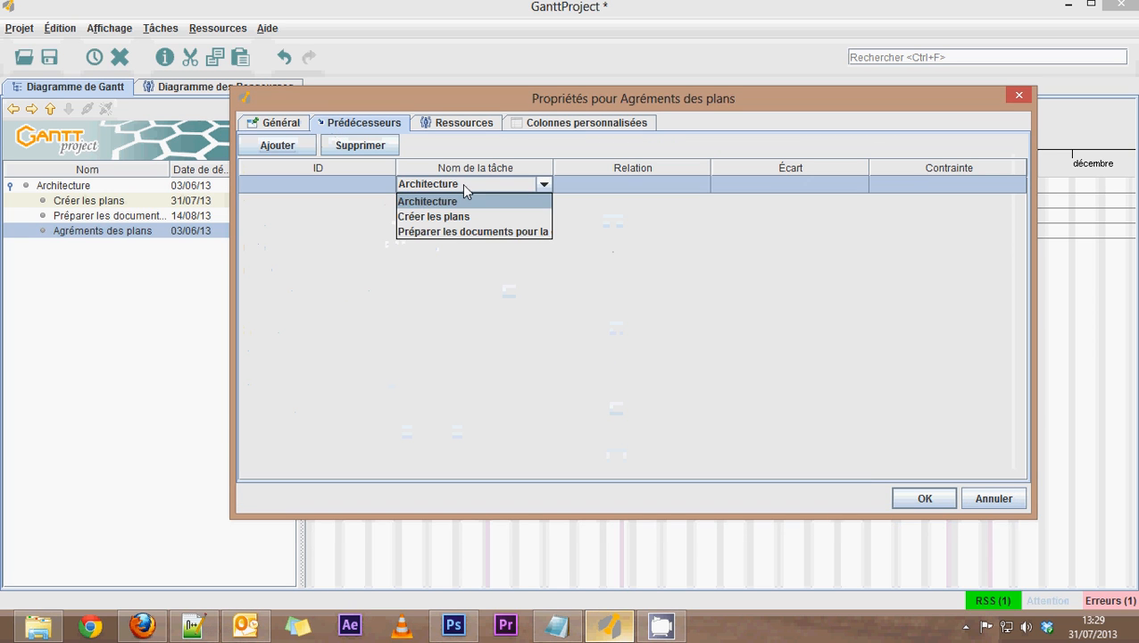
click(440, 231)
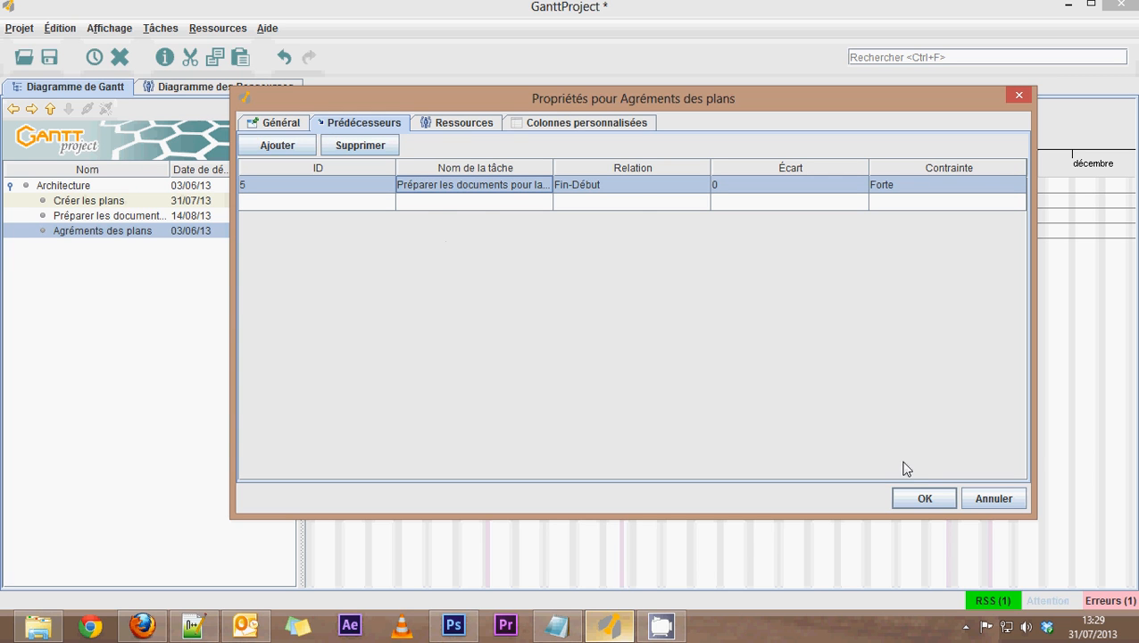
click(284, 124)
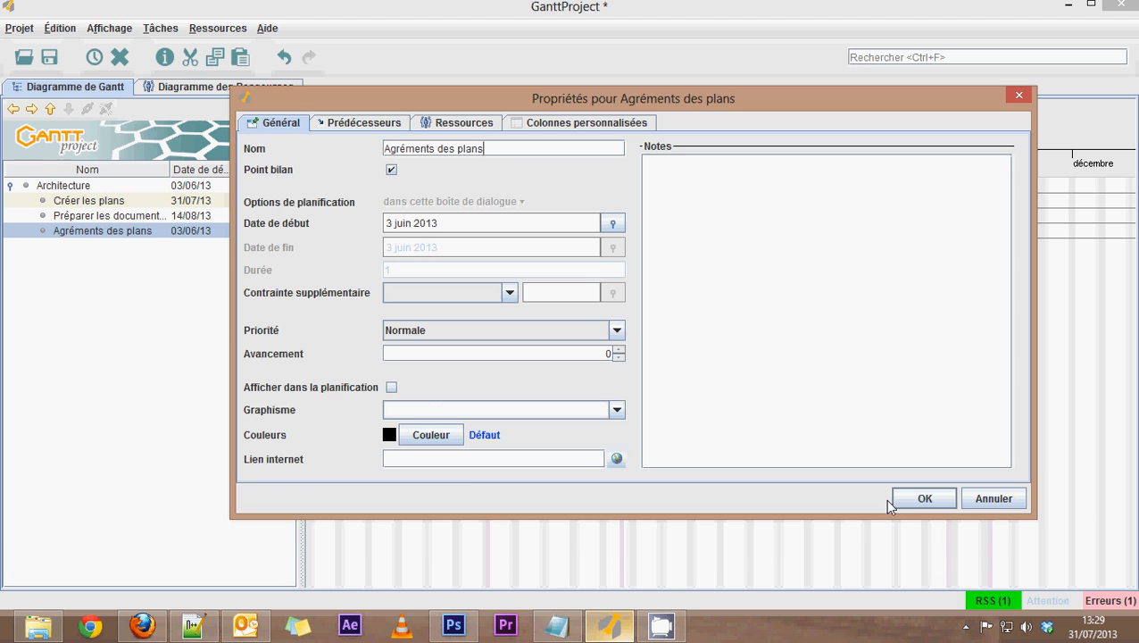
click(922, 500)
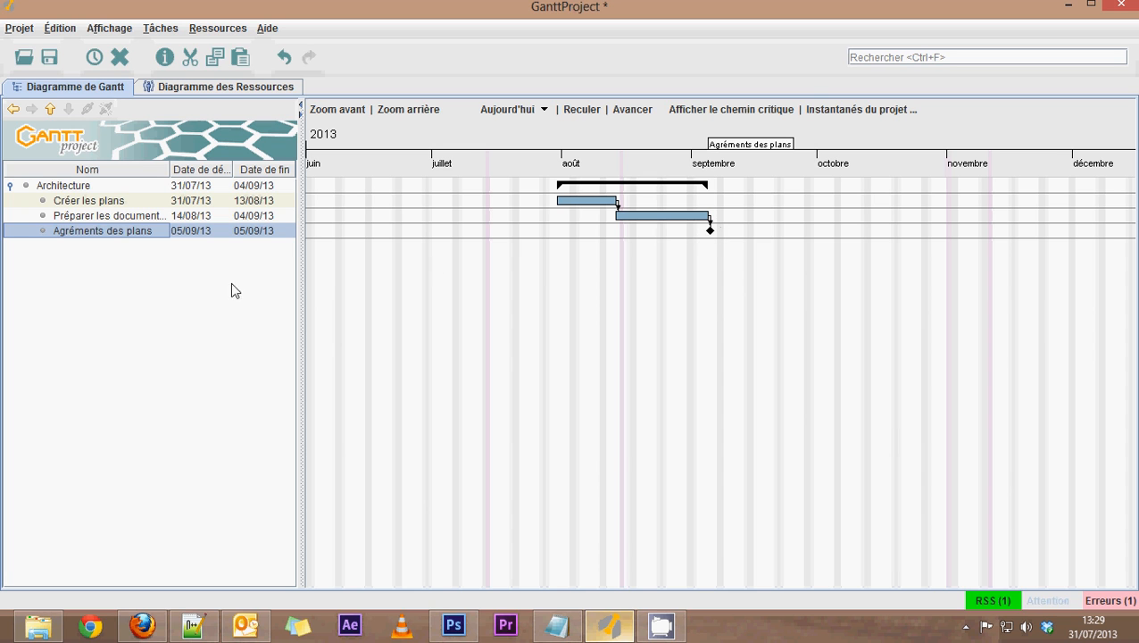
- Add a task named "Design interieur" and unindent it to the same level as Architecture
right_click(119, 280)
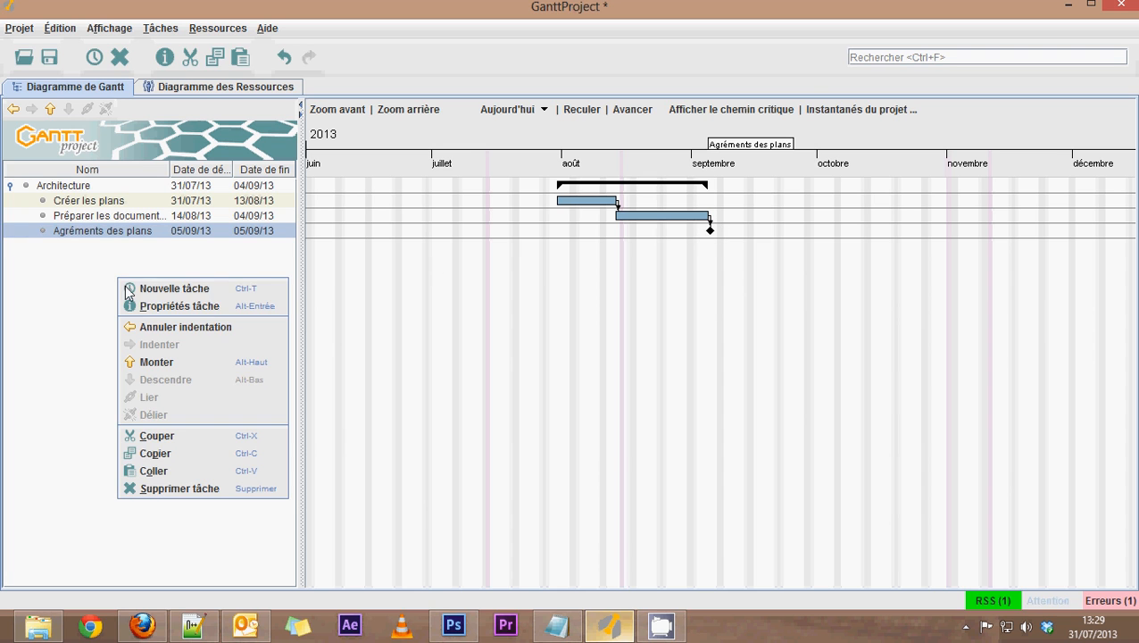
click(144, 291)
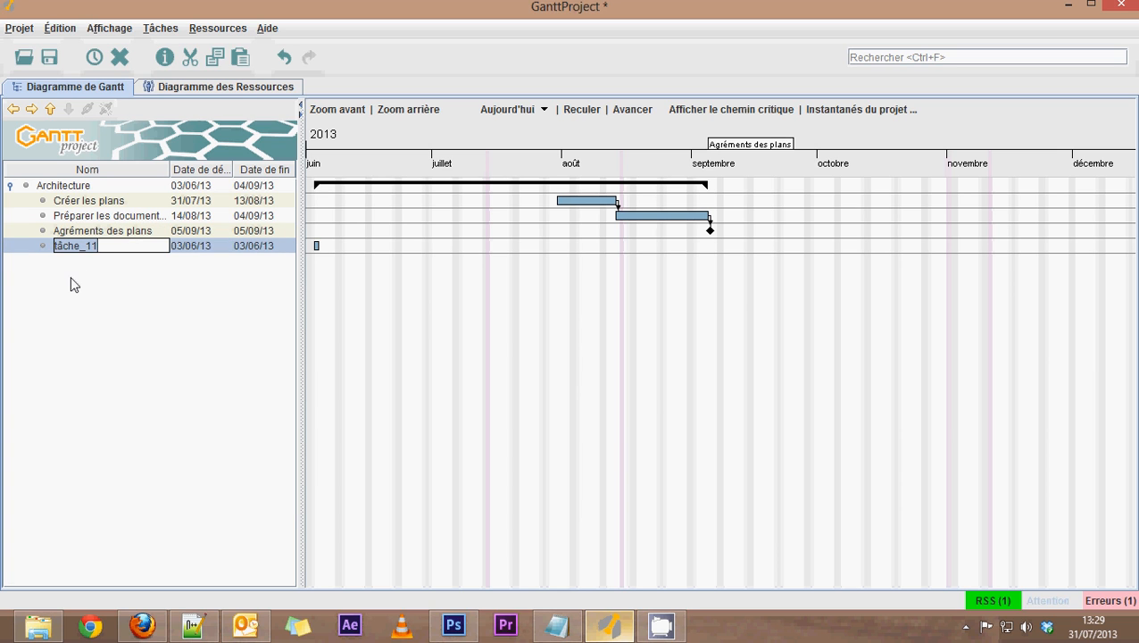
text(Design in)
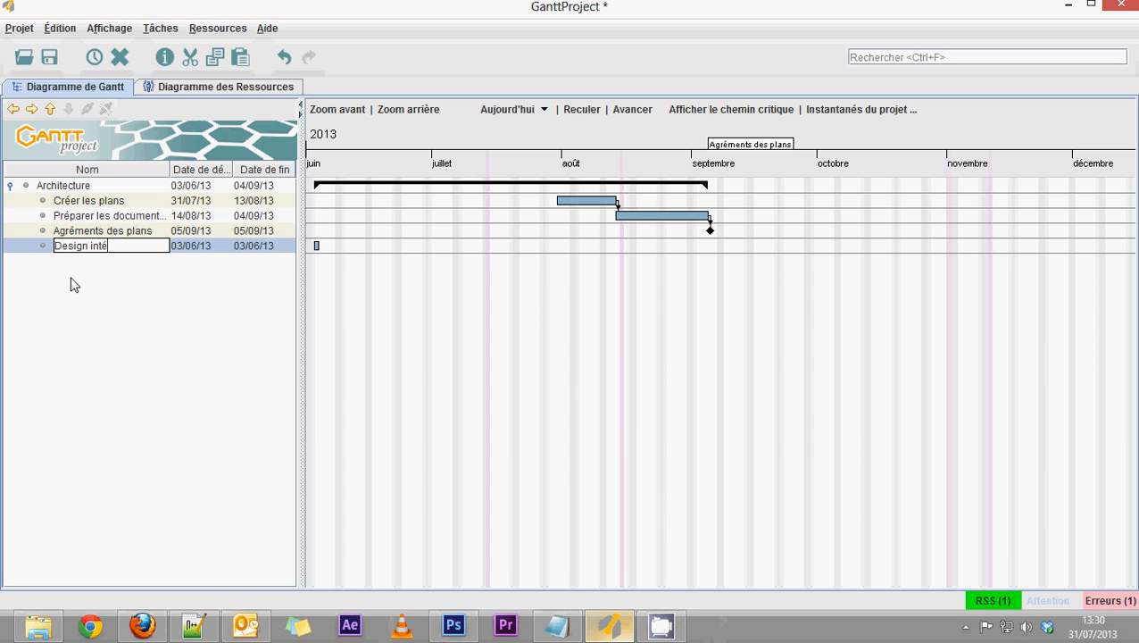
text(terr)
text(eur)
key(Return)
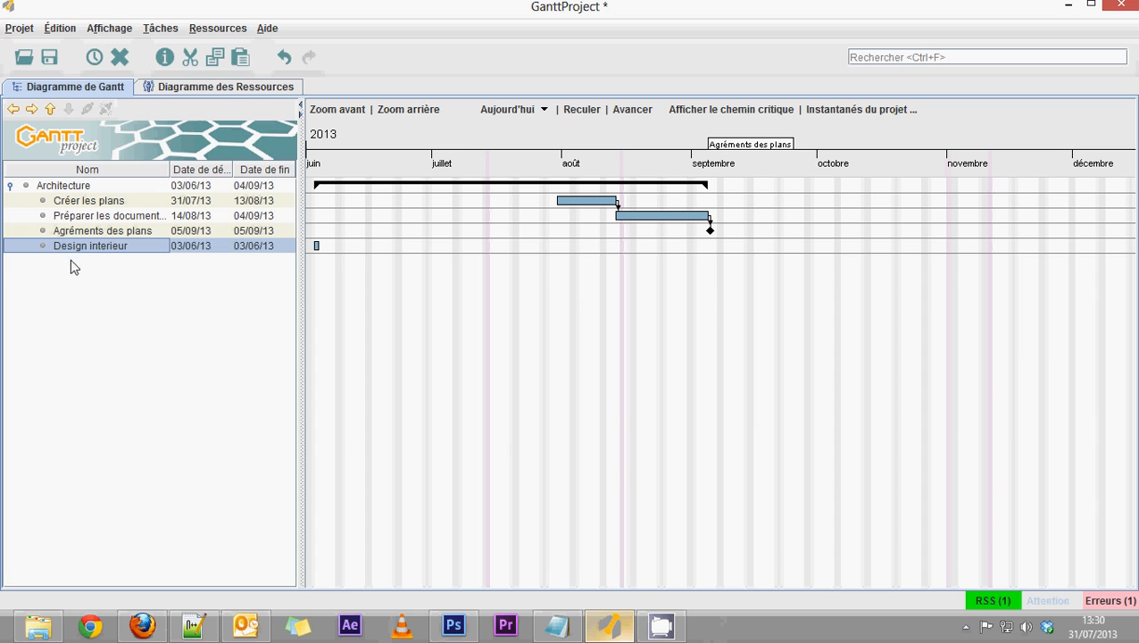
click(14, 109)
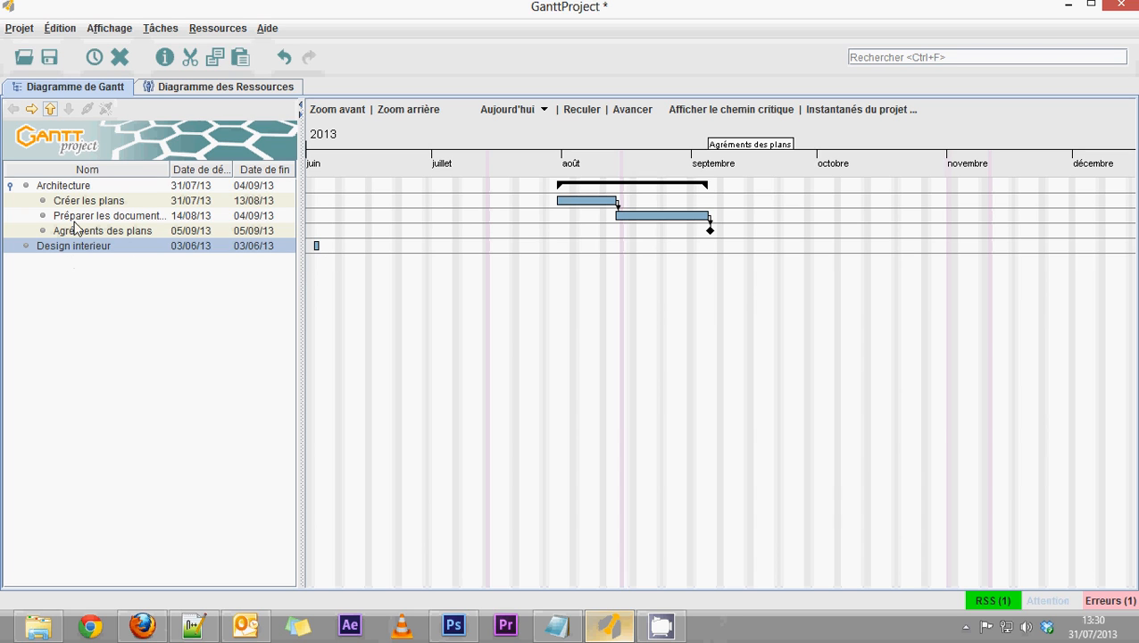
- Add a task below "Design interieur", indent it as its subtask and name it "Pre-design"
right_click(68, 327)
click(89, 333)
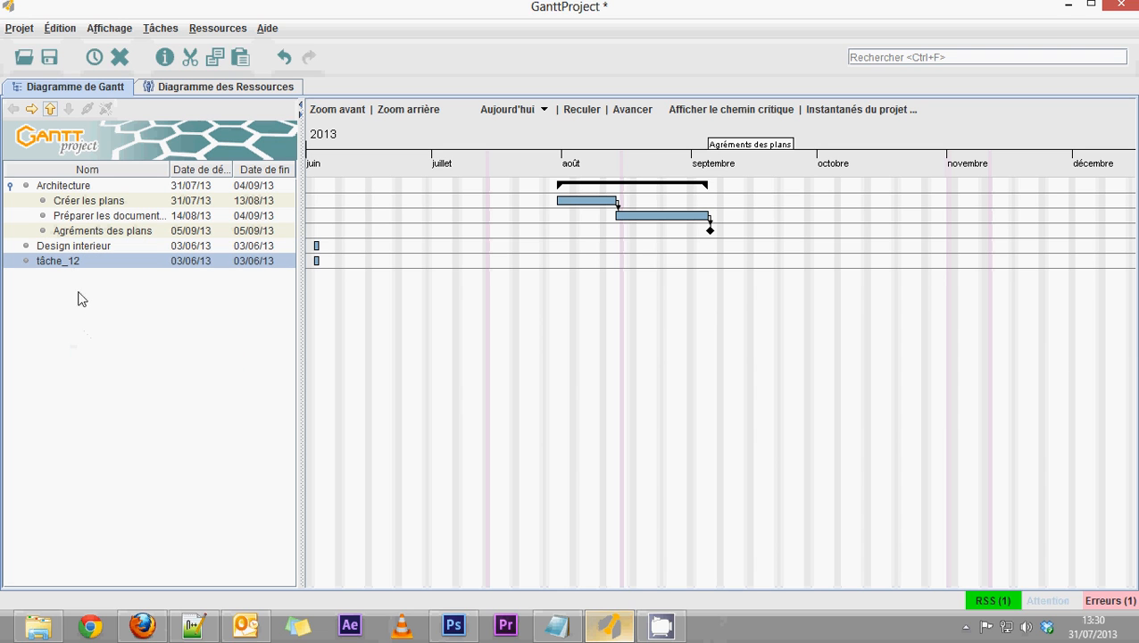
click(32, 108)
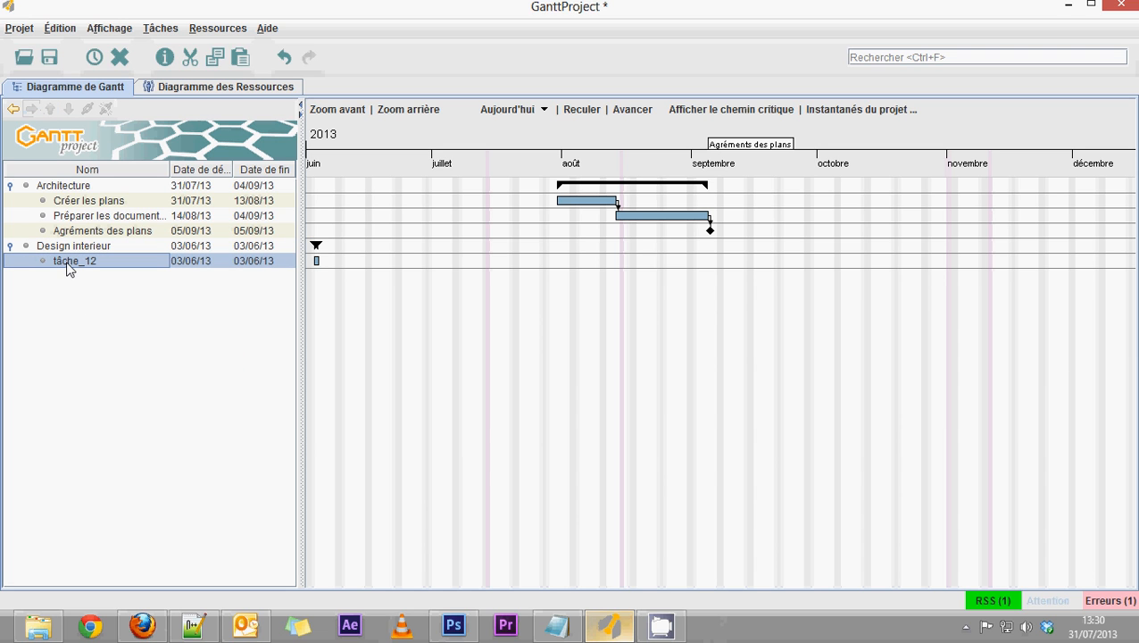
double_click(68, 261)
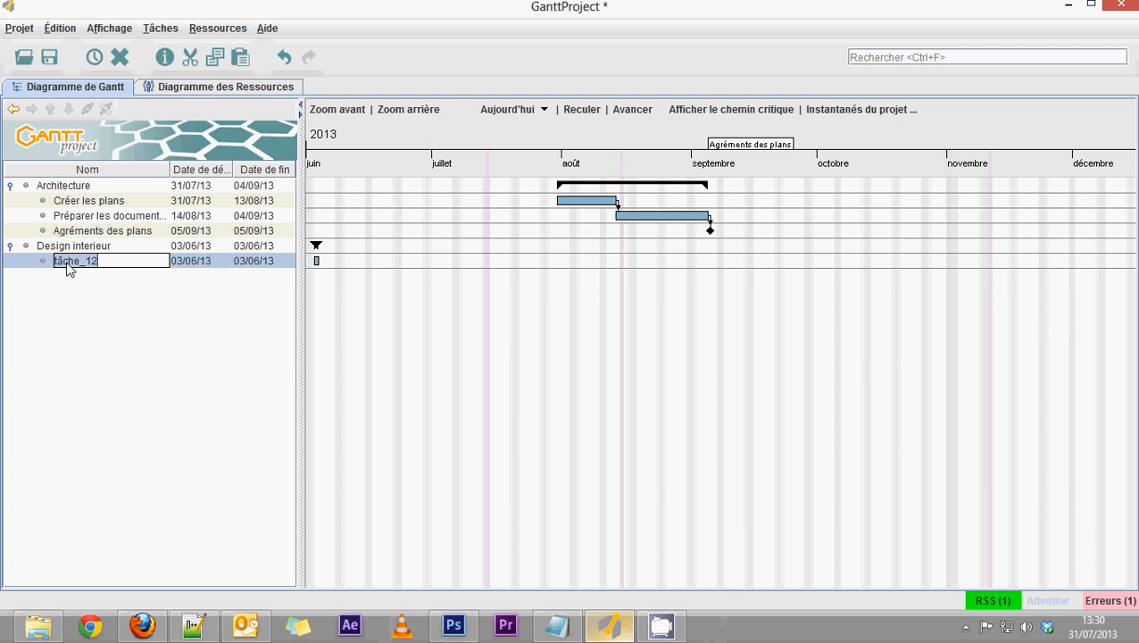
text(Pre-design)
key(Return)
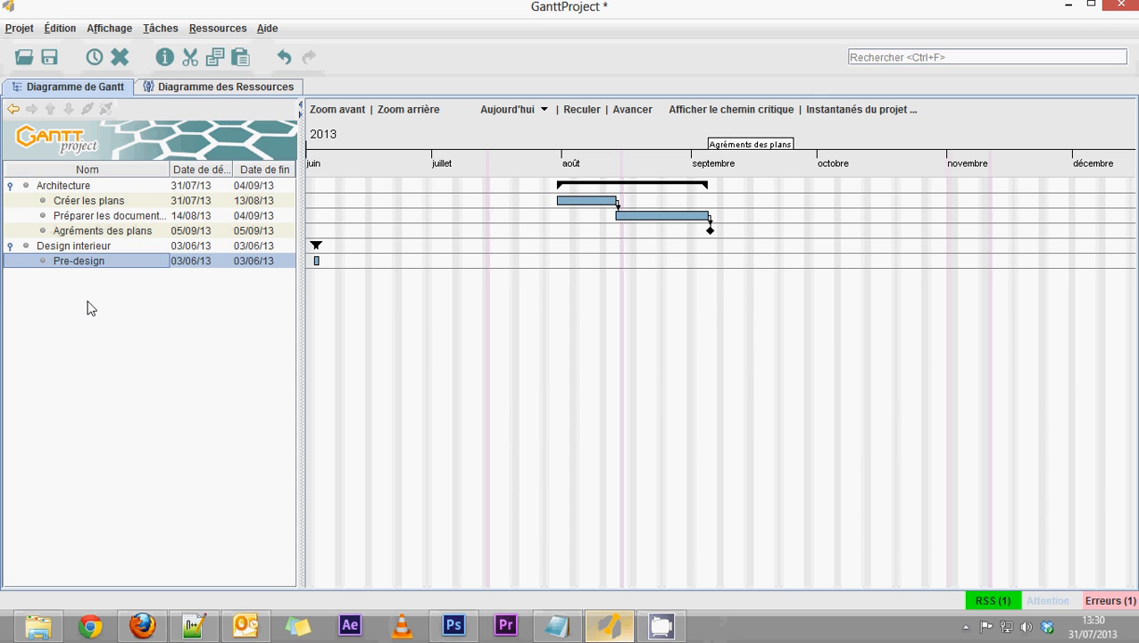
- In the task properties of "Pre-design", set the duration to 5 and make "Créer les plans" its predecessor
right_click(83, 265)
click(99, 289)
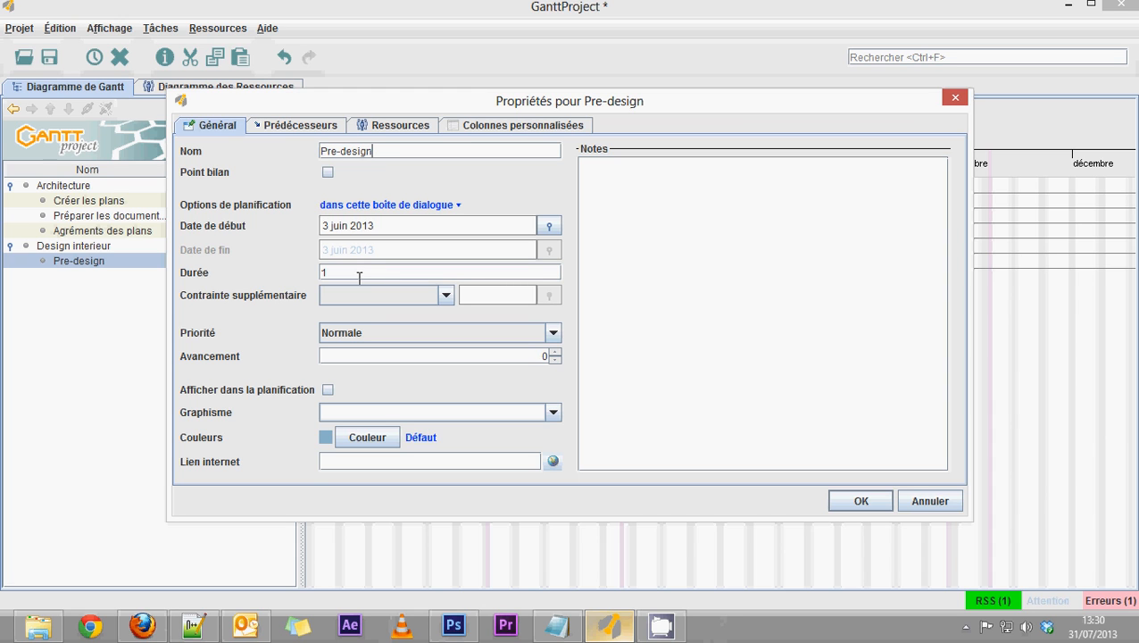
drag(362, 272, 282, 272)
text(5)
click(279, 127)
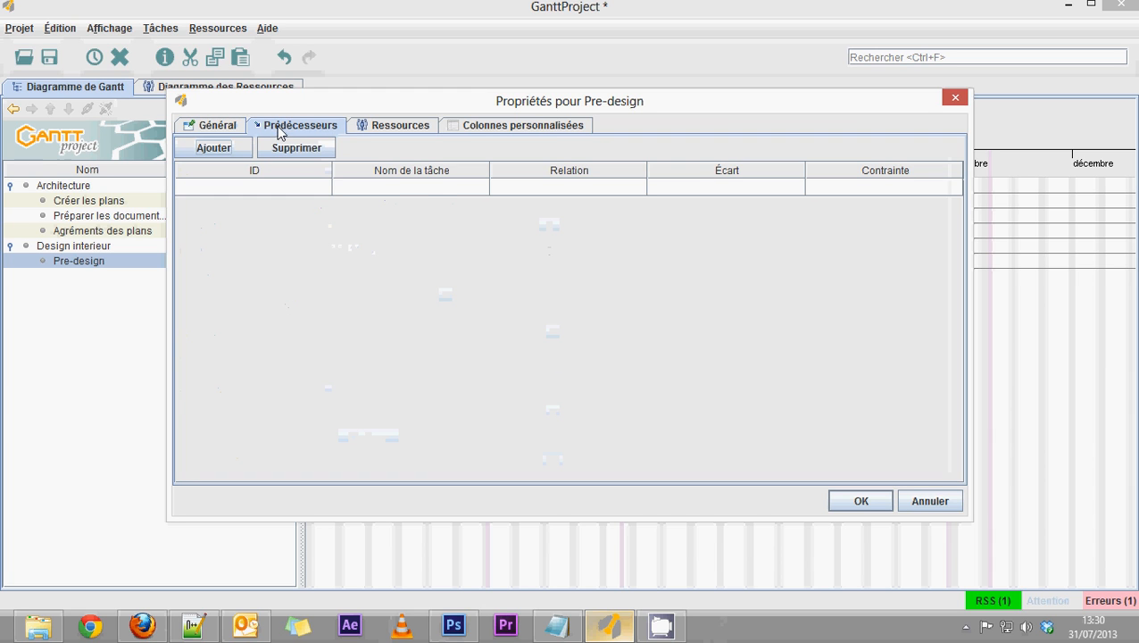
click(422, 191)
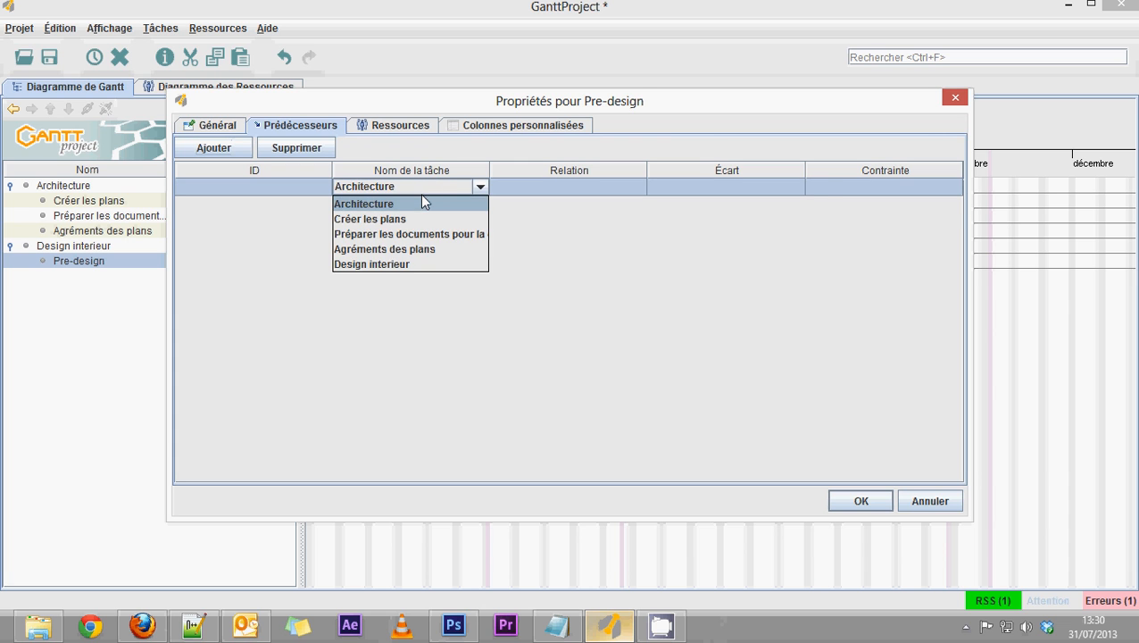
click(410, 218)
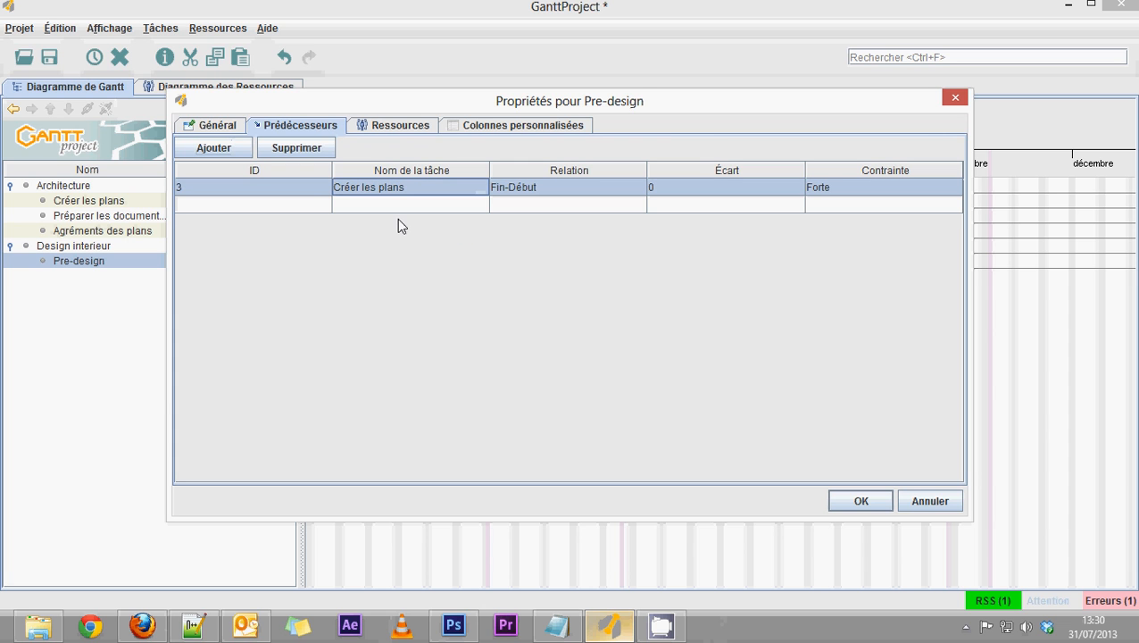
click(858, 500)
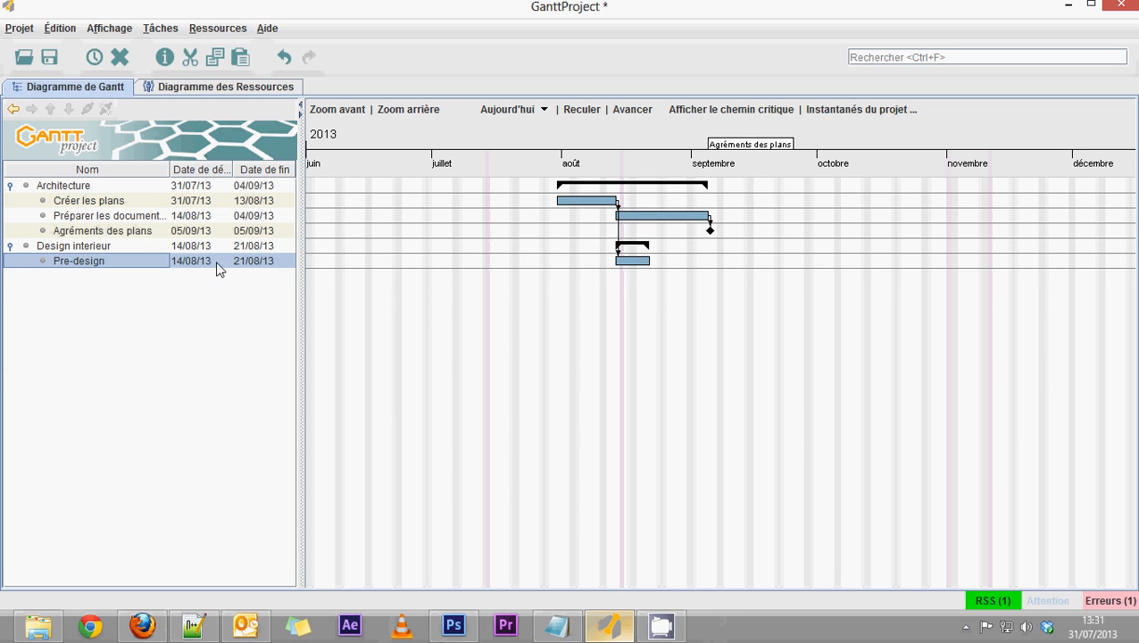
- Add a task below "Pre-design", at the same level under "Design interieur", and name it "Selection des produits"
key(alt+Return)
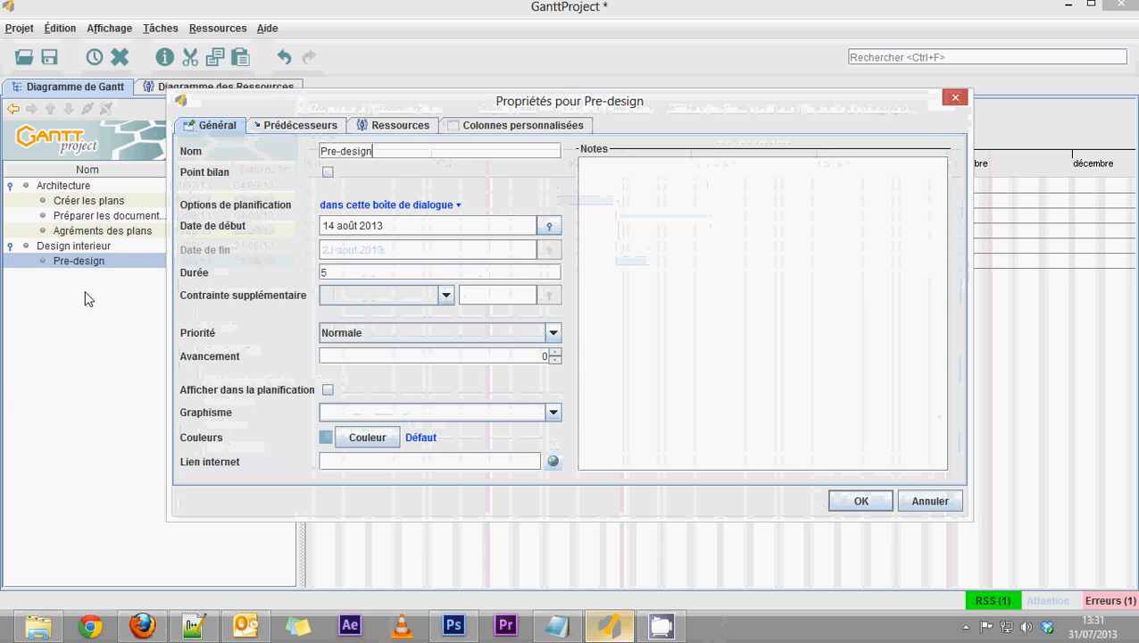
click(955, 97)
right_click(102, 310)
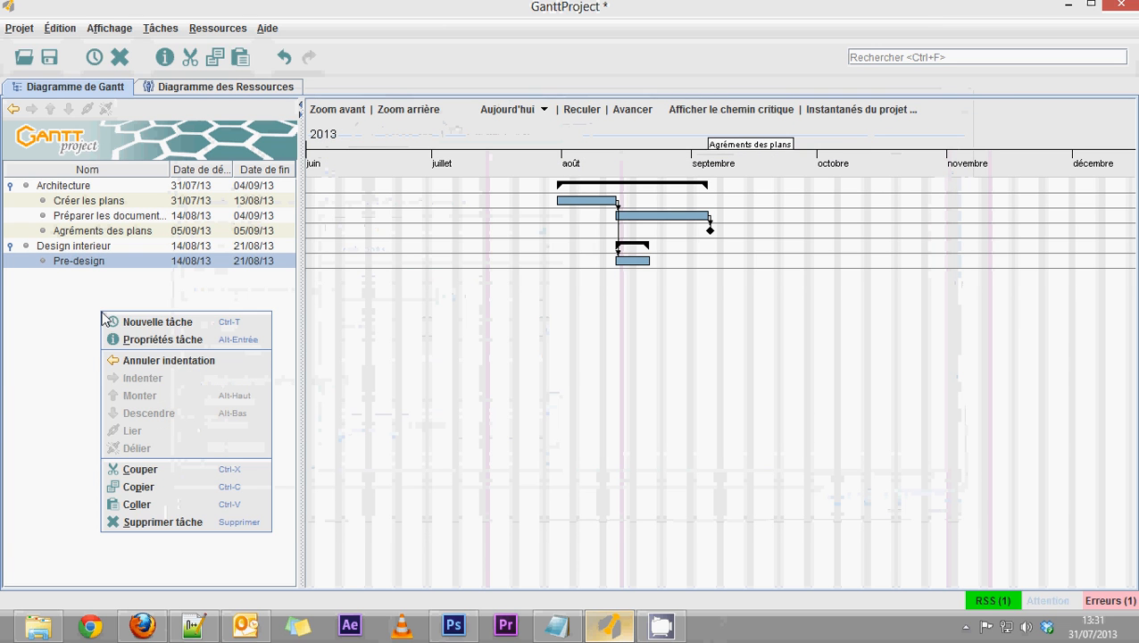
click(154, 322)
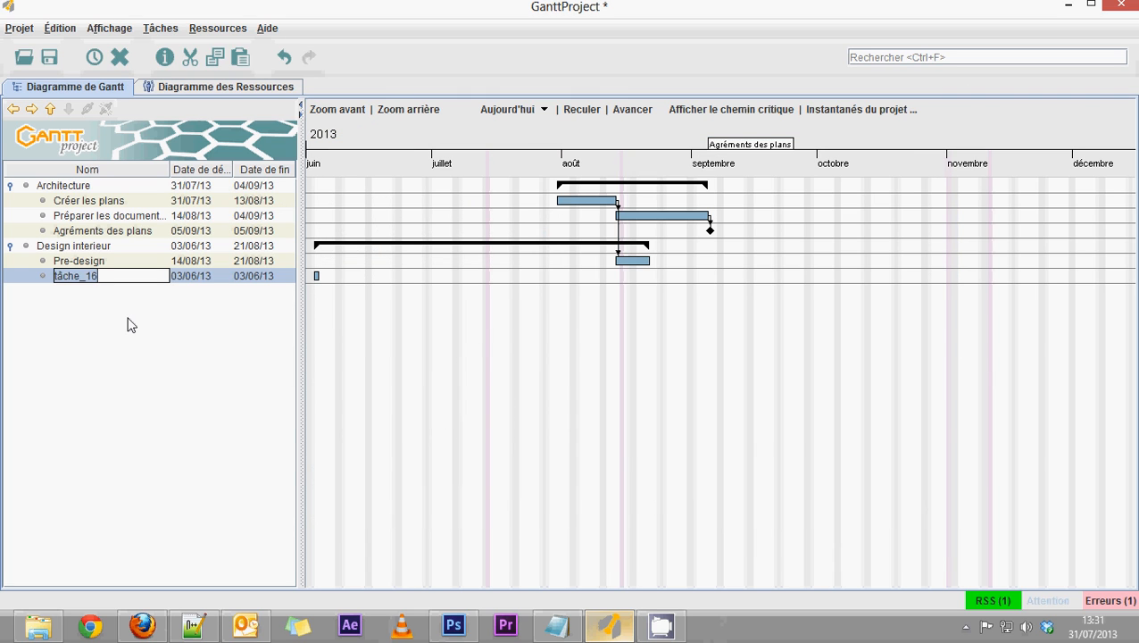
text(Selection des pro)
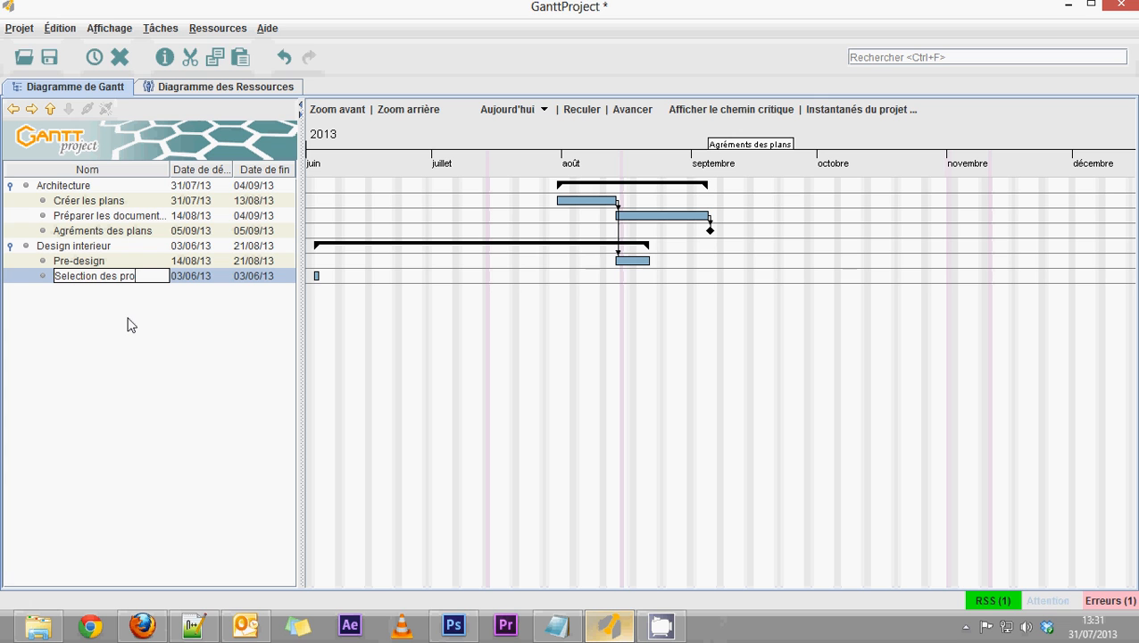
text(duits)
key(Return)
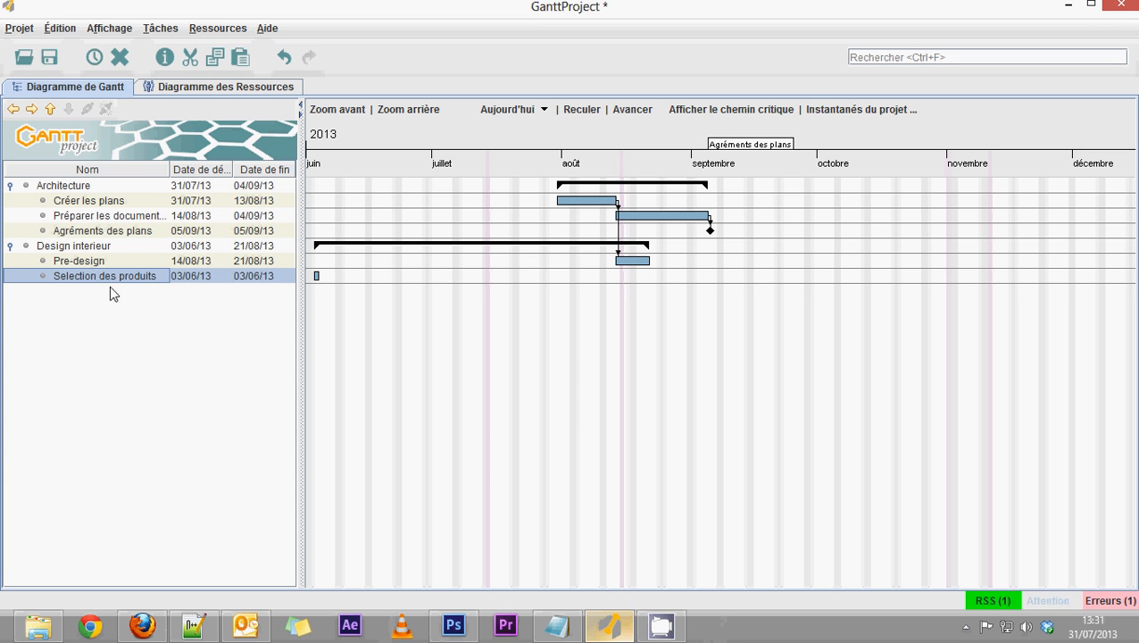
- Make "Pre-design" the predecessor of "Selection des produits" and set the task's duration so that it ends on 28/08/13
right_click(105, 277)
click(119, 302)
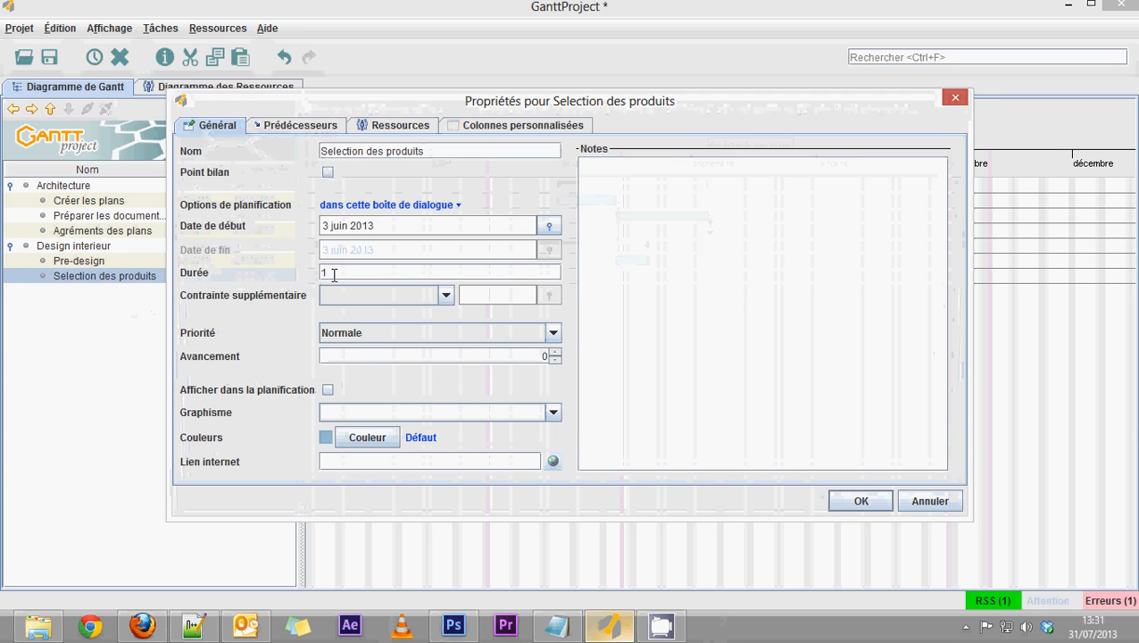
click(282, 126)
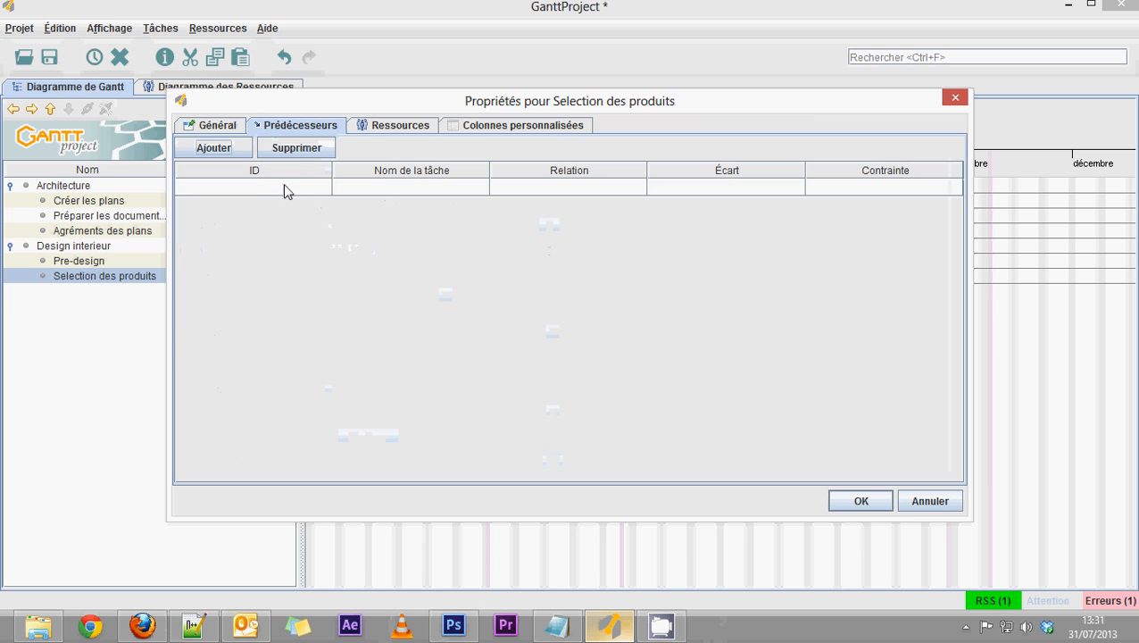
click(402, 188)
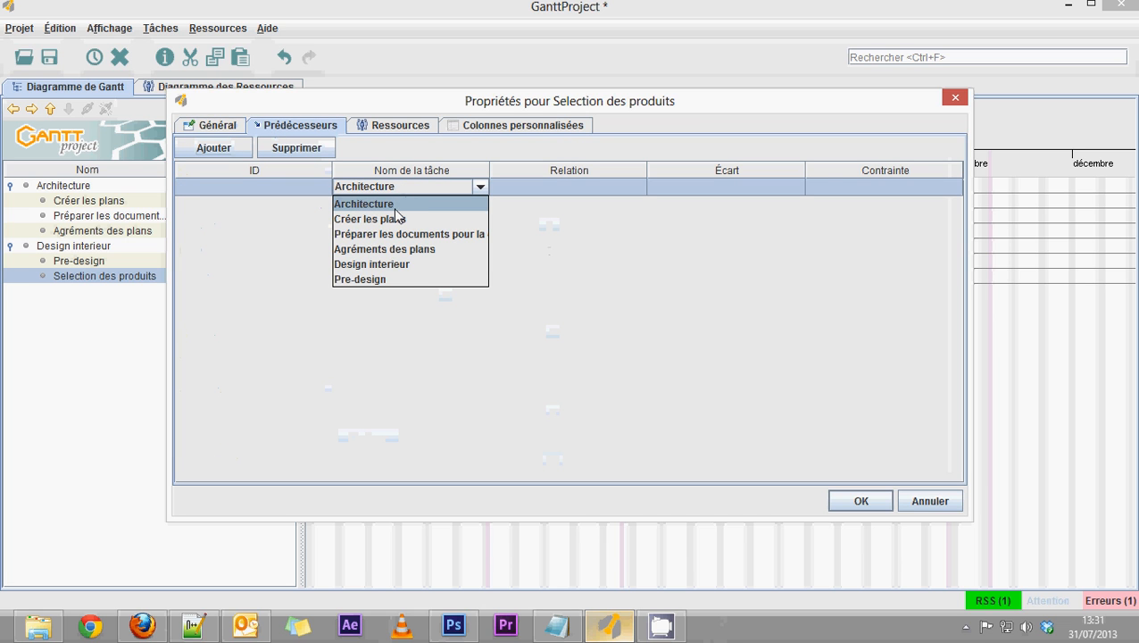
click(393, 279)
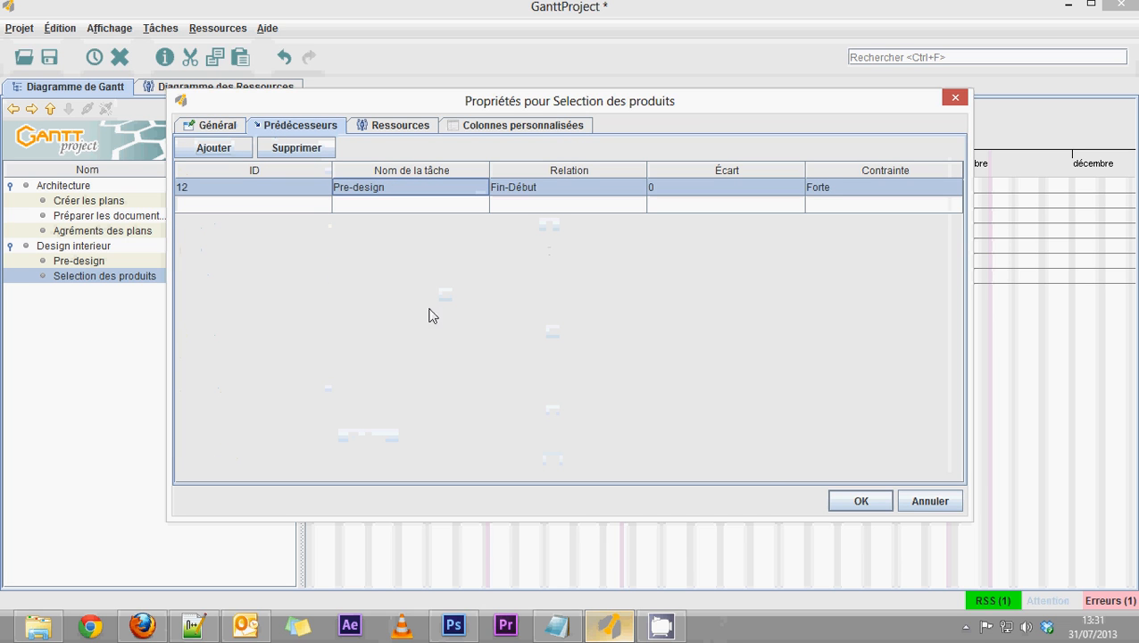
click(860, 500)
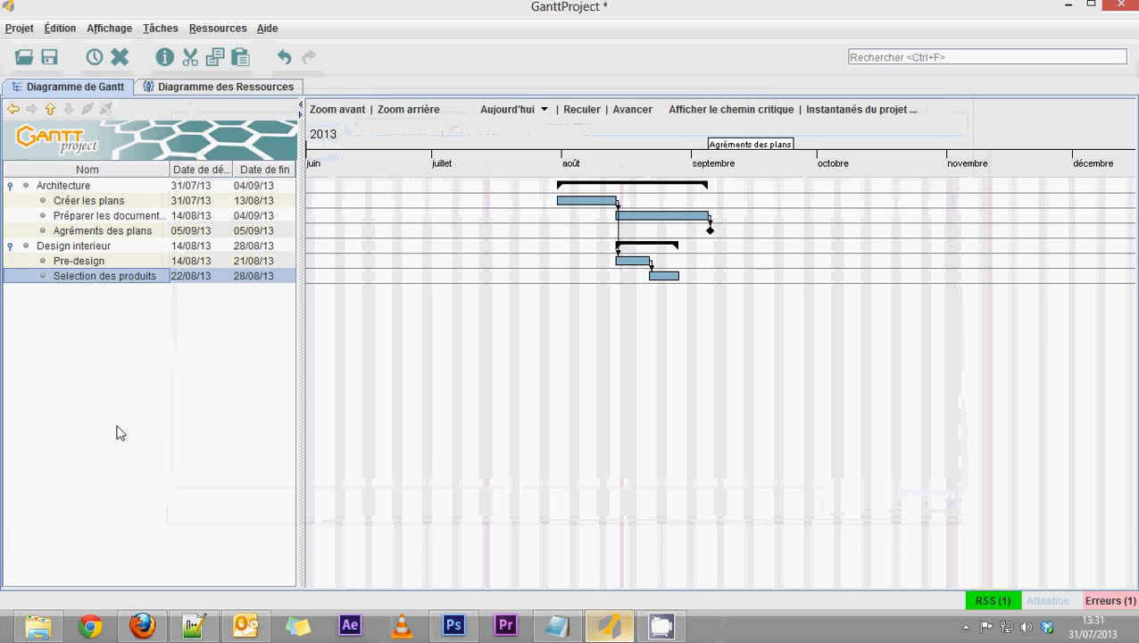
- Add a task named "Construction" and unindent it to the same level as "Design interieur"
right_click(52, 337)
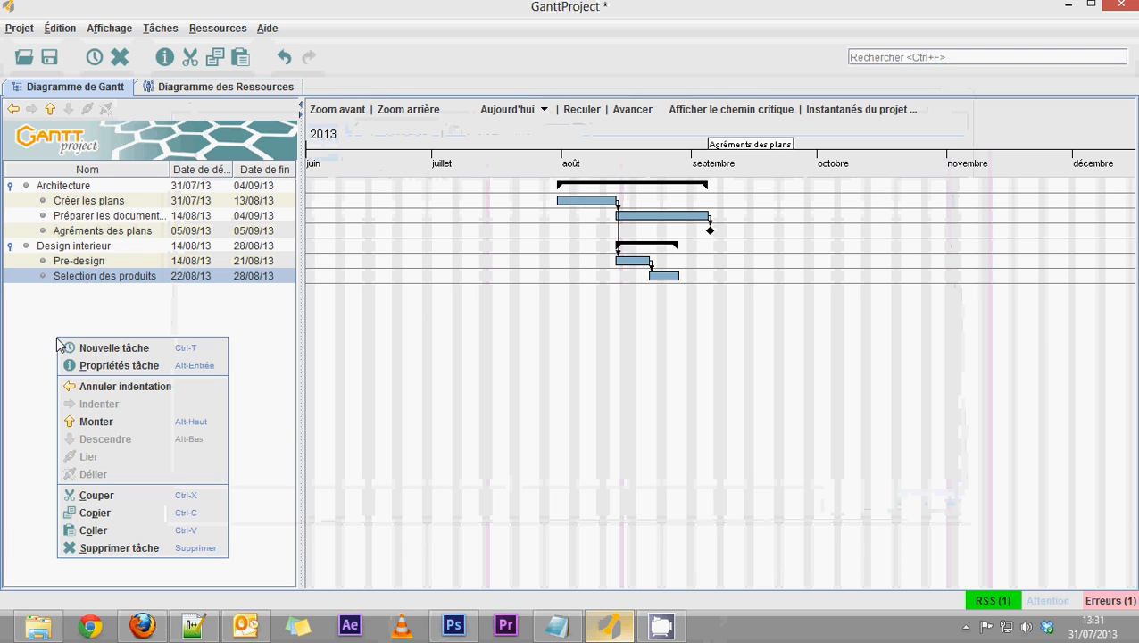
click(91, 354)
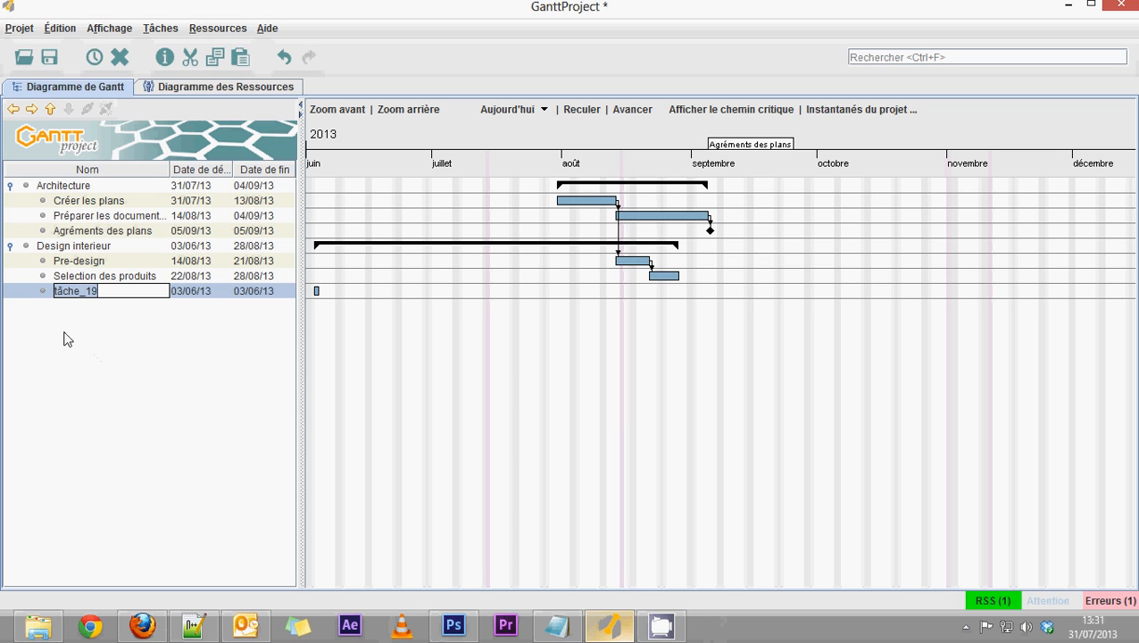
text(Construction)
key(Return)
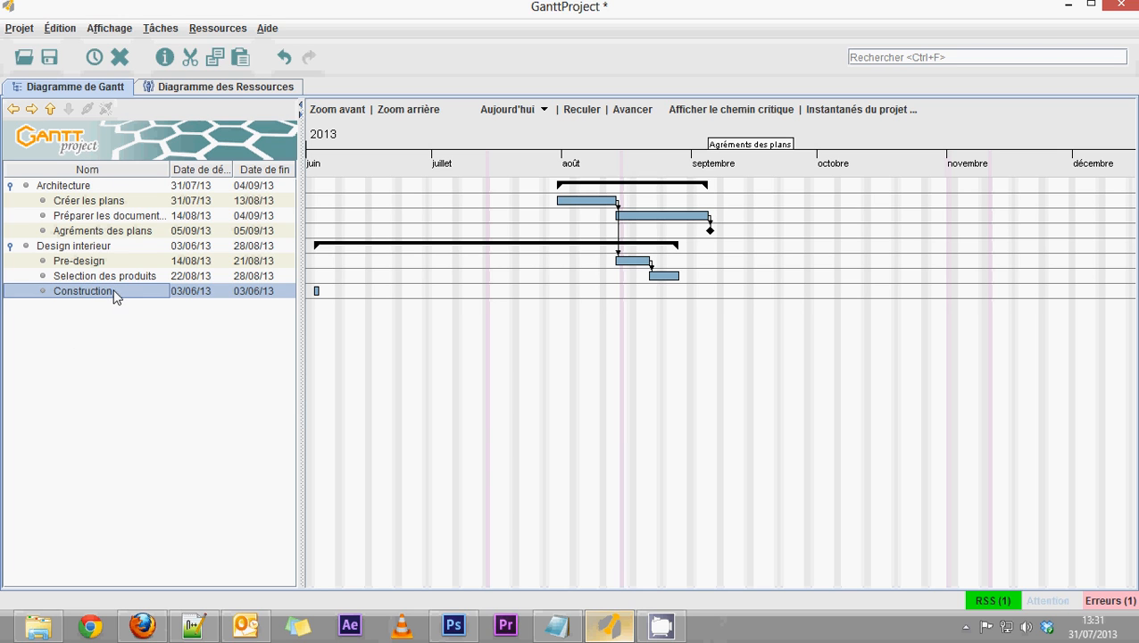
click(13, 109)
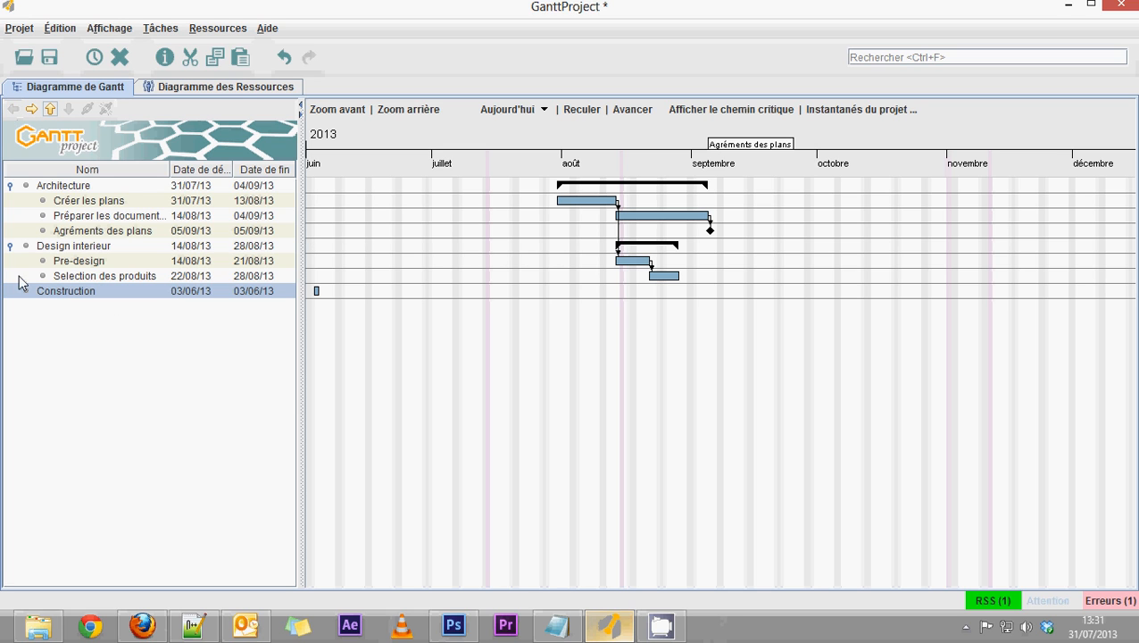
- Add a task below "Construction", indent it as its subtask and name it "Fondation"
right_click(56, 309)
click(85, 324)
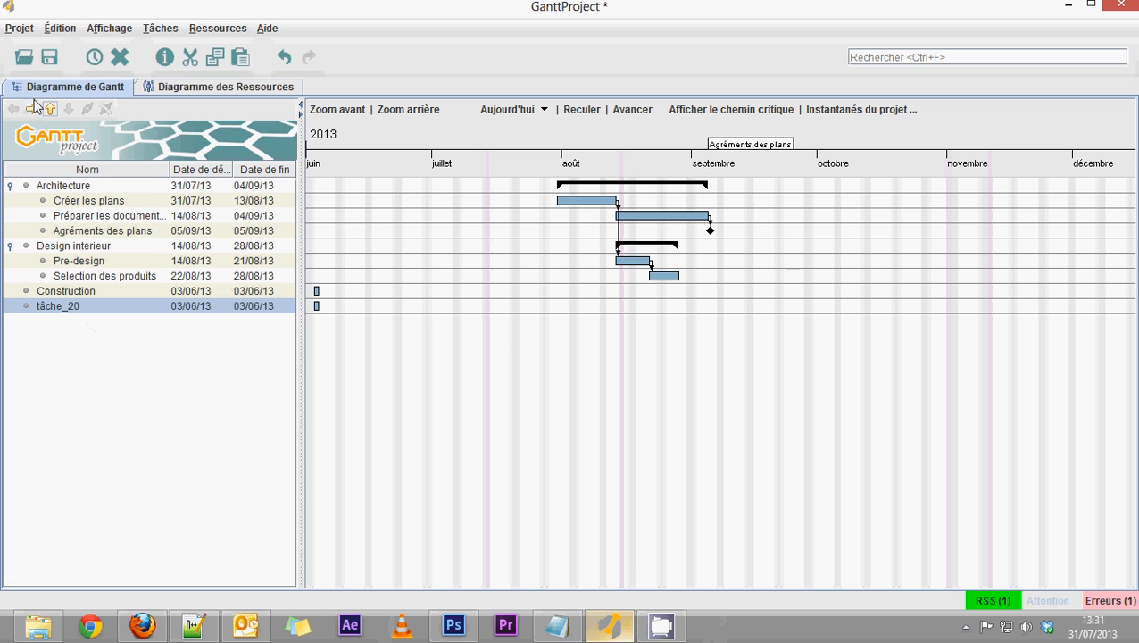
click(31, 109)
double_click(79, 308)
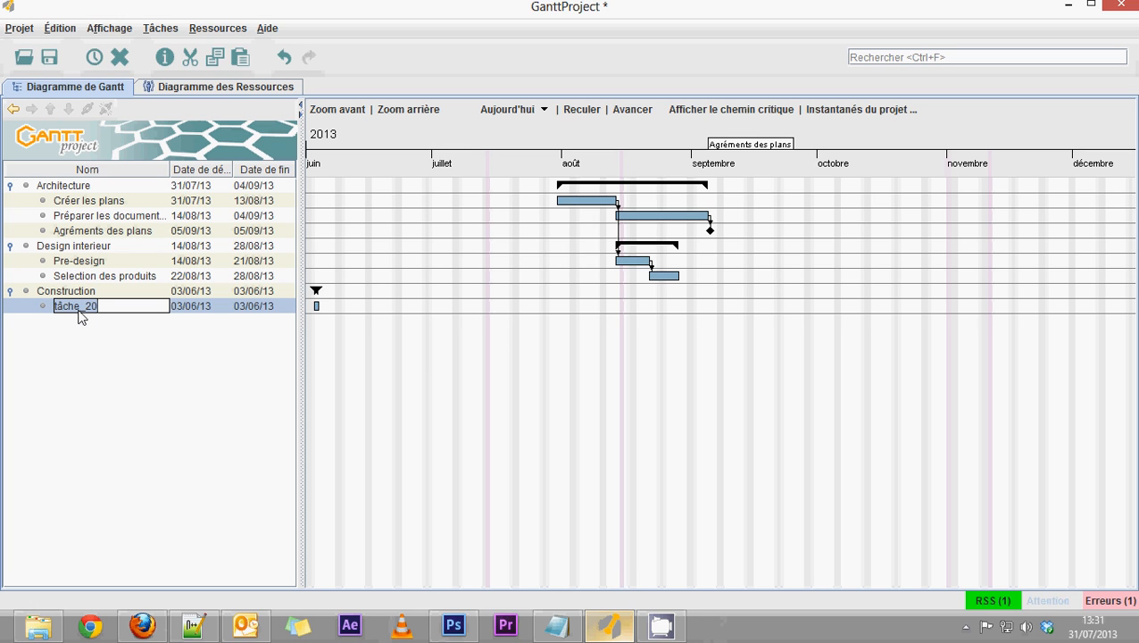
text(Fondation)
key(Return)
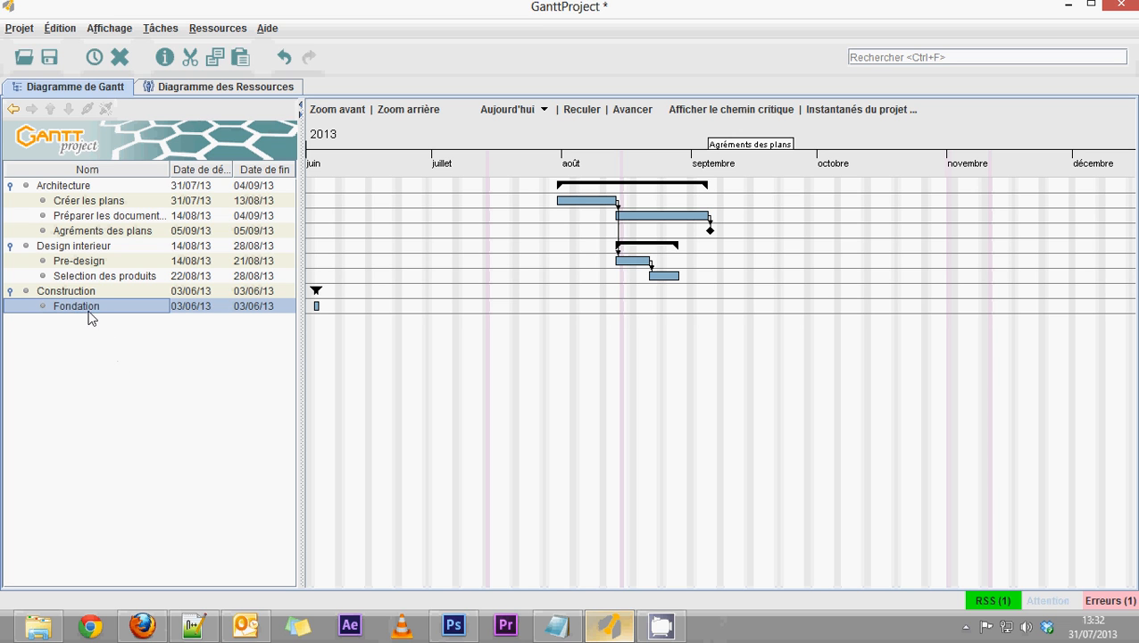
- Make "Agréments des plans" the predecessor of "Fondation" and set the task's duration so that it ends on 25/09/13
right_click(87, 328)
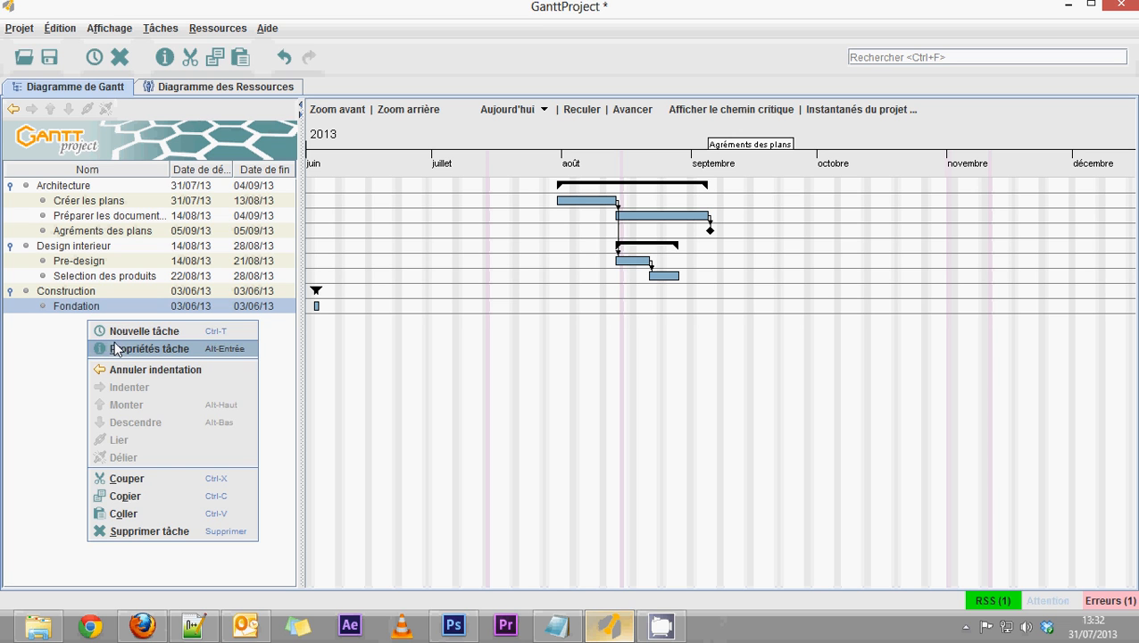
click(111, 348)
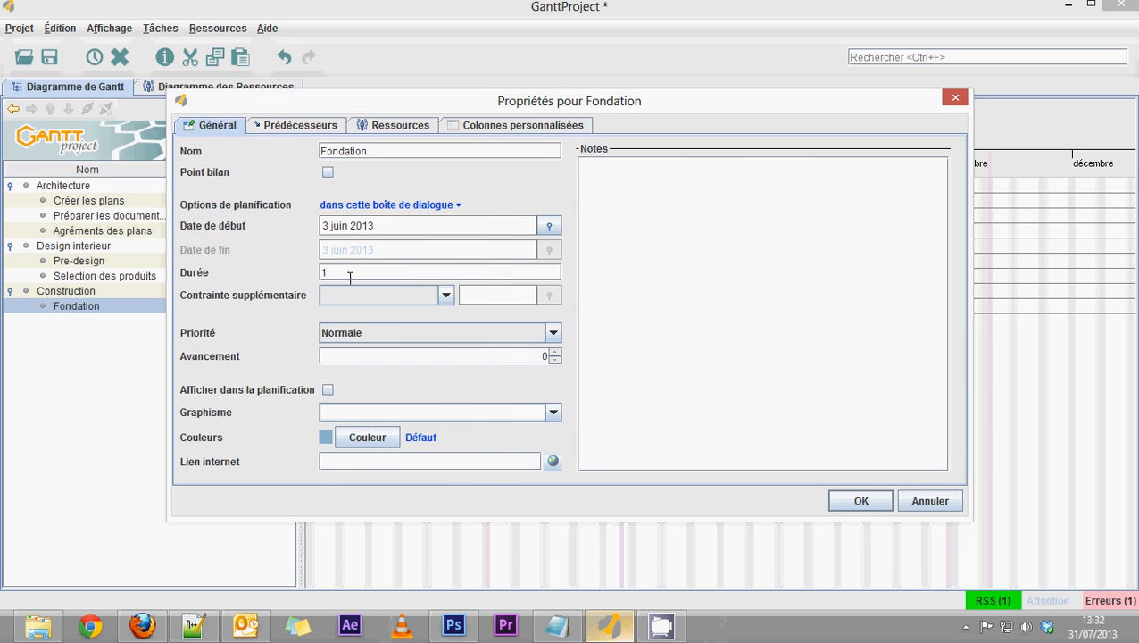
click(349, 274)
click(288, 127)
click(398, 191)
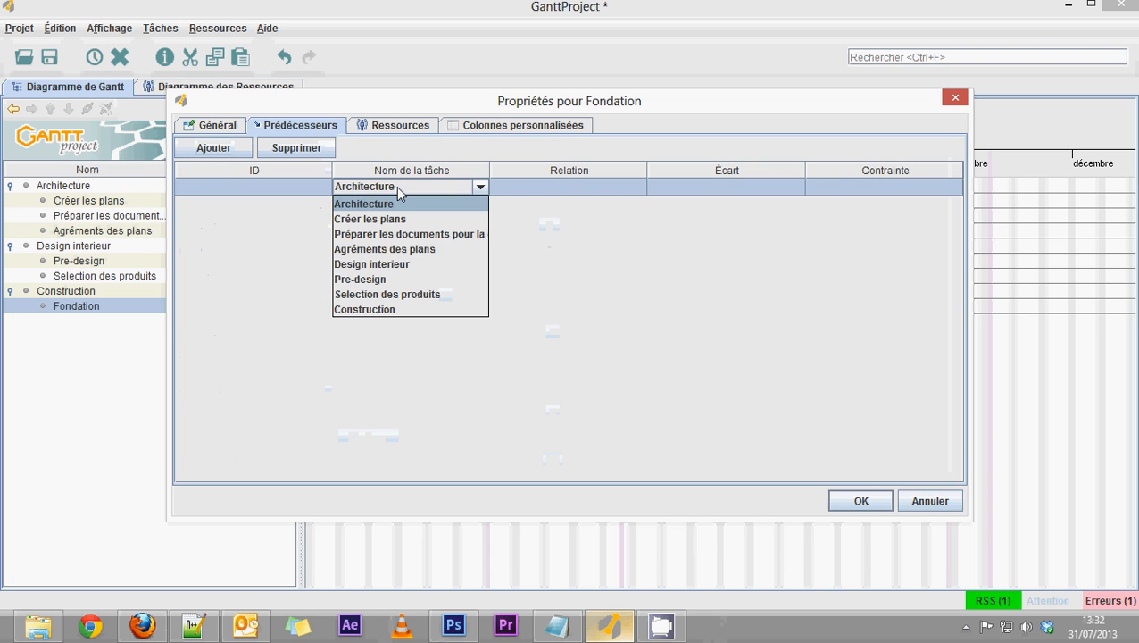
click(402, 251)
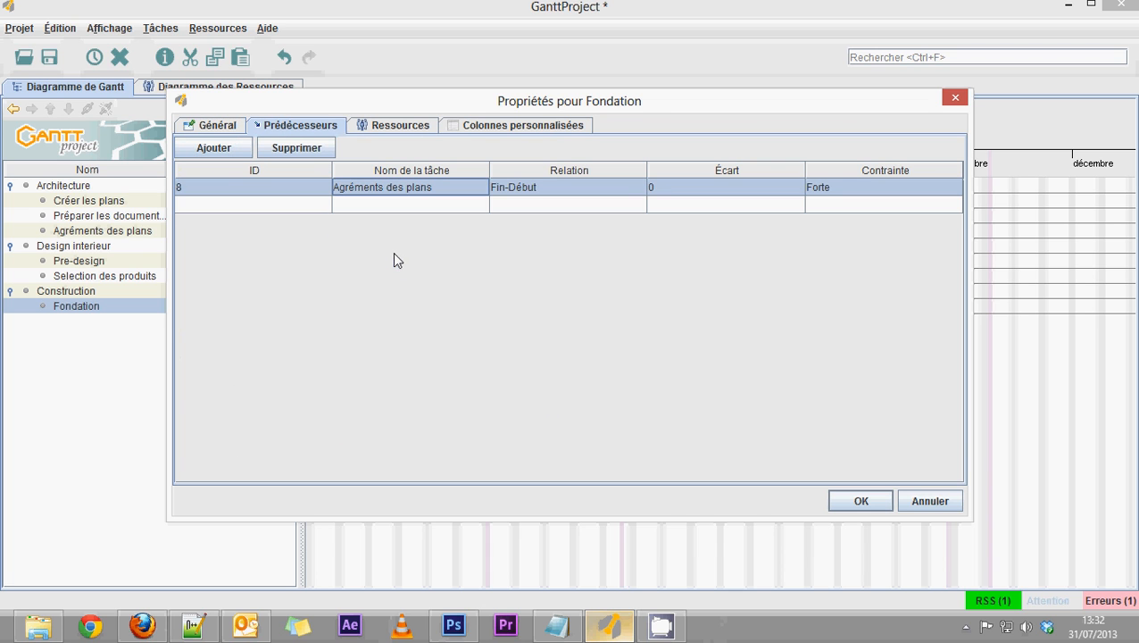
click(859, 502)
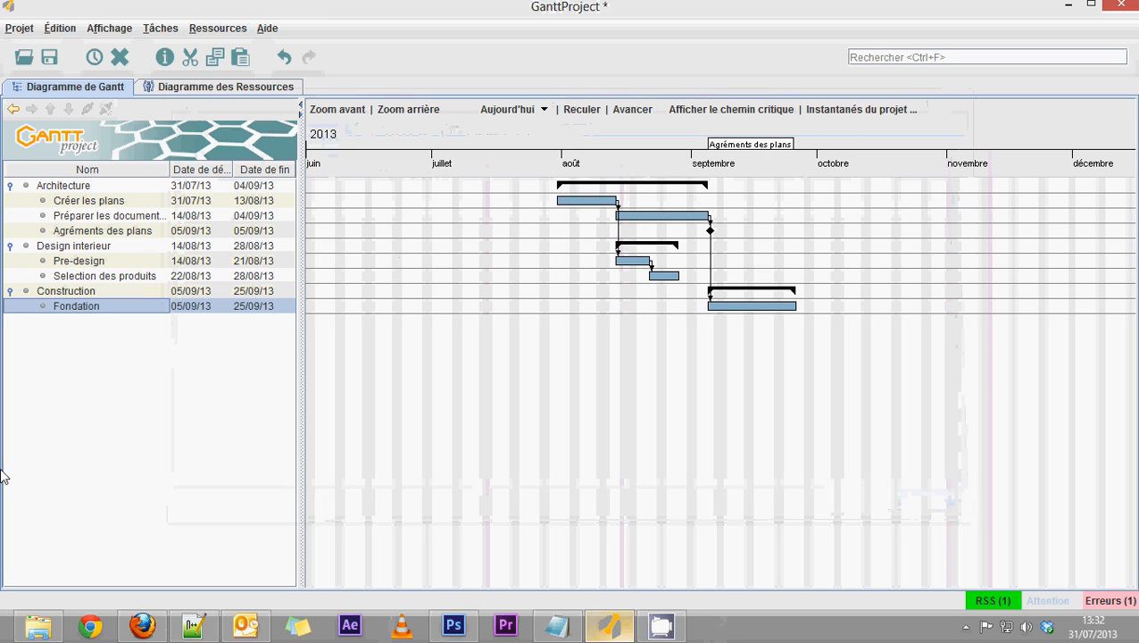
- Add a second subtask under "Construction", below "Fondation", and name it "Rez de chaussée"
right_click(170, 396)
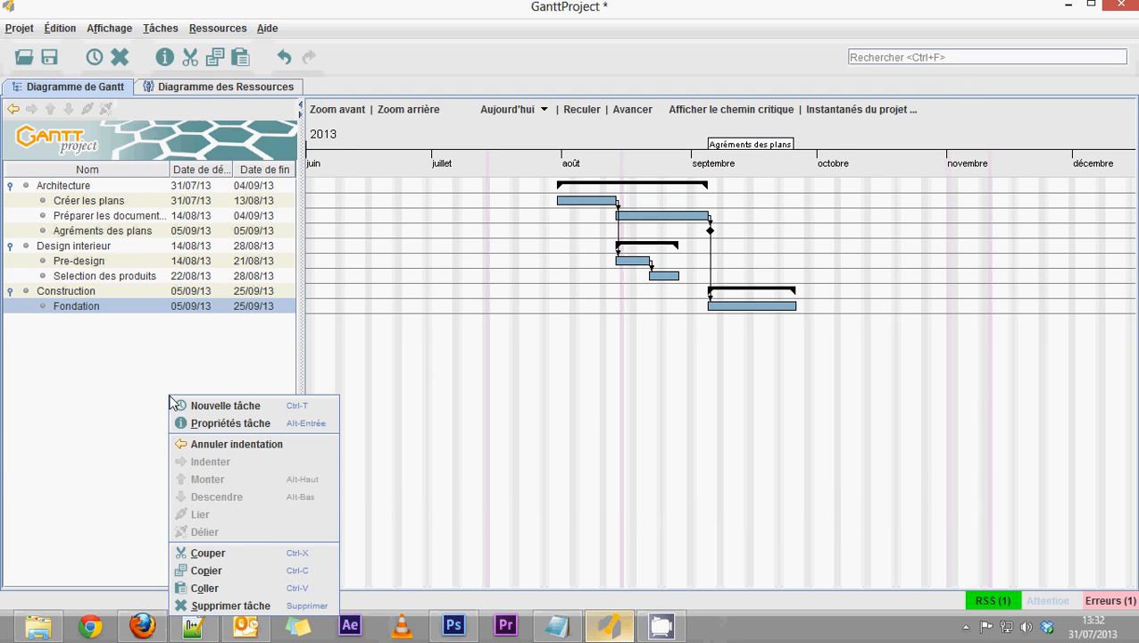
click(198, 409)
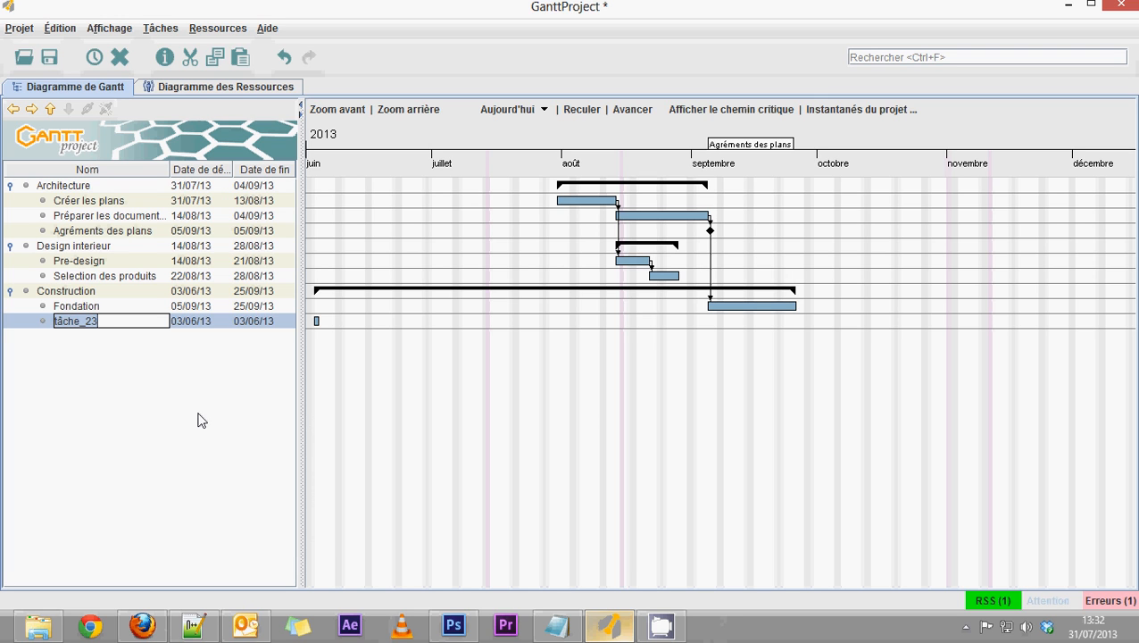
text(Rez de chauss)
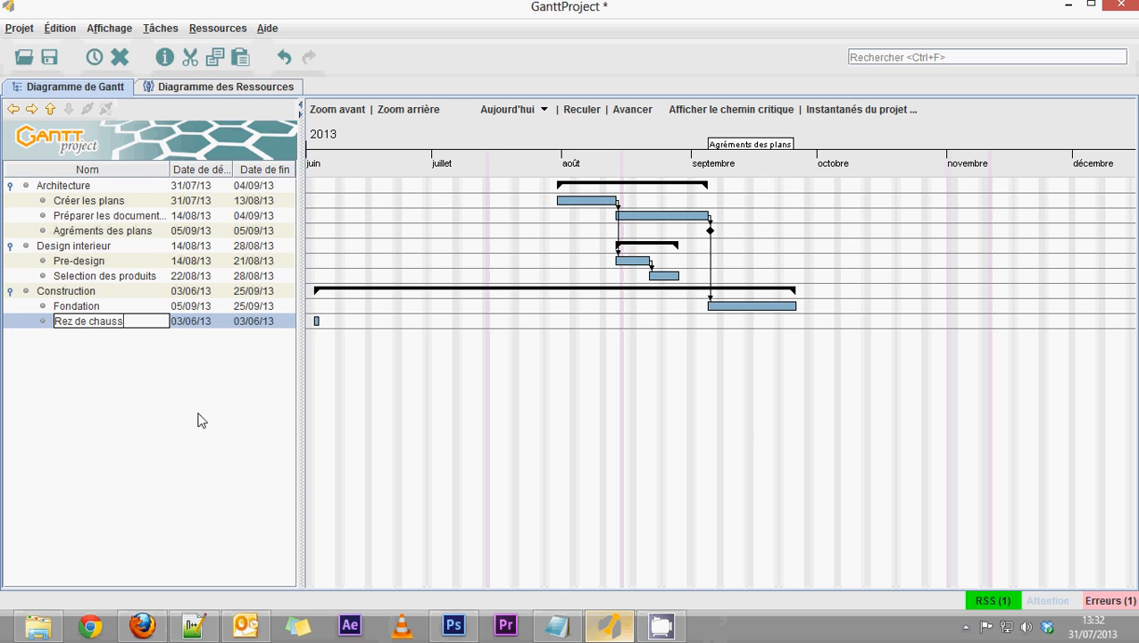
text(ée)
key(Return)
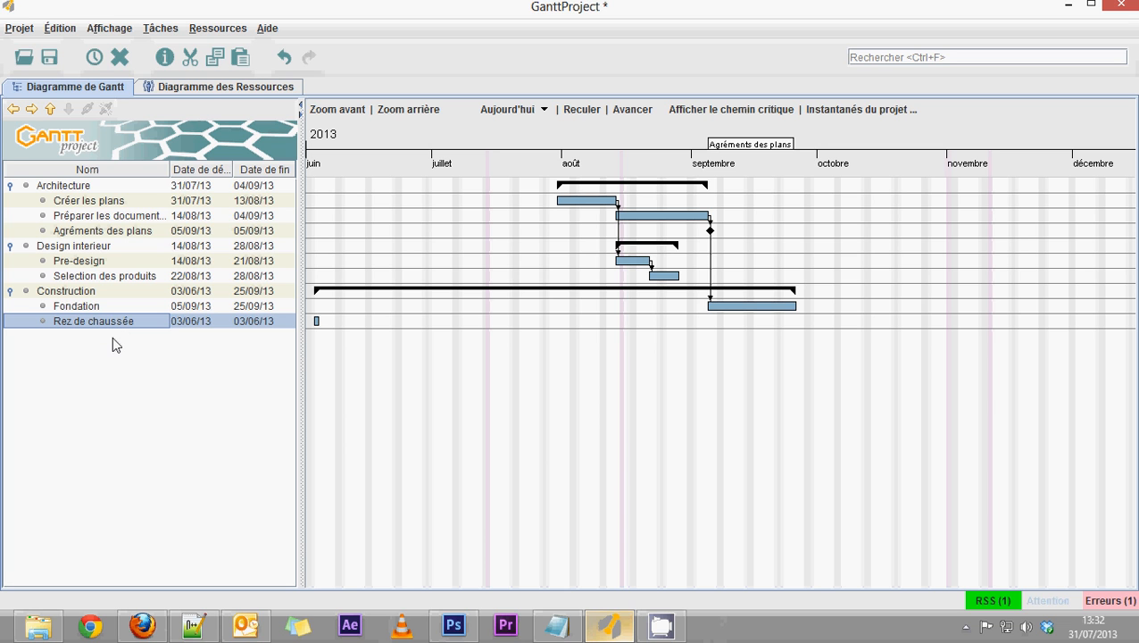
- Set the duration of "Rez de chaussée" to 20 and make "Fondation" its predecessor
key(alt+Return)
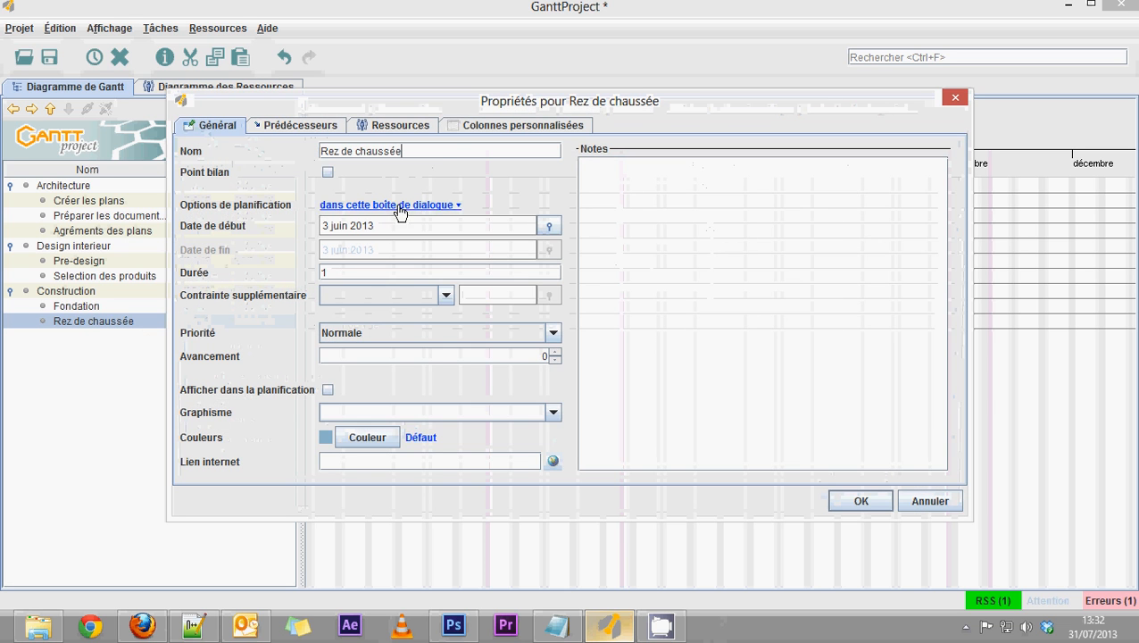
click(343, 272)
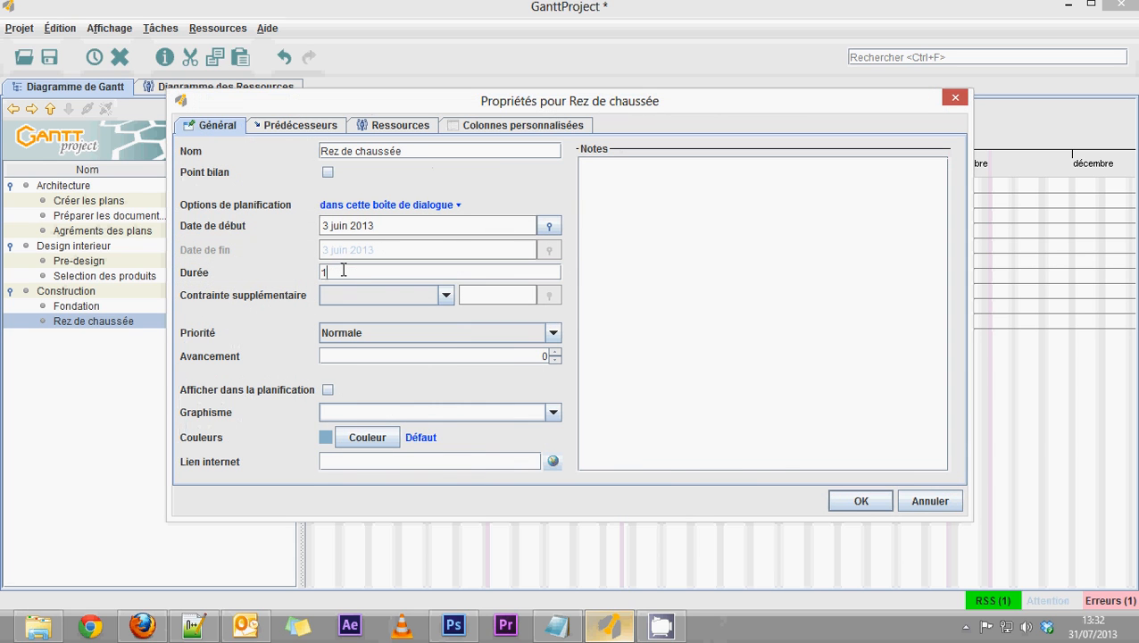
key(BackSpace)
text(20)
click(300, 125)
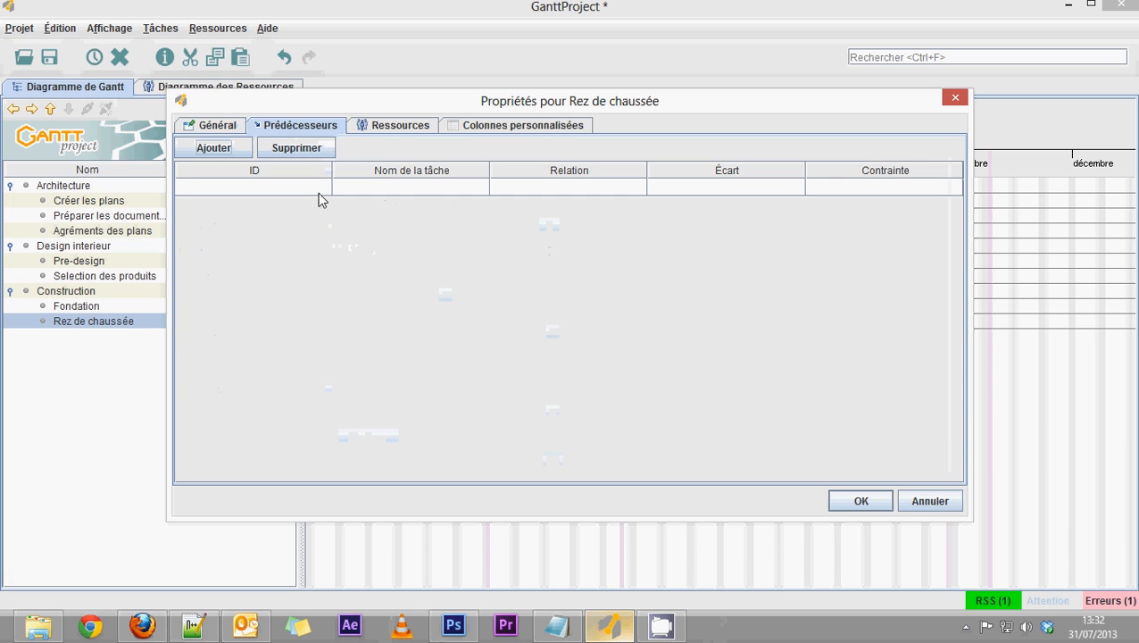
click(415, 187)
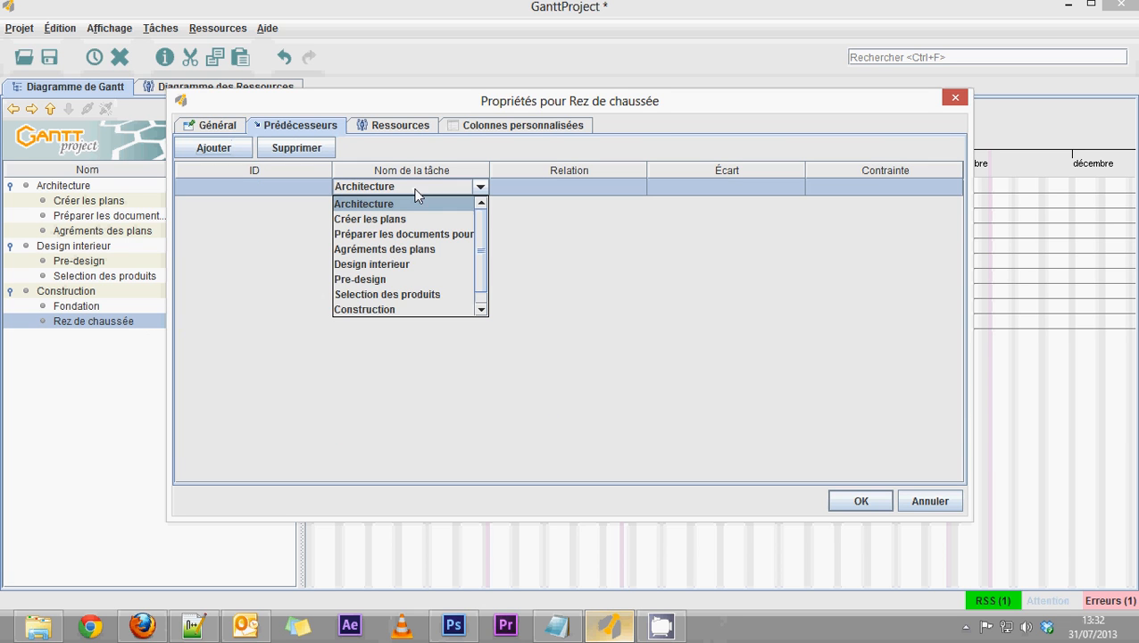
drag(393, 308, 386, 329)
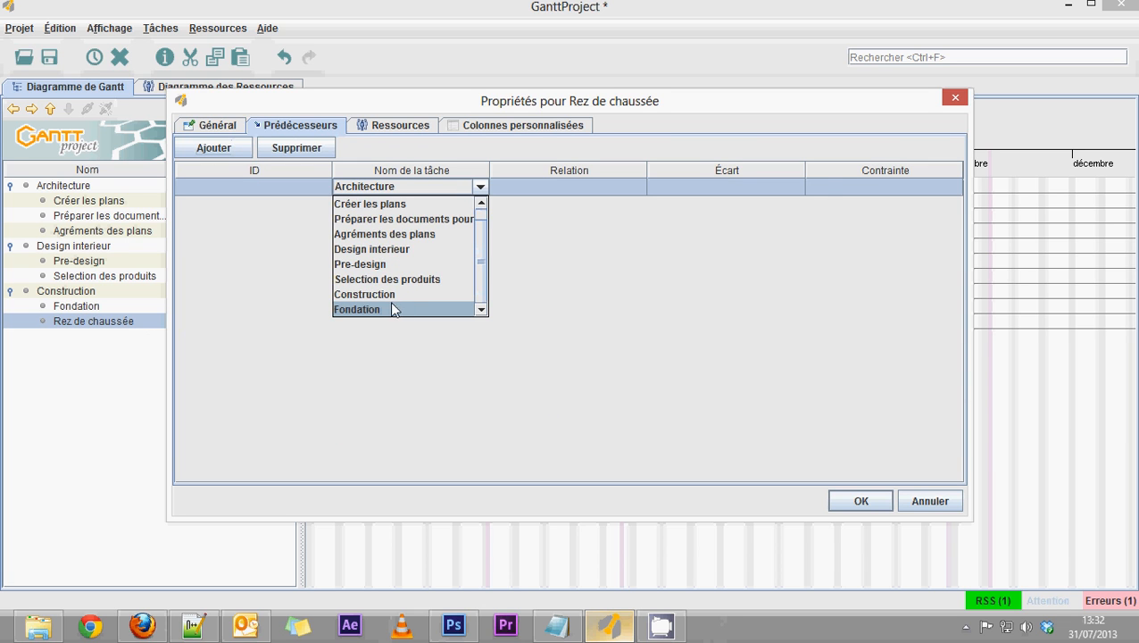
click(390, 309)
click(859, 506)
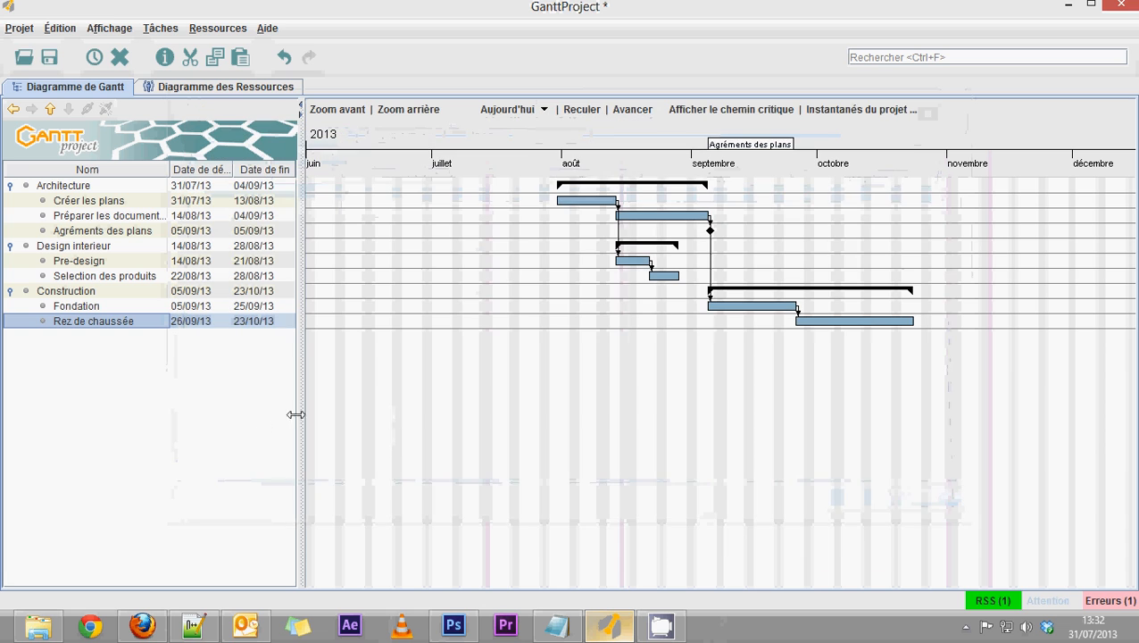
- Add a subtask under "Construction", below "Rez de chaussée", and name it "1er étage"
right_click(139, 377)
click(178, 393)
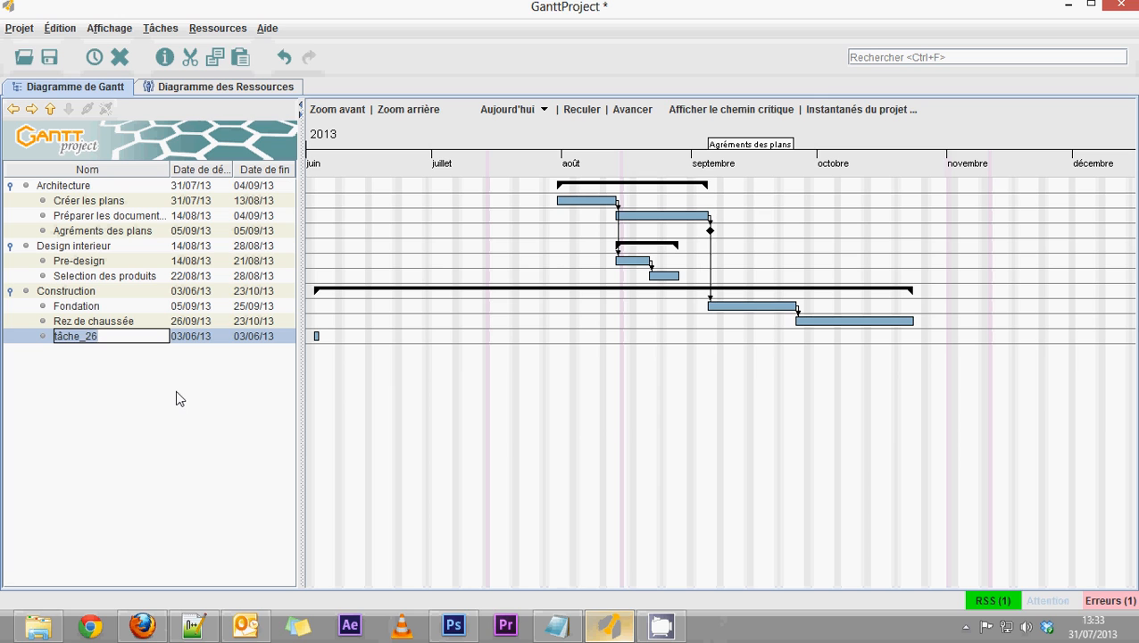
text(1ere)
key(BackSpace)
text(étage)
key(Return)
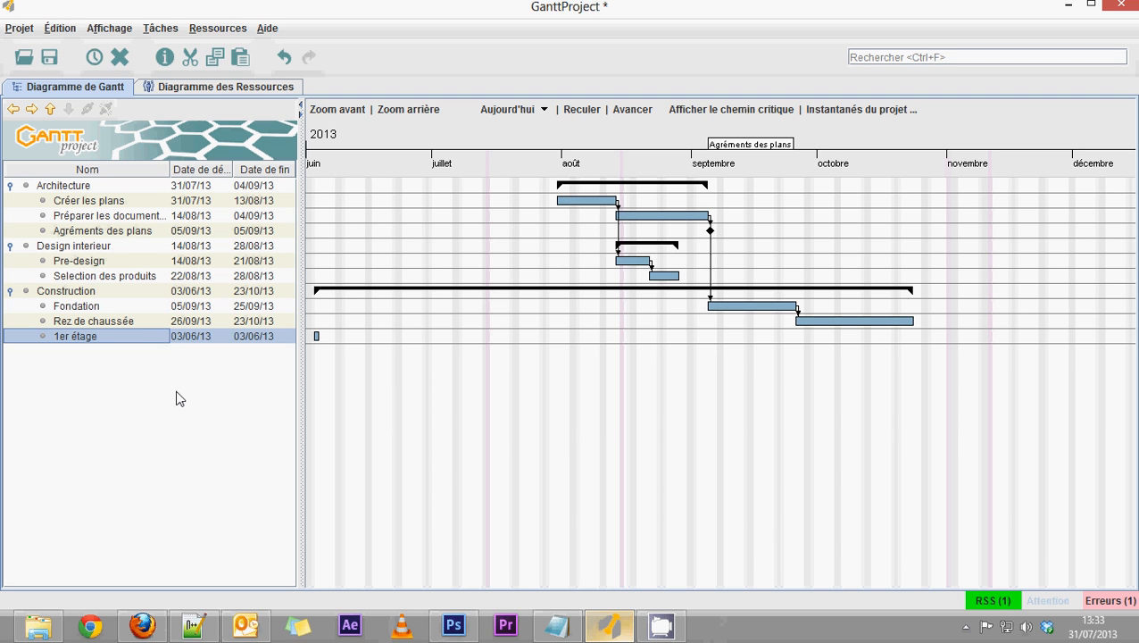
- Make "Rez de chaussée" the predecessor of "1er étage" and set the task's duration to 20
right_click(112, 336)
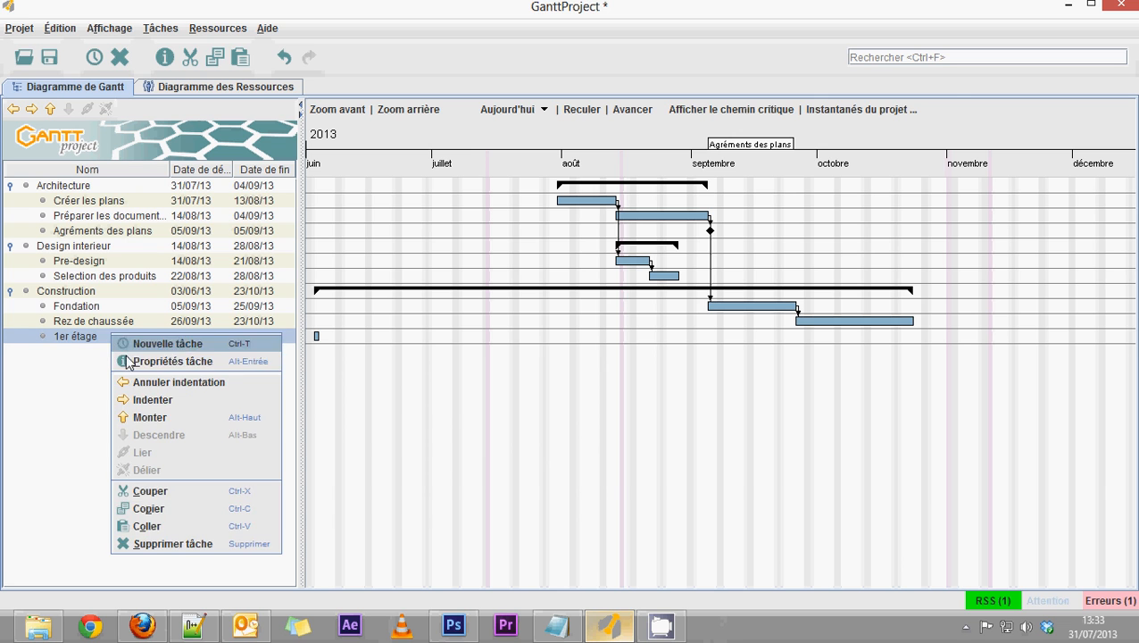
click(131, 361)
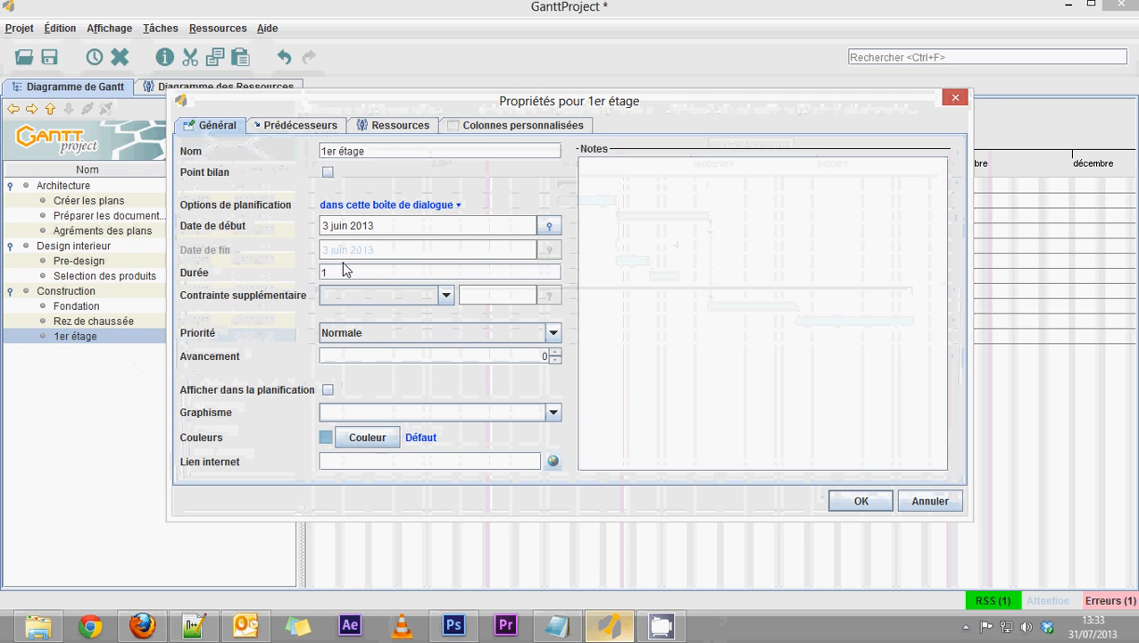
click(315, 128)
click(370, 187)
click(376, 189)
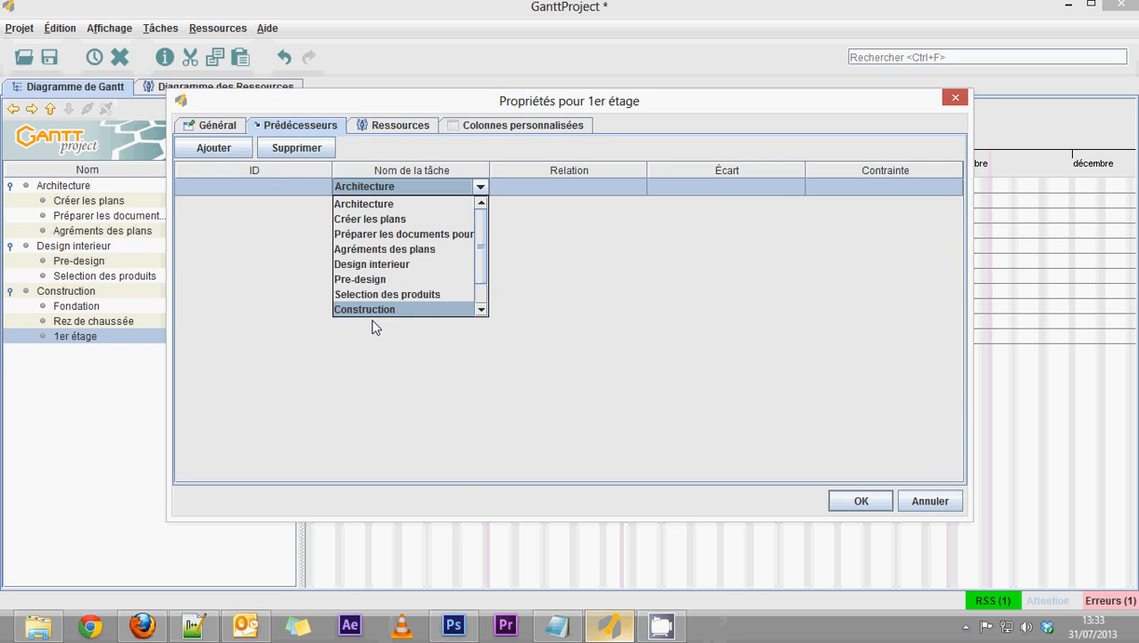
scroll(379, 317, down, 1)
click(378, 312)
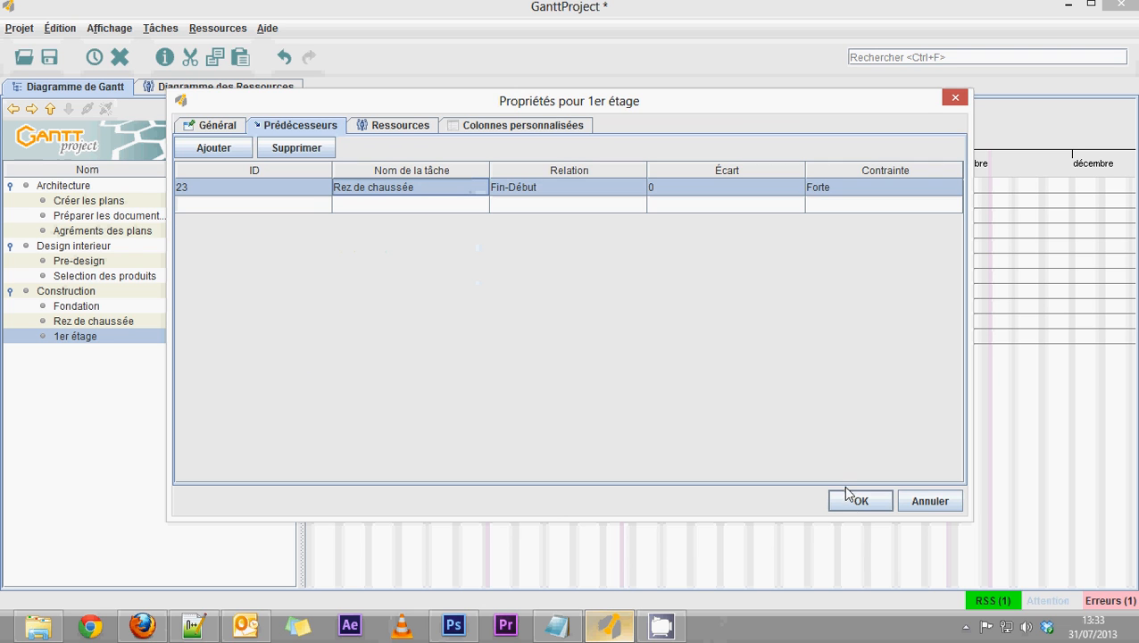
click(221, 127)
drag(350, 273, 278, 275)
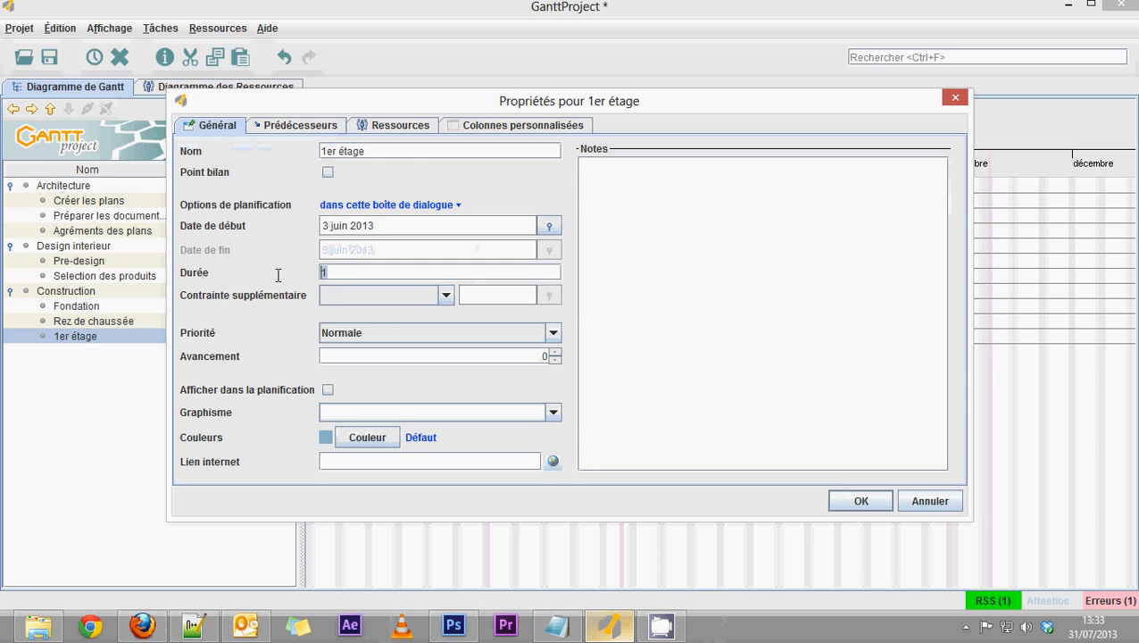
text(20)
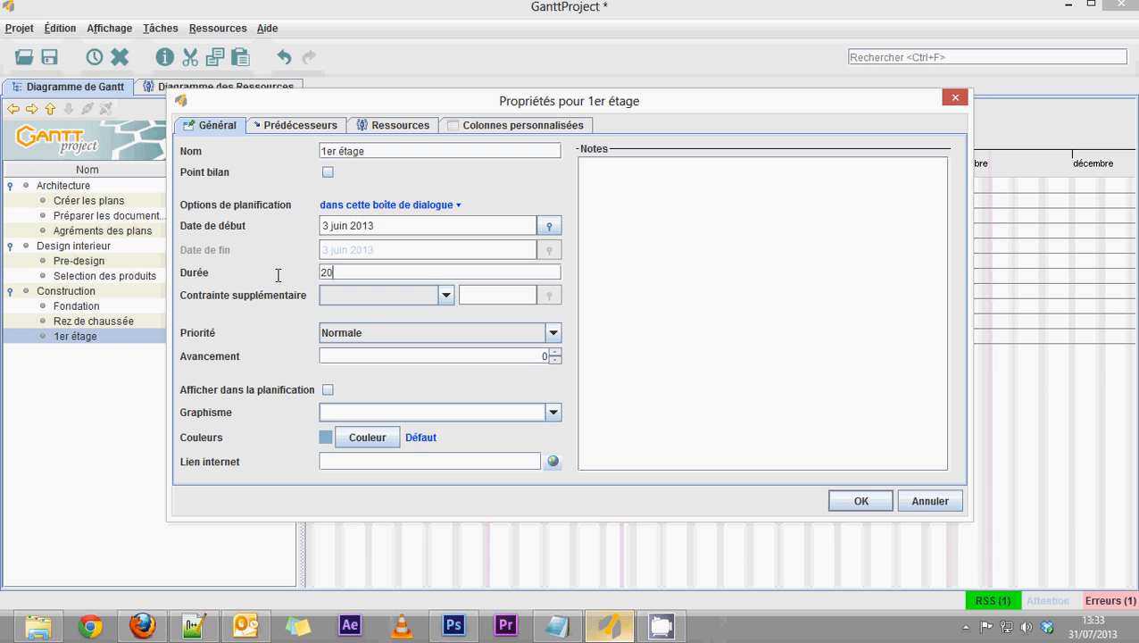
click(861, 500)
- Add a subtask under "Construction", below "1er étage", and name it "Toiture"
right_click(99, 437)
click(129, 436)
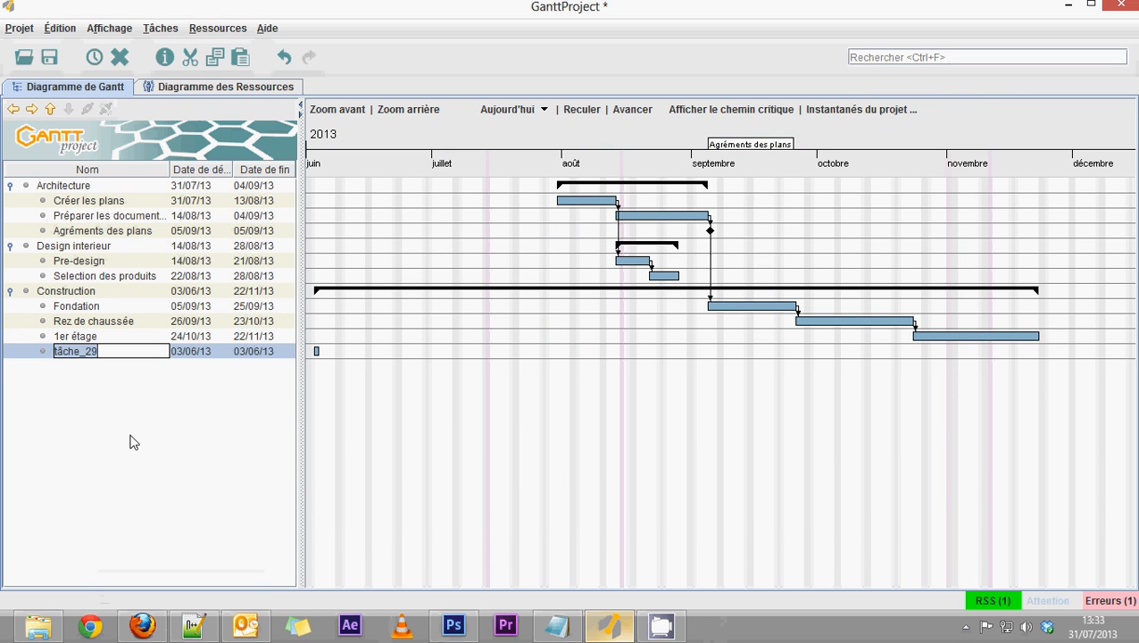
text(Toi)
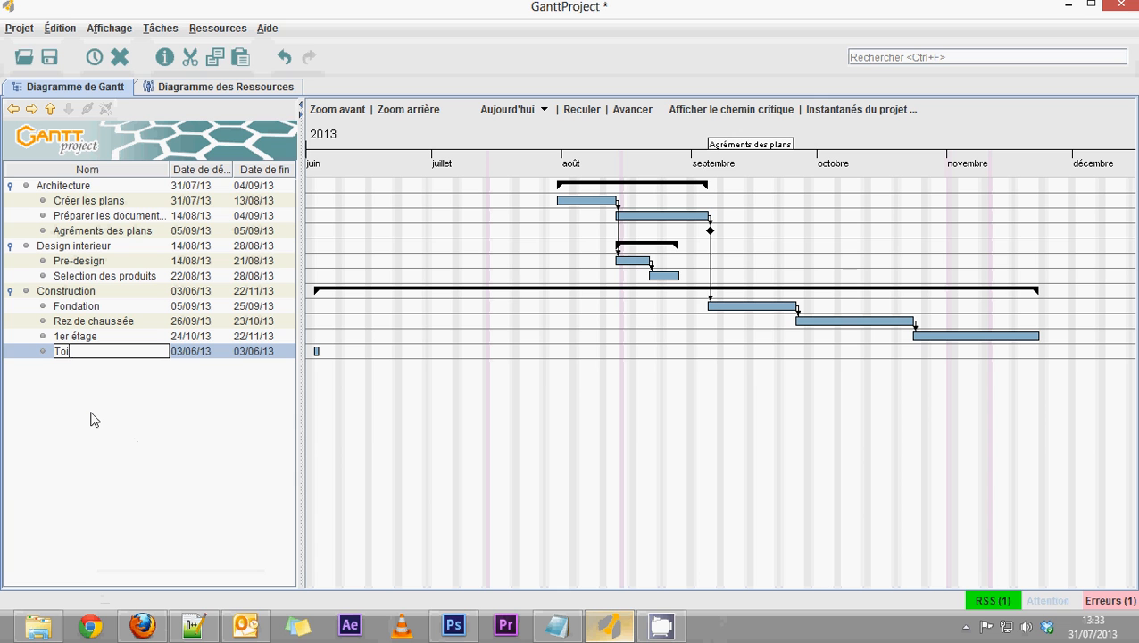
text(ture)
key(Return)
- Set the duration of "Toiture" to 10 and make "1er étage" its predecessor
right_click(82, 350)
click(117, 382)
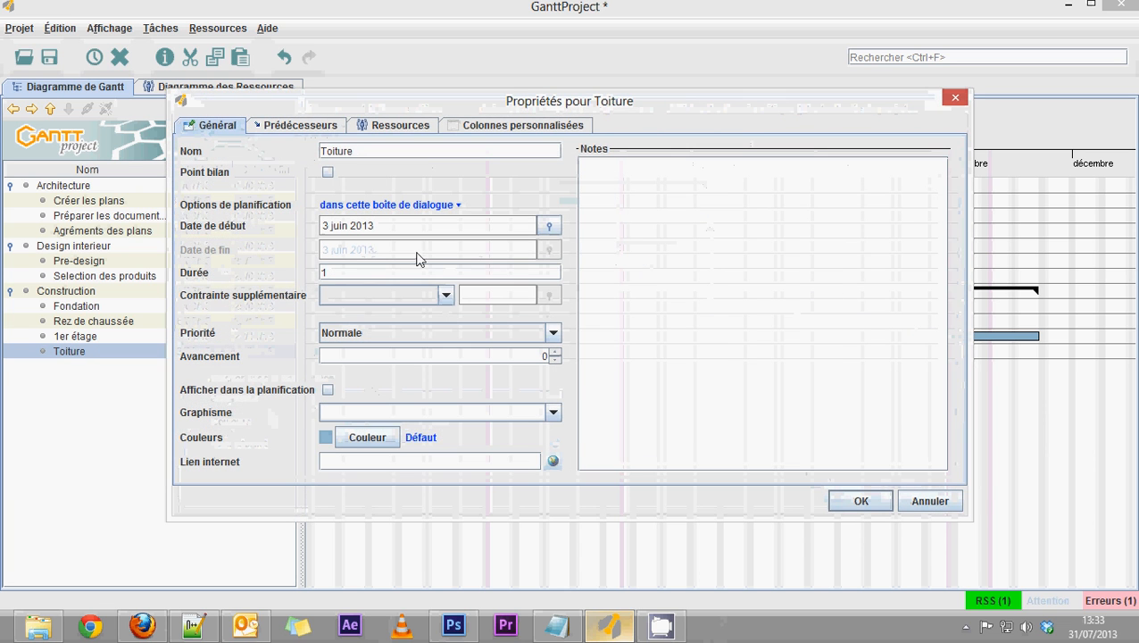
double_click(326, 277)
text(10)
click(299, 126)
click(435, 187)
scroll(411, 268, down, 1)
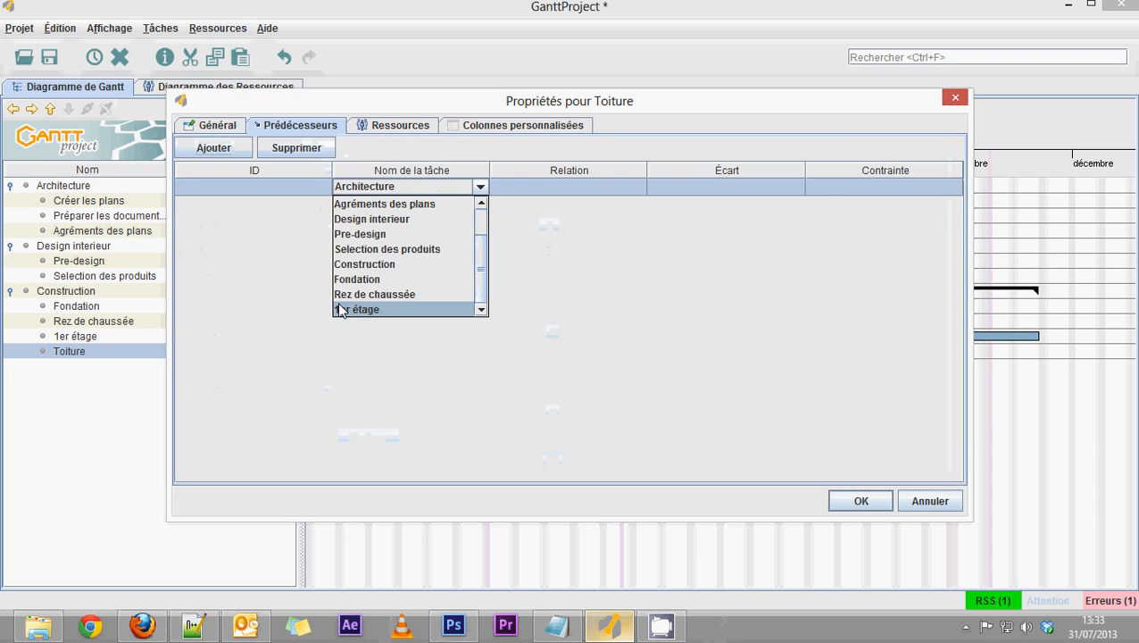
click(343, 309)
click(230, 127)
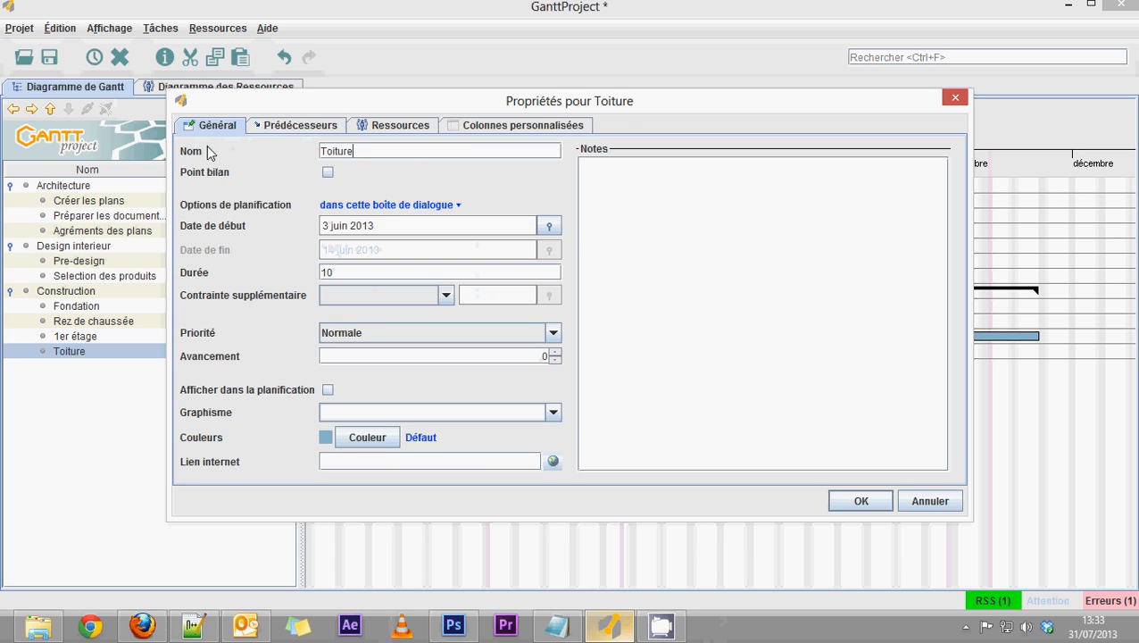
click(854, 501)
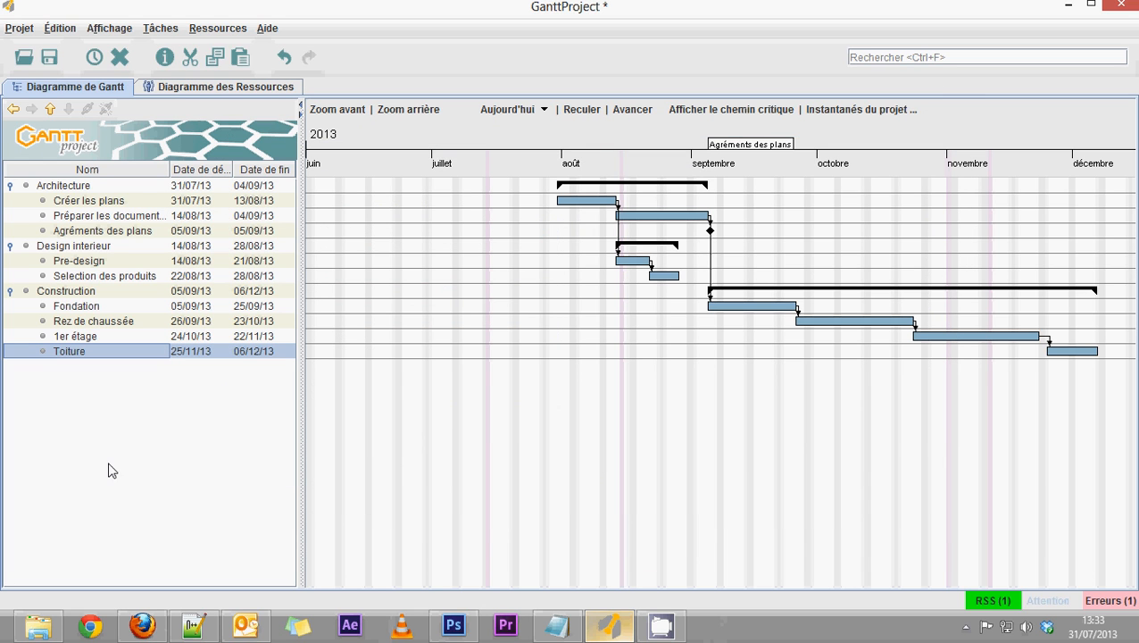
- Add a subtask under "Construction", below "Toiture", and name it "Installation electrique et tel"
right_click(102, 448)
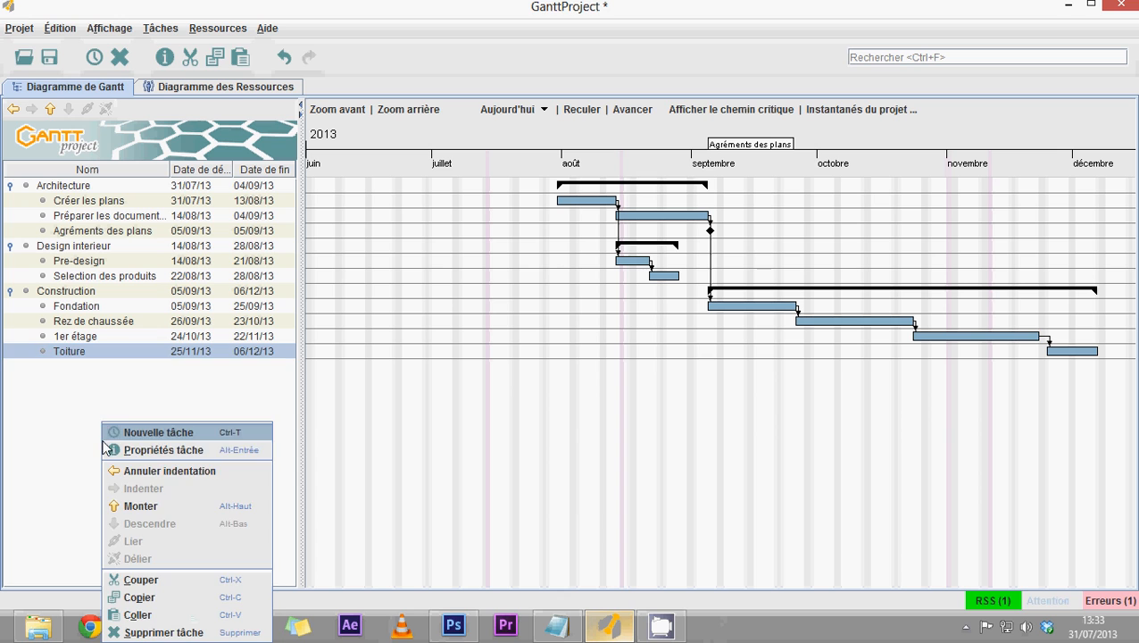
click(140, 436)
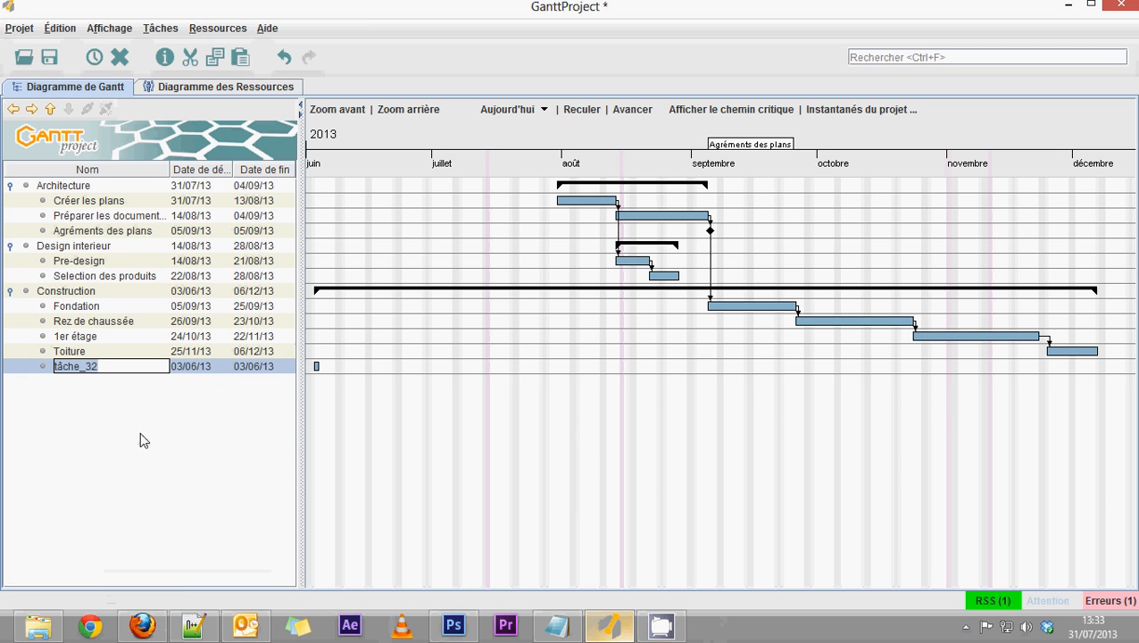
text(Installation)
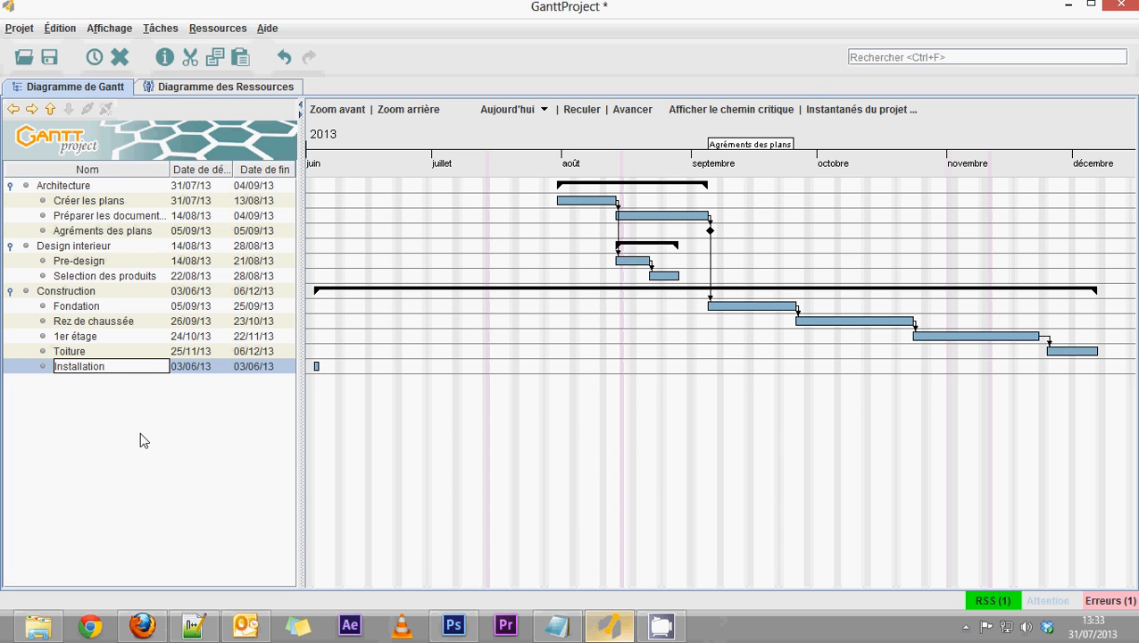
text( electrique et)
key(Return)
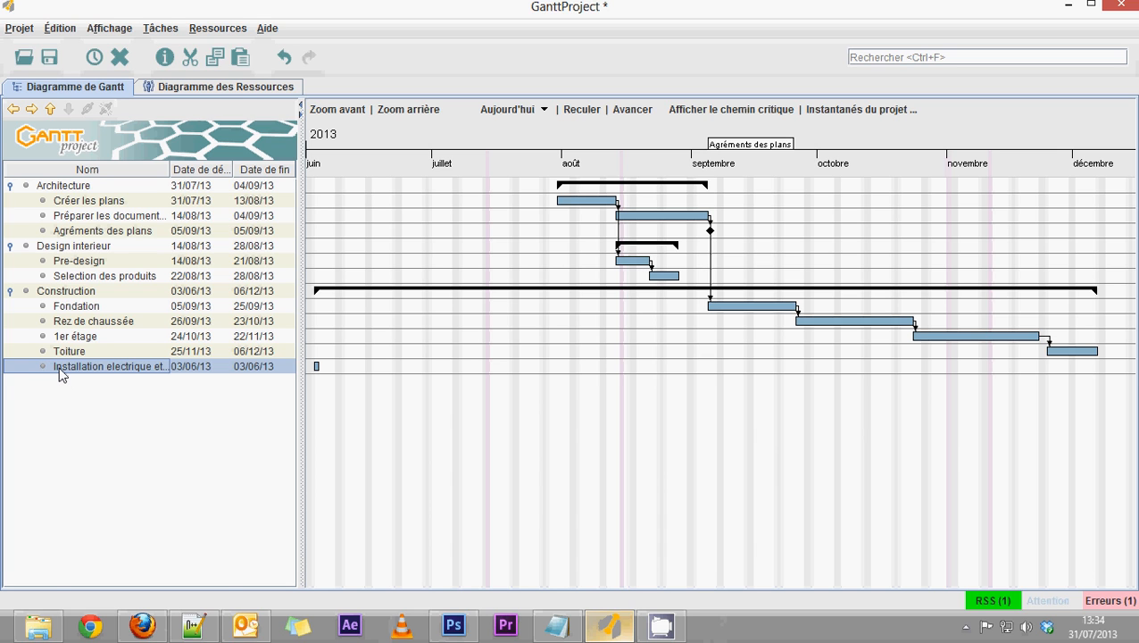
- Make "Toiture" the predecessor of "Installation electrique et tel" and set the task's duration to 10
right_click(61, 375)
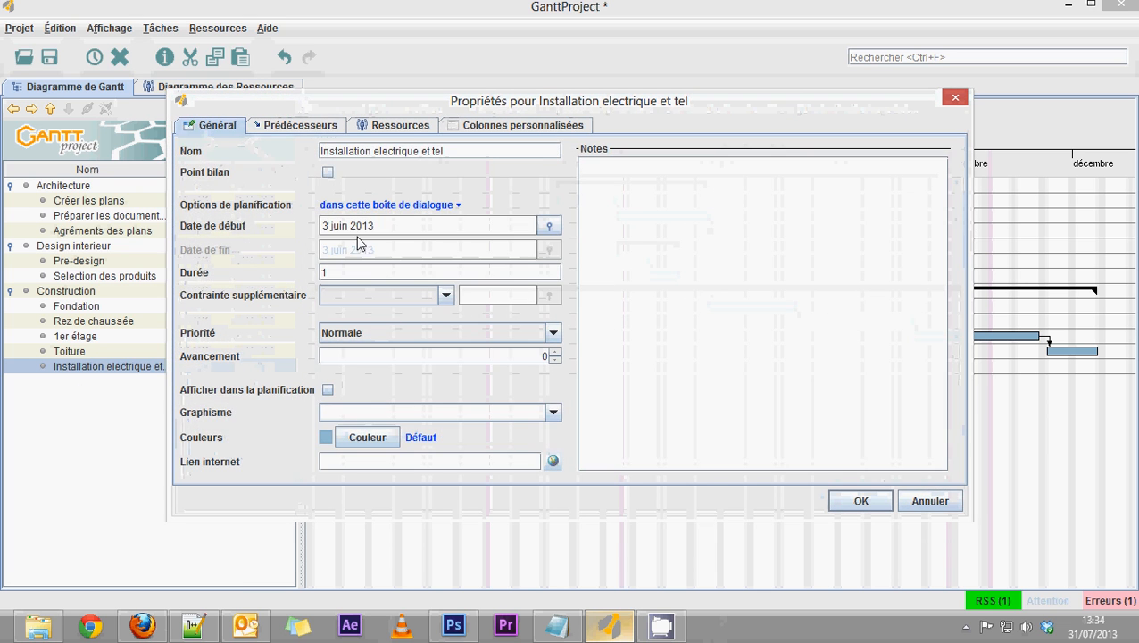
click(308, 128)
click(300, 187)
click(401, 191)
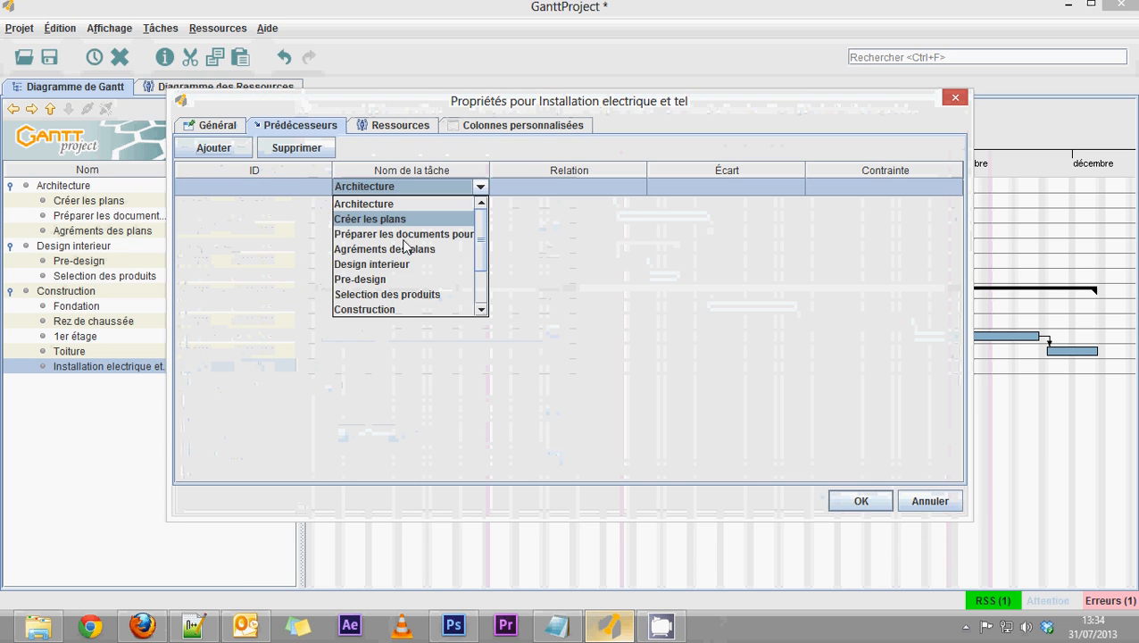
scroll(386, 294, down, 2)
click(384, 317)
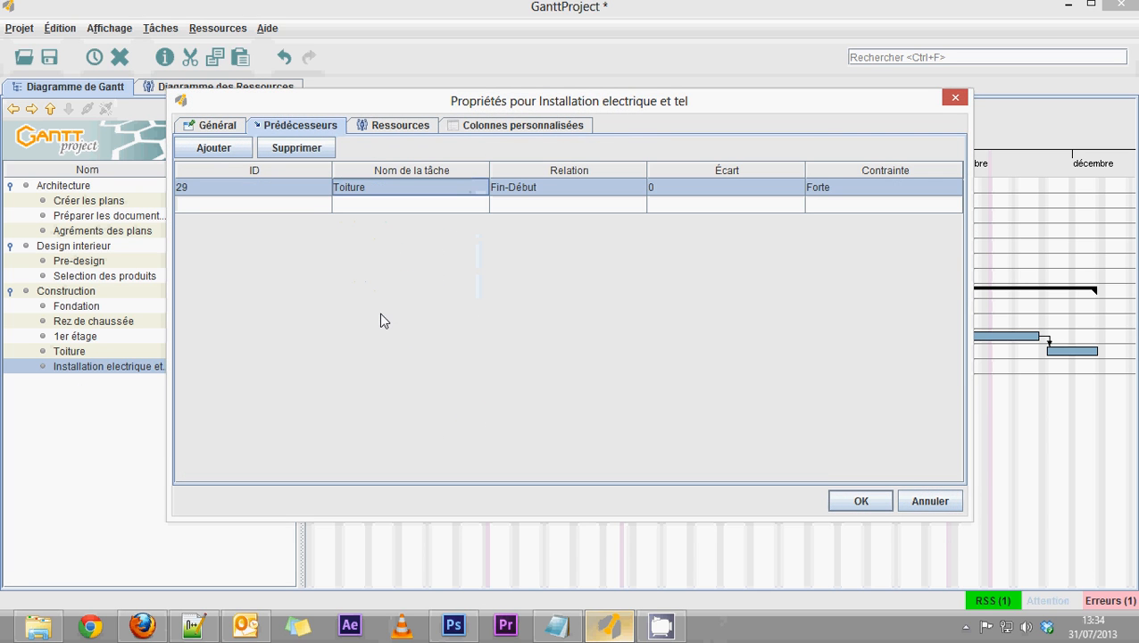
click(223, 127)
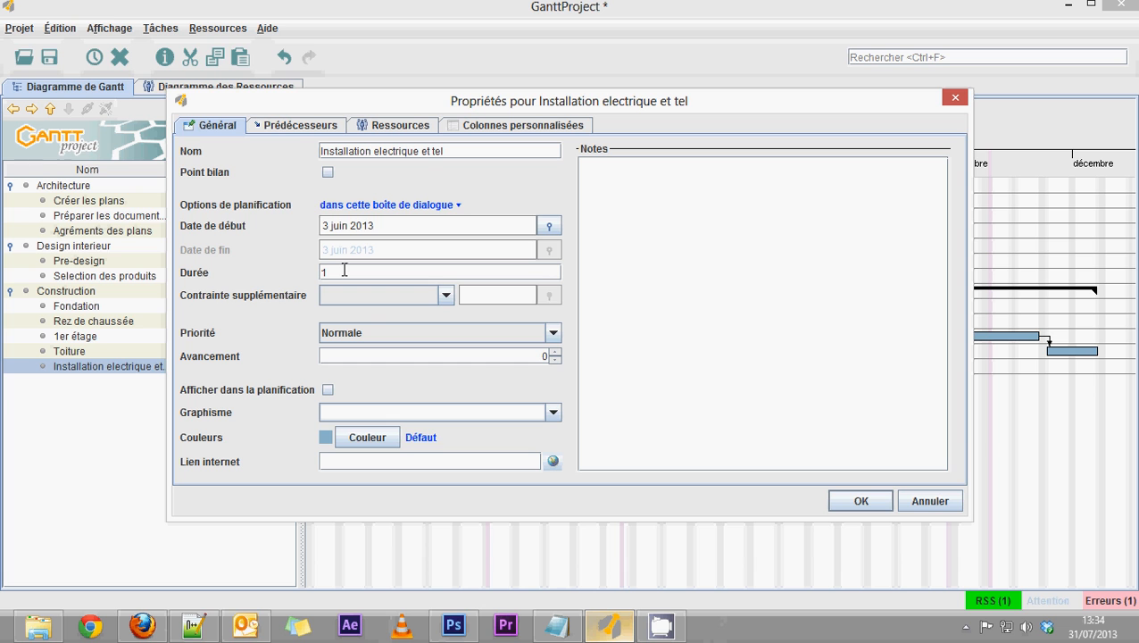
click(851, 502)
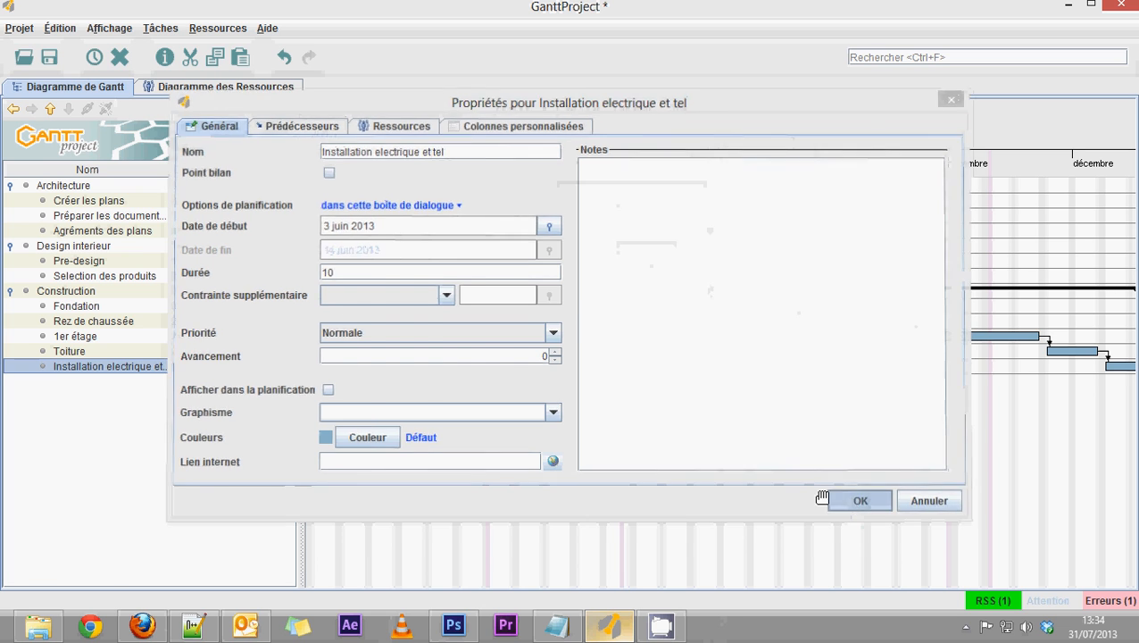
- Add a subtask under "Construction", below "Installation electrique et tel", and name it "Fin de la construction"
right_click(72, 427)
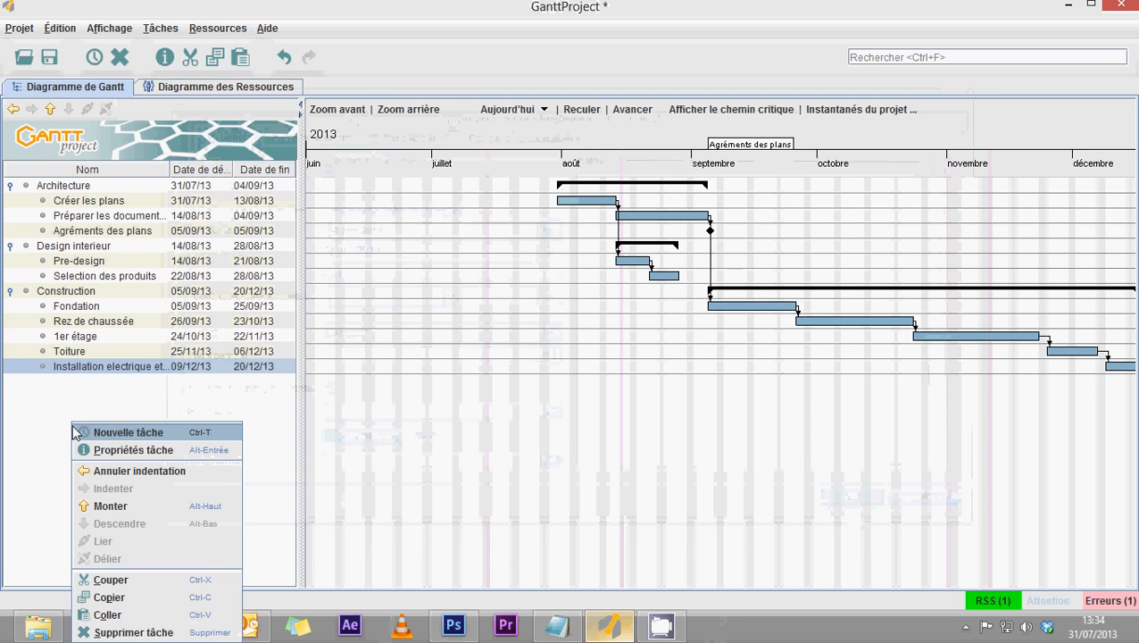
click(124, 433)
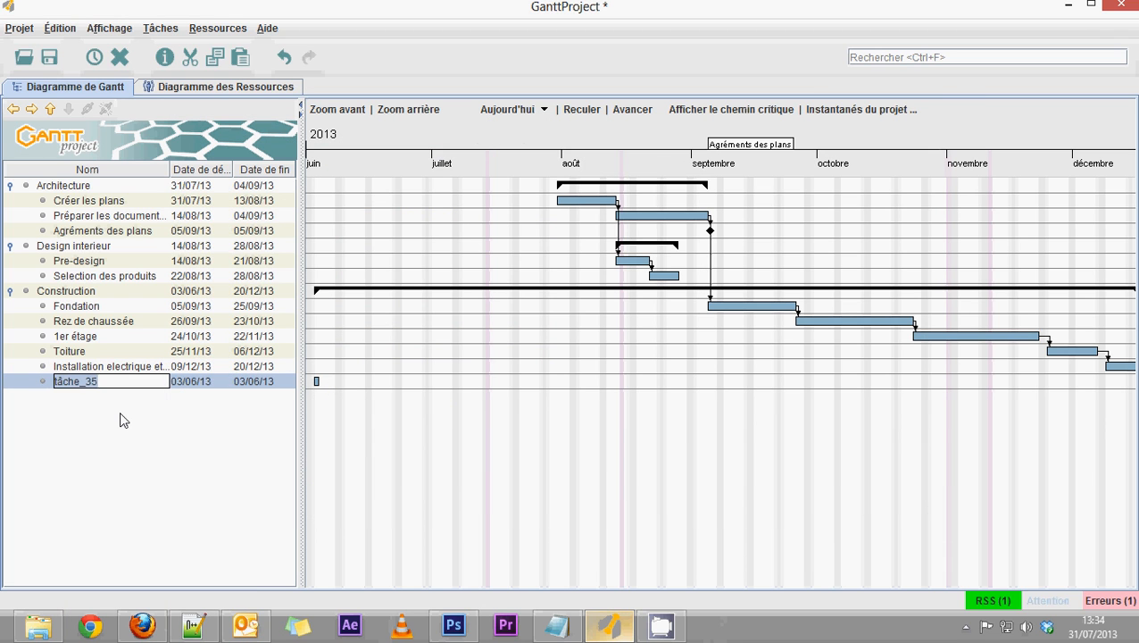
key(BackSpace)
text(Fin de la construction)
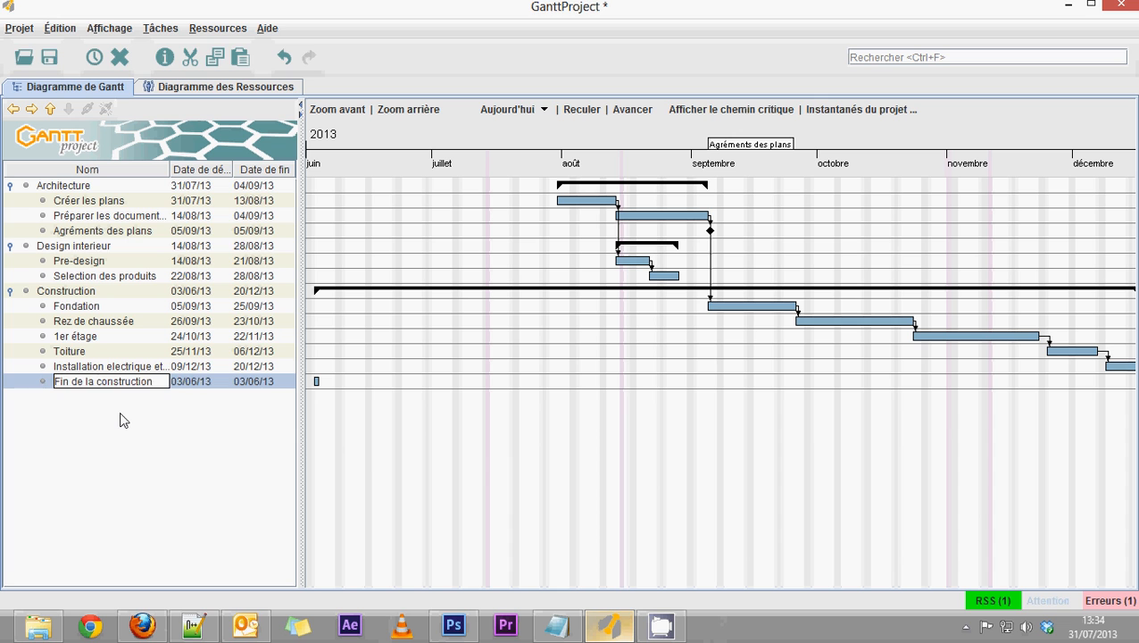
key(Return)
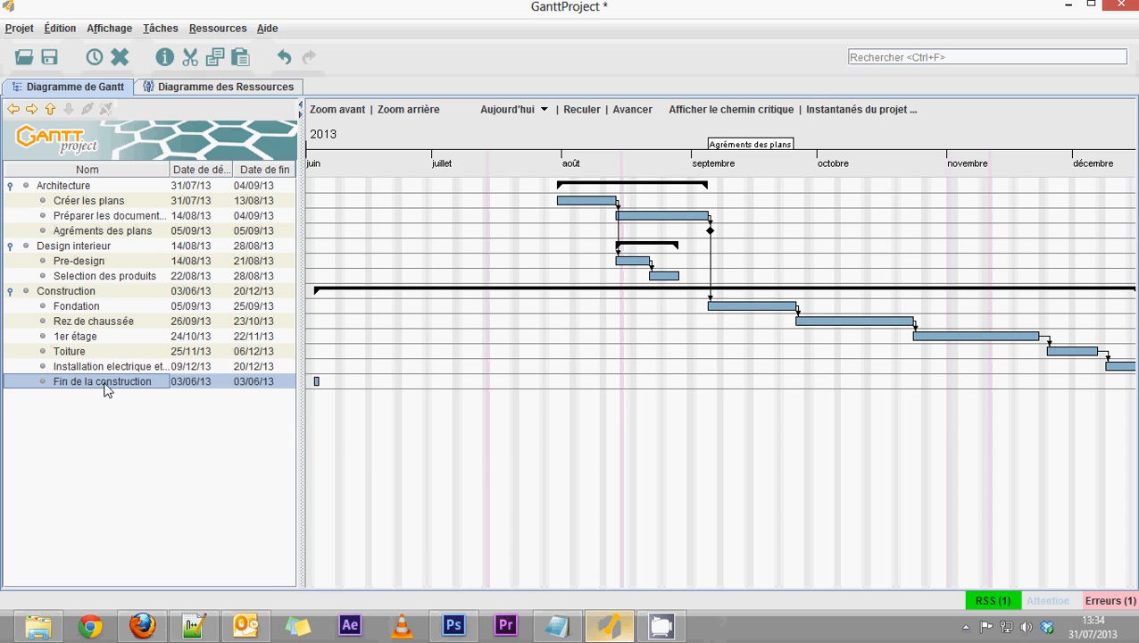
- Turn "Fin de la construction" into a milestone (Point bilan) and make "Toiture" its predecessor
right_click(105, 386)
click(111, 409)
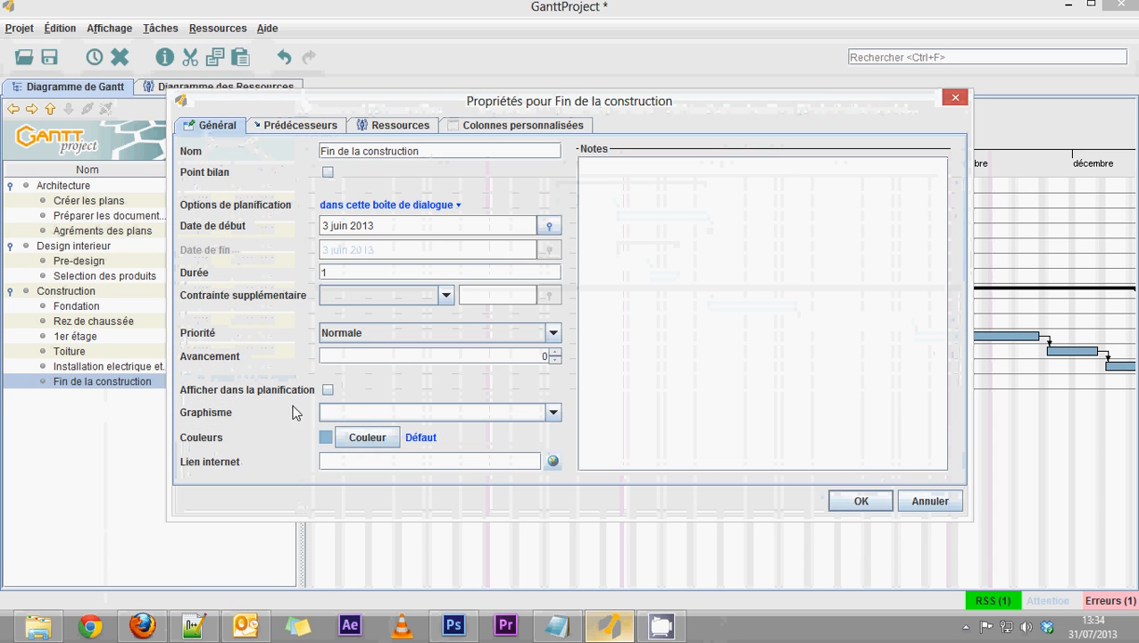
click(328, 171)
click(308, 126)
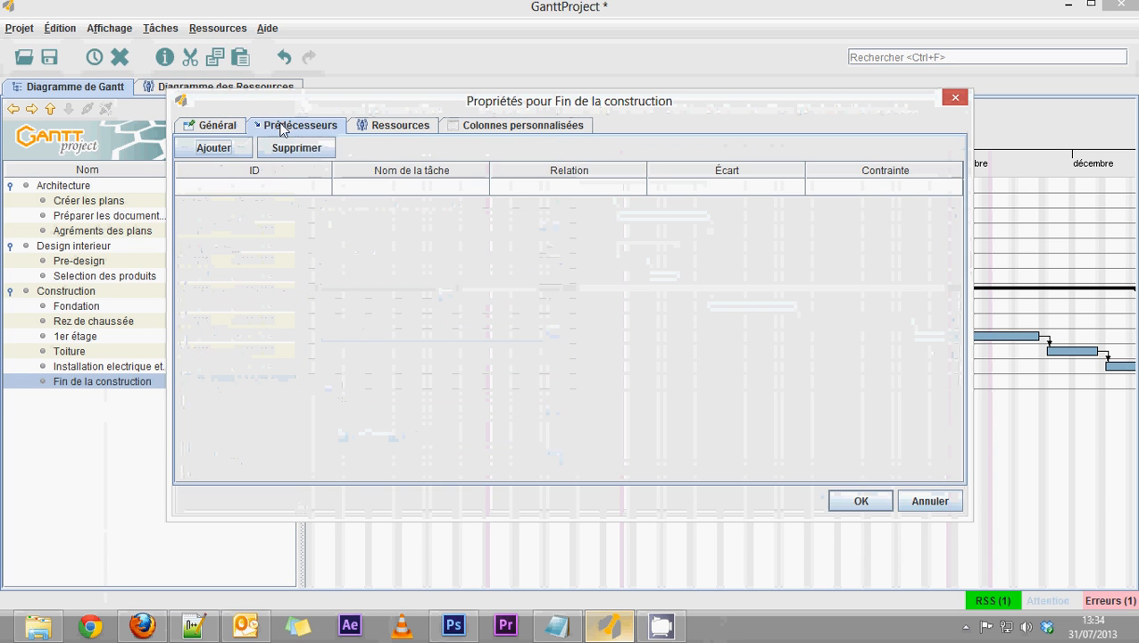
click(392, 185)
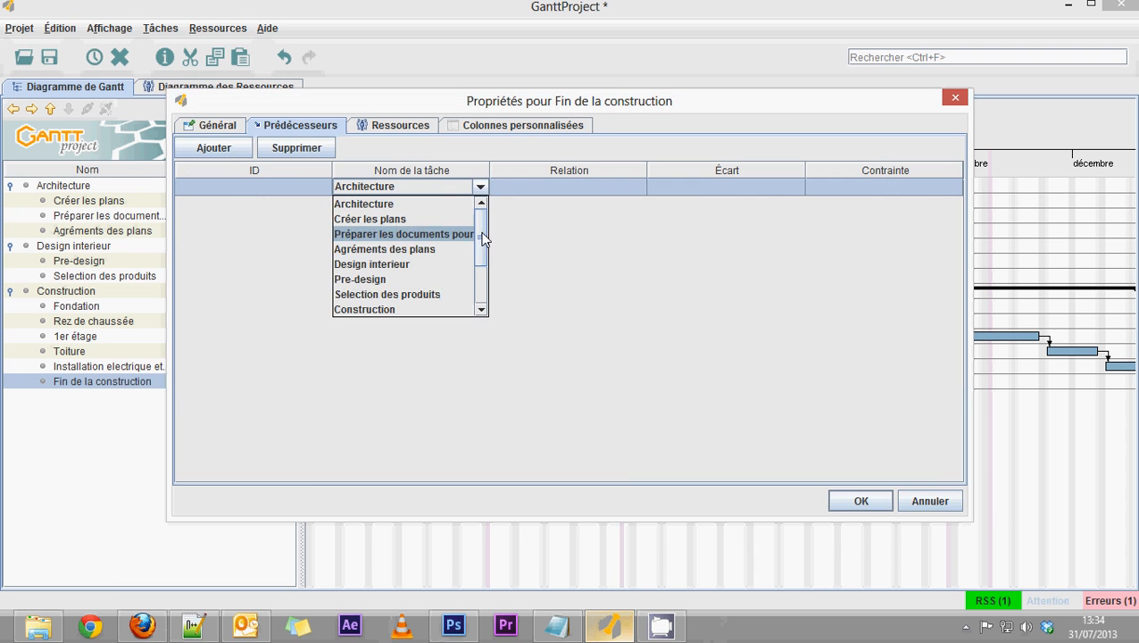
drag(487, 234, 482, 295)
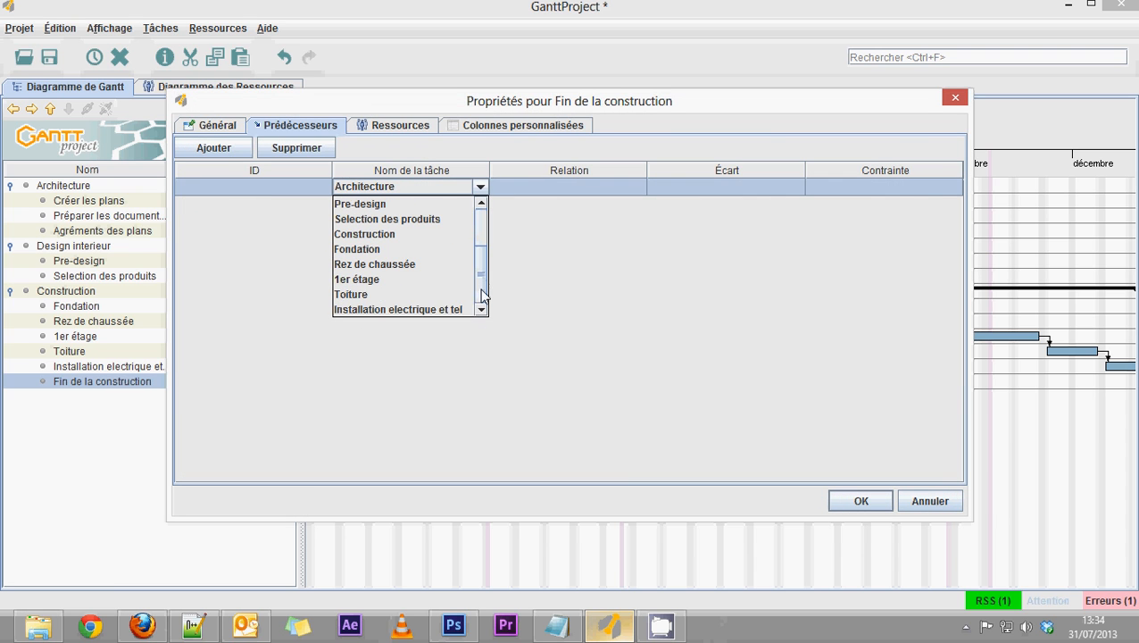
click(355, 296)
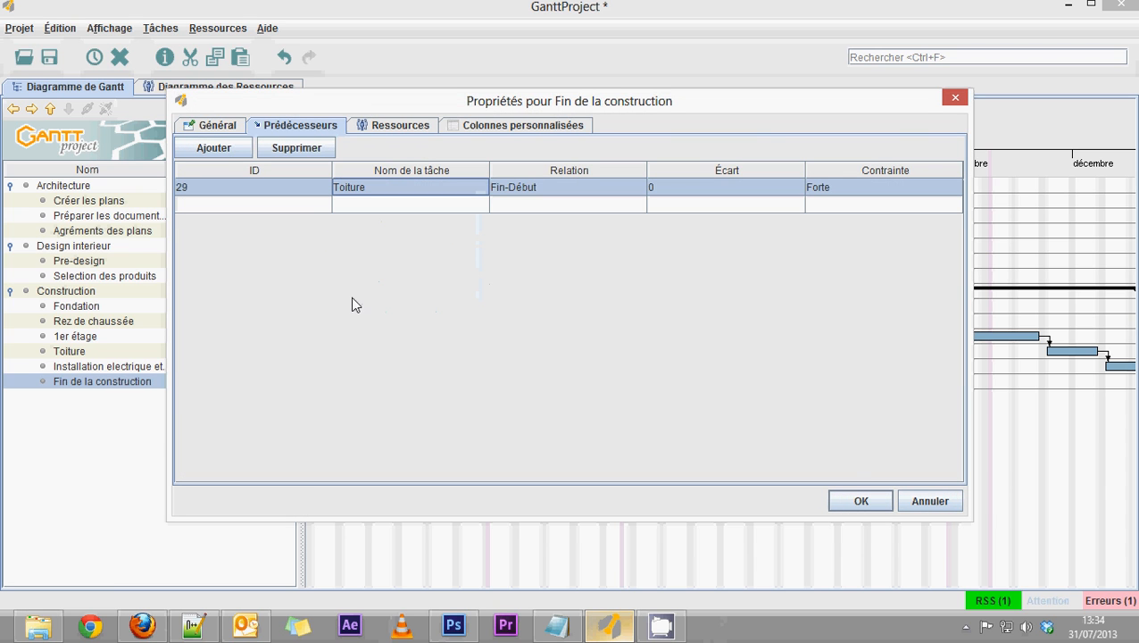
click(859, 502)
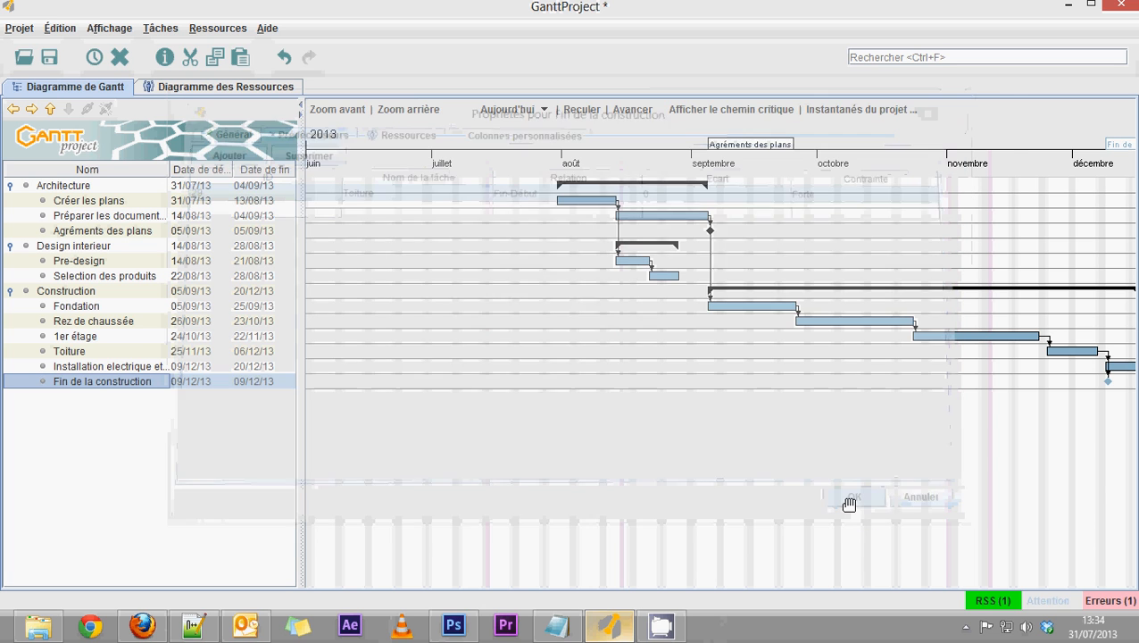
drag(1035, 484, 910, 478)
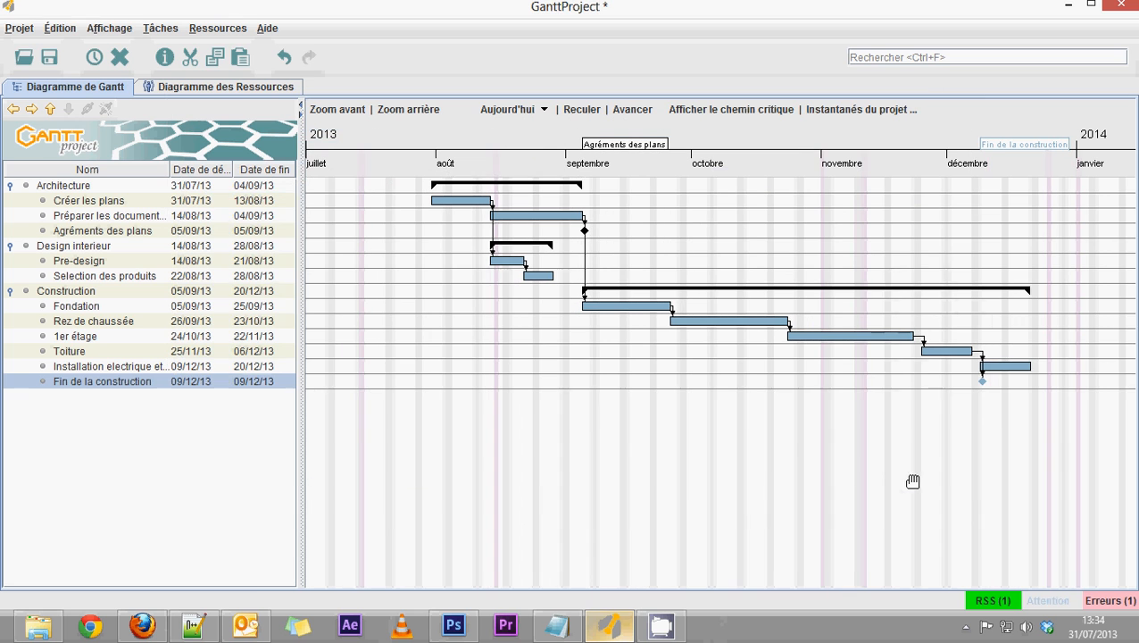
- Set the colour of the "Fin de la construction" milestone to black
right_click(87, 380)
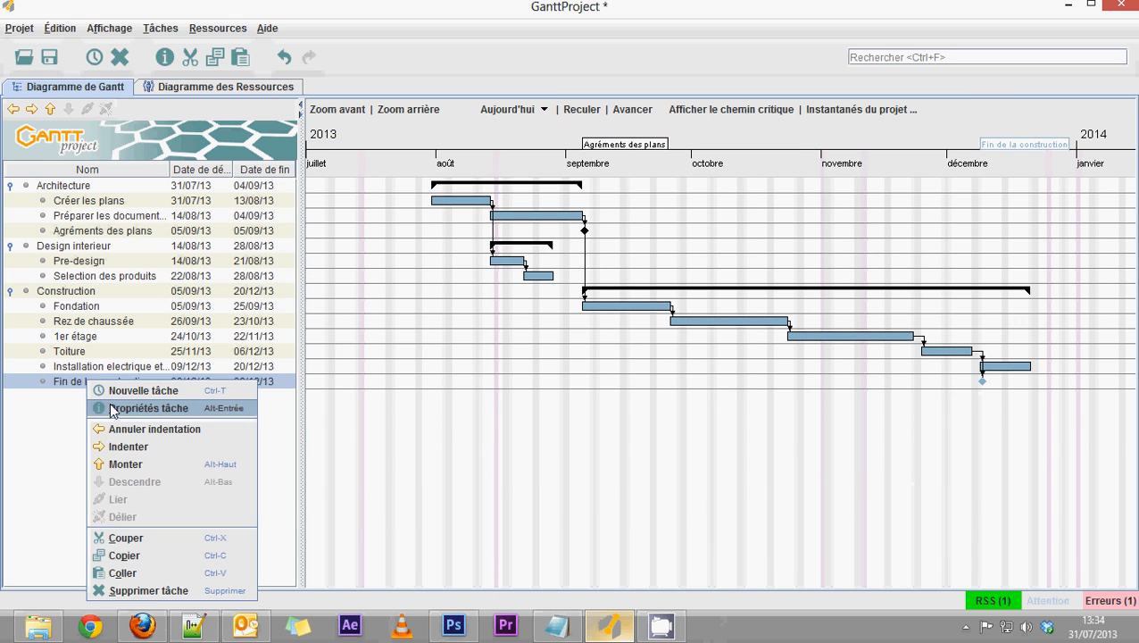
click(113, 409)
click(355, 438)
click(402, 305)
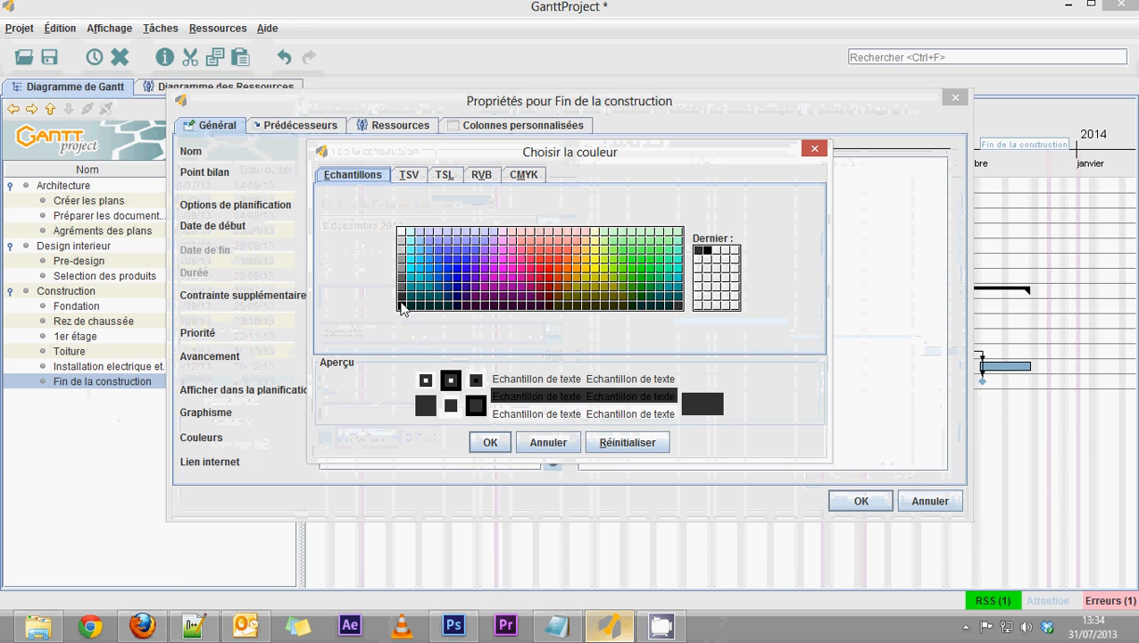
click(401, 308)
click(490, 443)
click(858, 501)
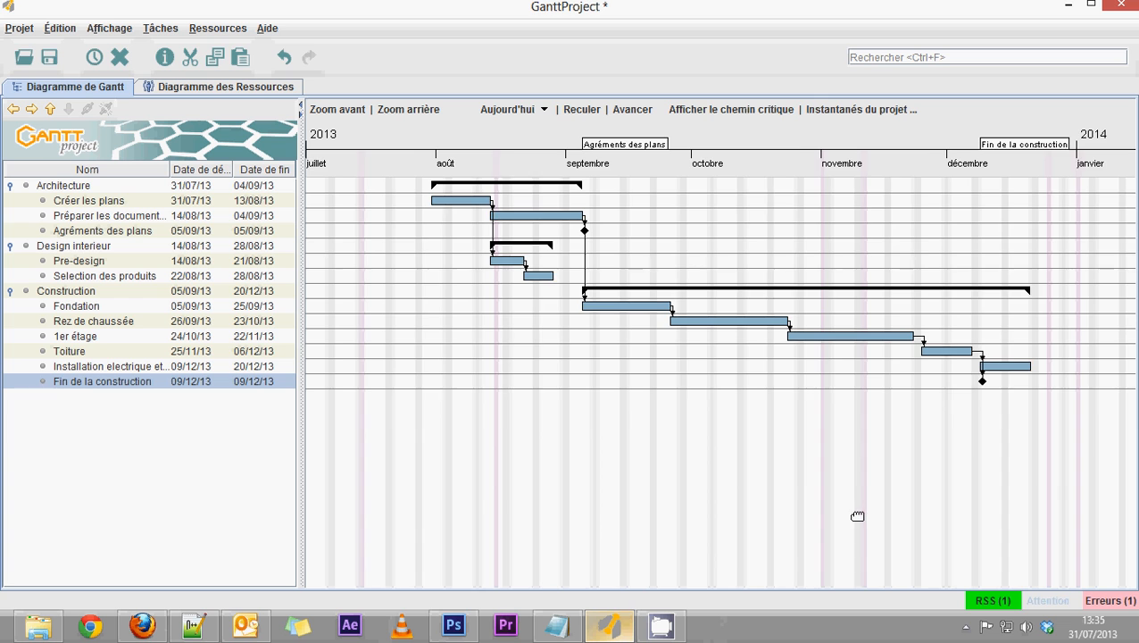
drag(857, 519, 796, 482)
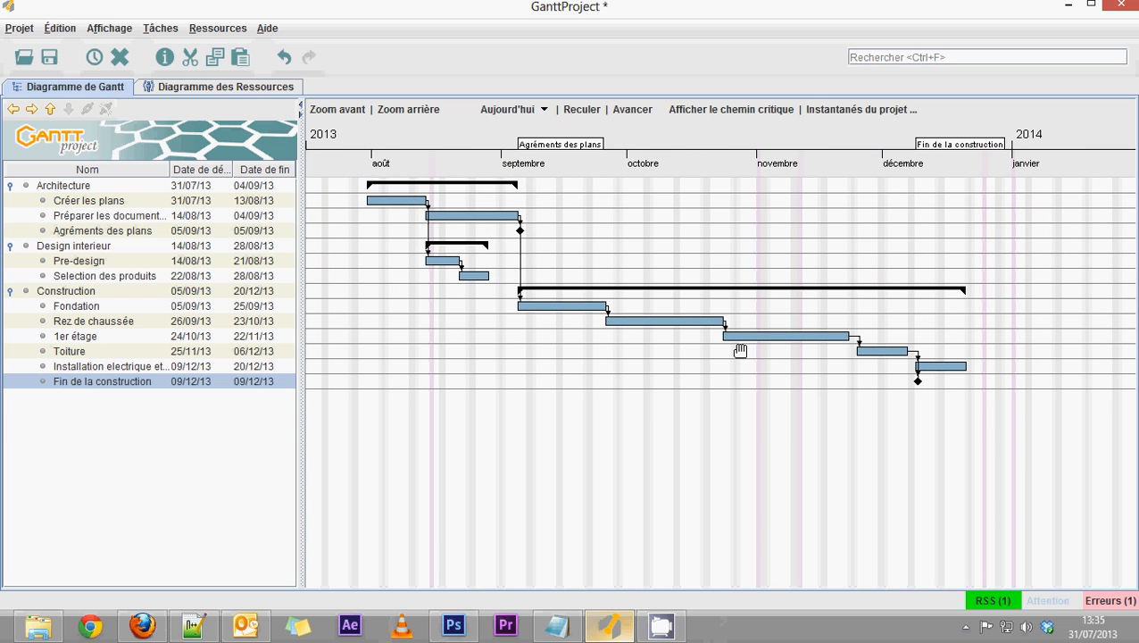